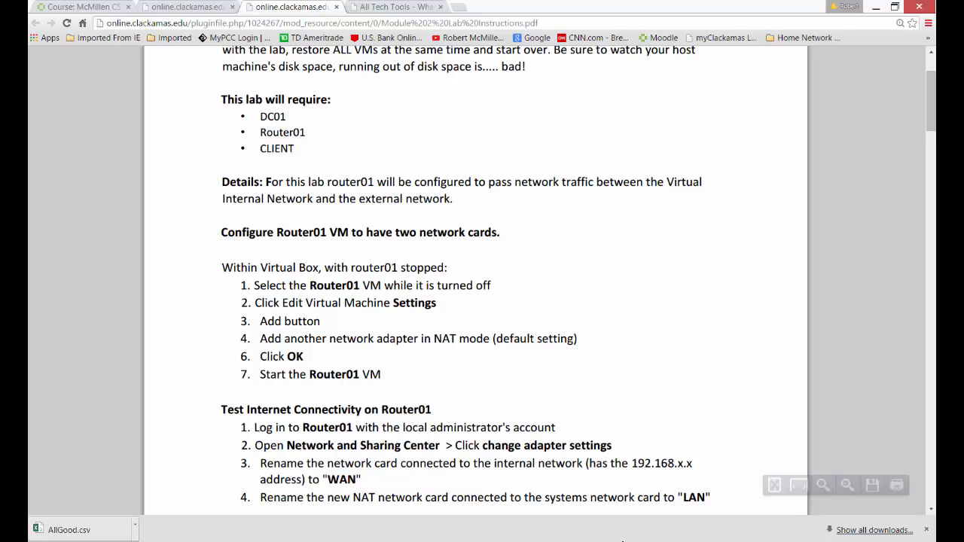
mouse_move(641, 539)
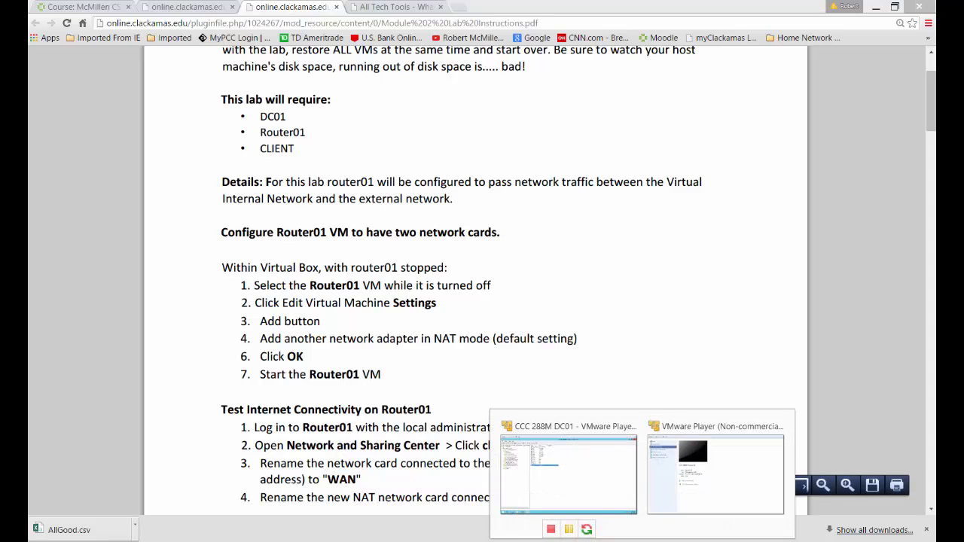
click(604, 495)
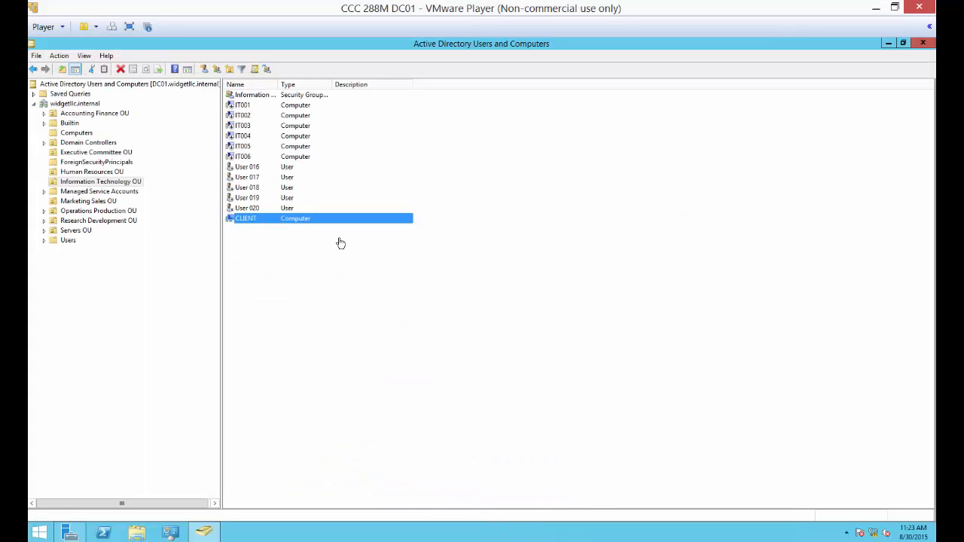
click(875, 8)
Switch to the VMware Player library and open the CCC 288M Router01 settings at its existing network adapter.
mouse_move(679, 536)
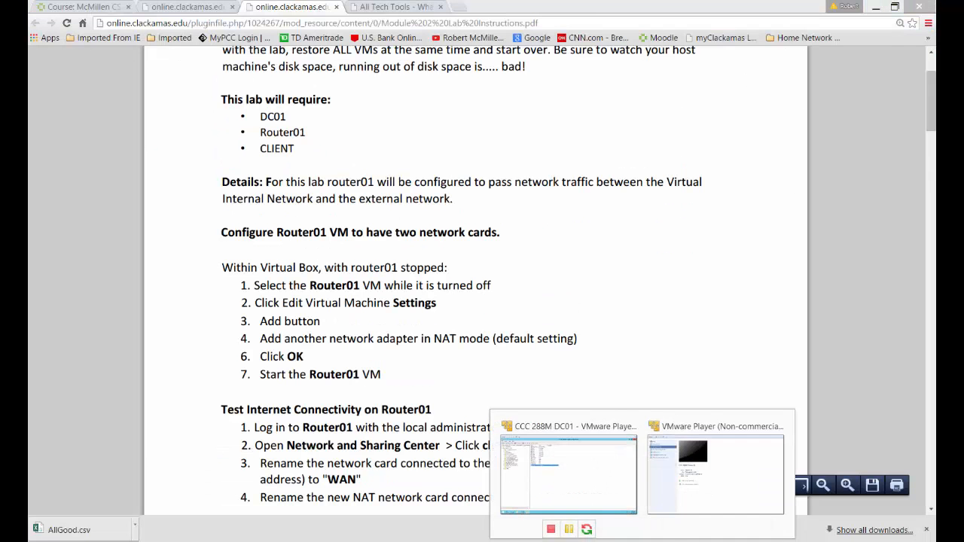
click(688, 498)
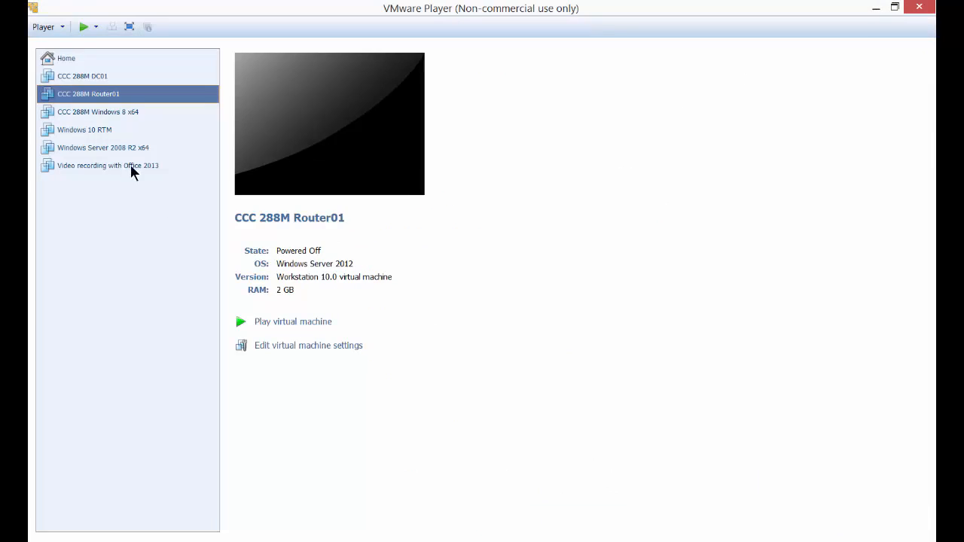
right_click(118, 94)
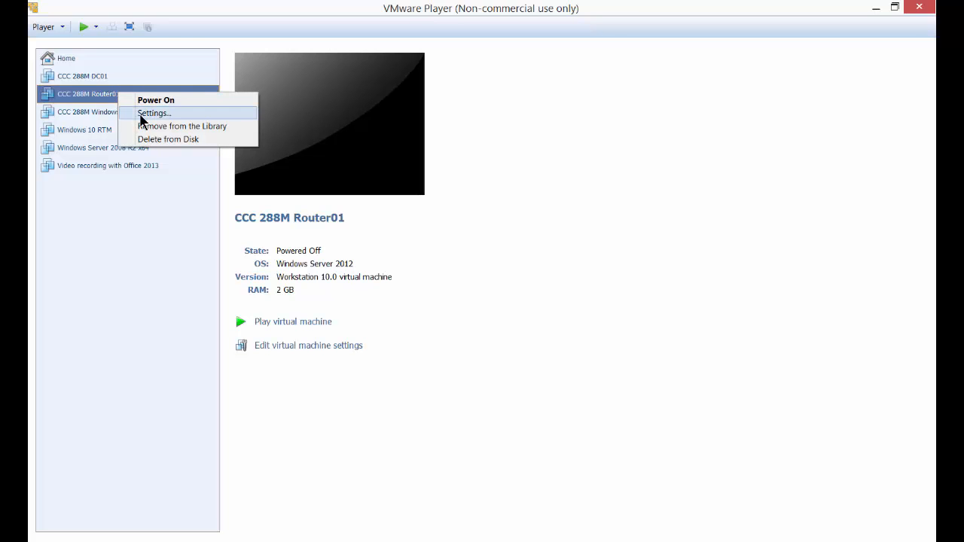
click(140, 115)
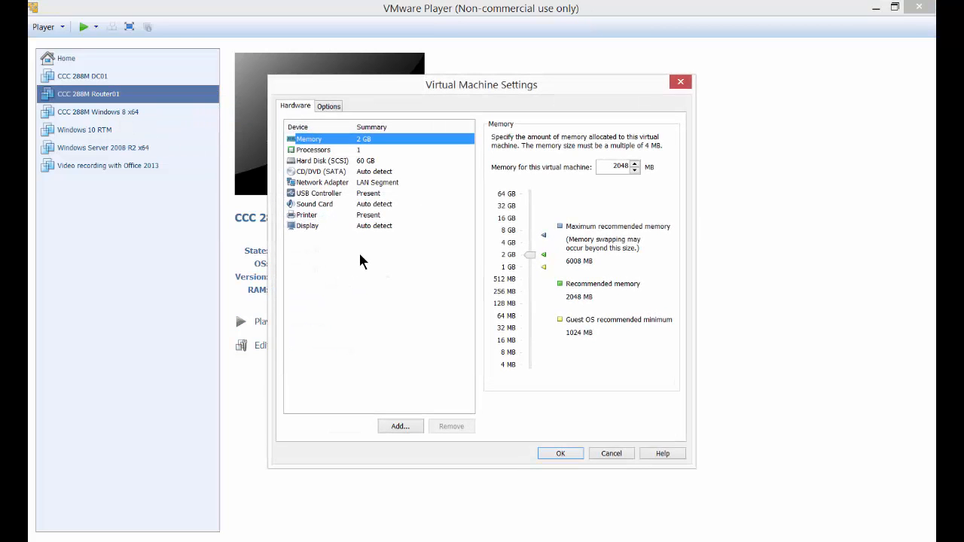
click(322, 185)
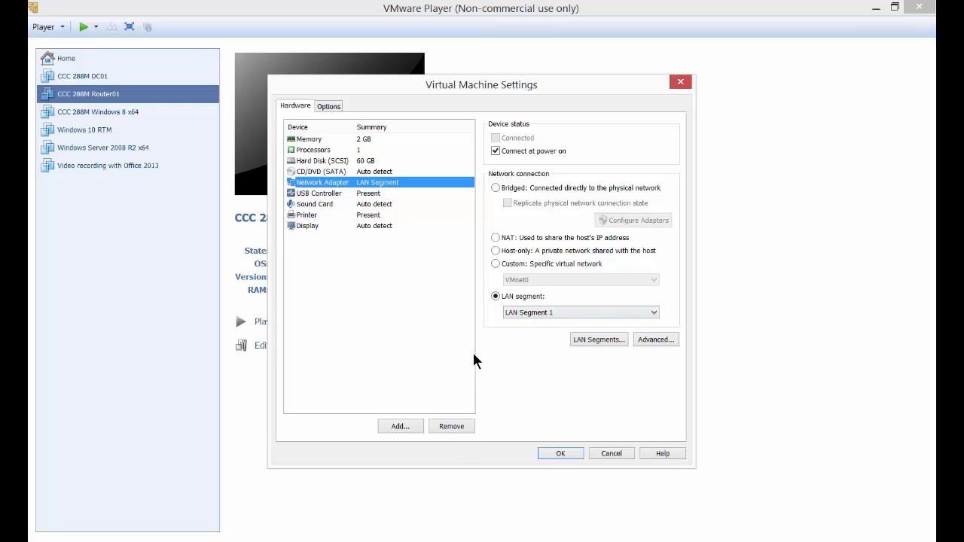
Add a second network adapter in NAT mode, connected at power on, to the Router01 virtual machine and save the settings.
click(399, 426)
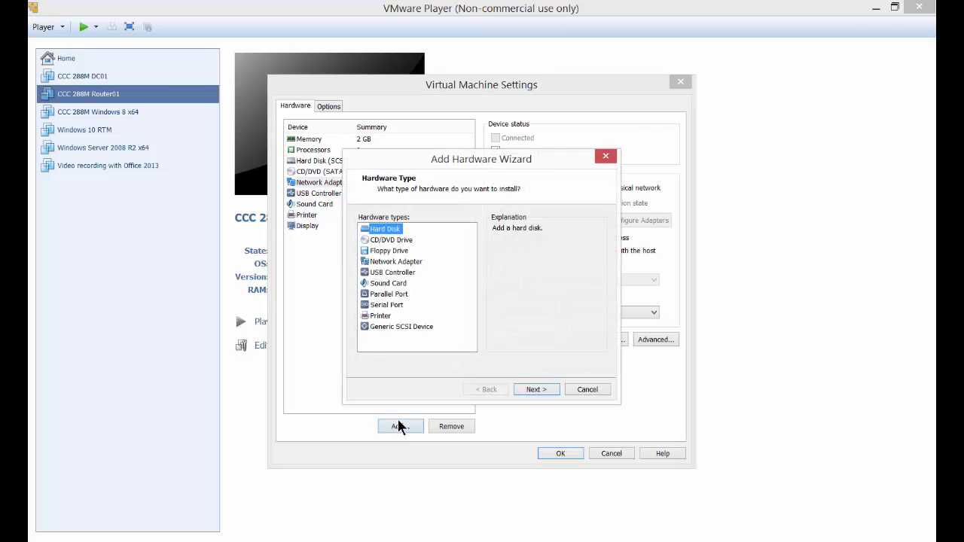
click(396, 262)
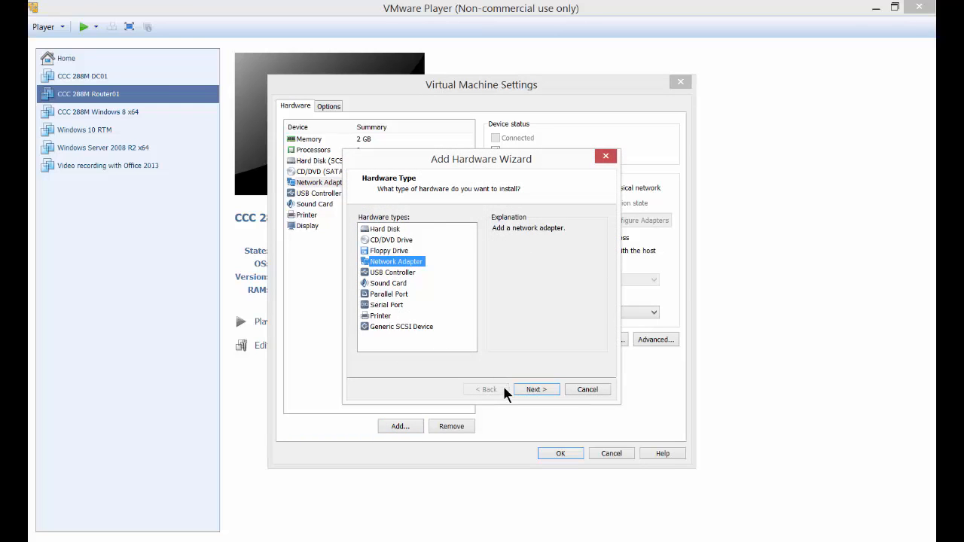
click(532, 389)
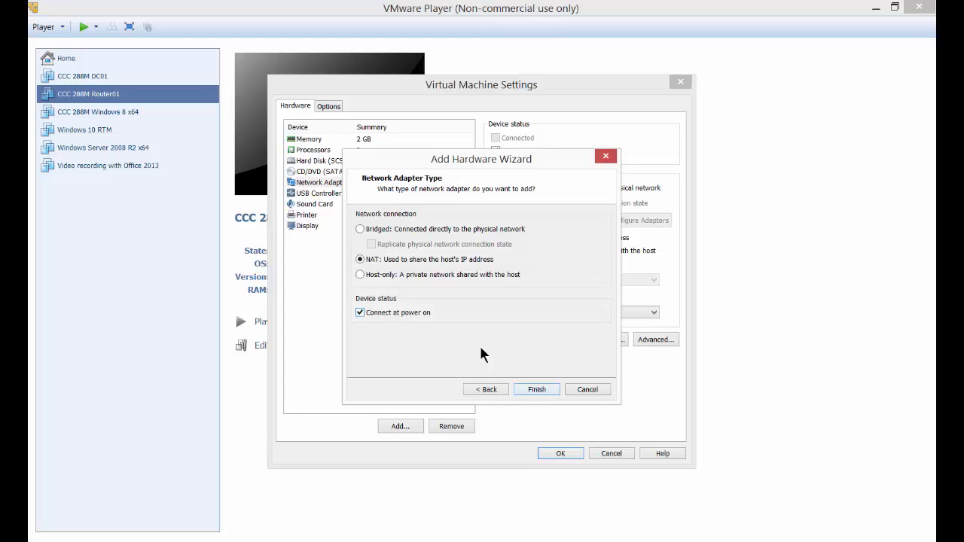
click(536, 389)
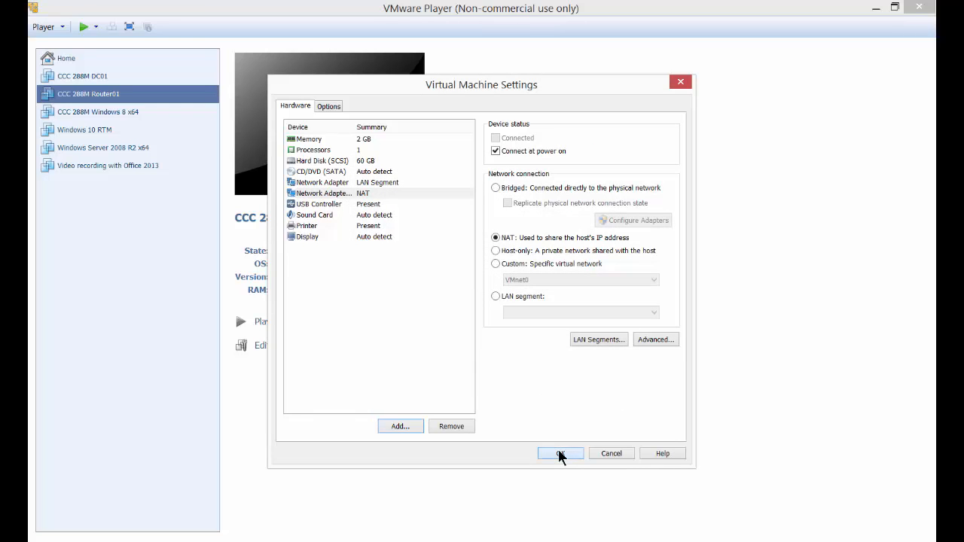
click(558, 453)
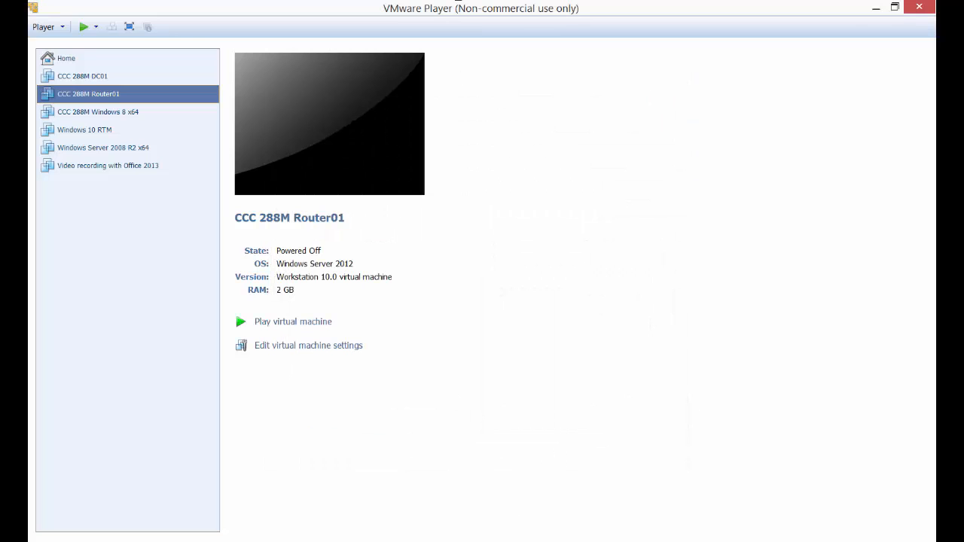
Review the lab instructions in the browser for configuring Router01 and testing its Internet connectivity, and return to VMware Player.
key(alt+Tab)
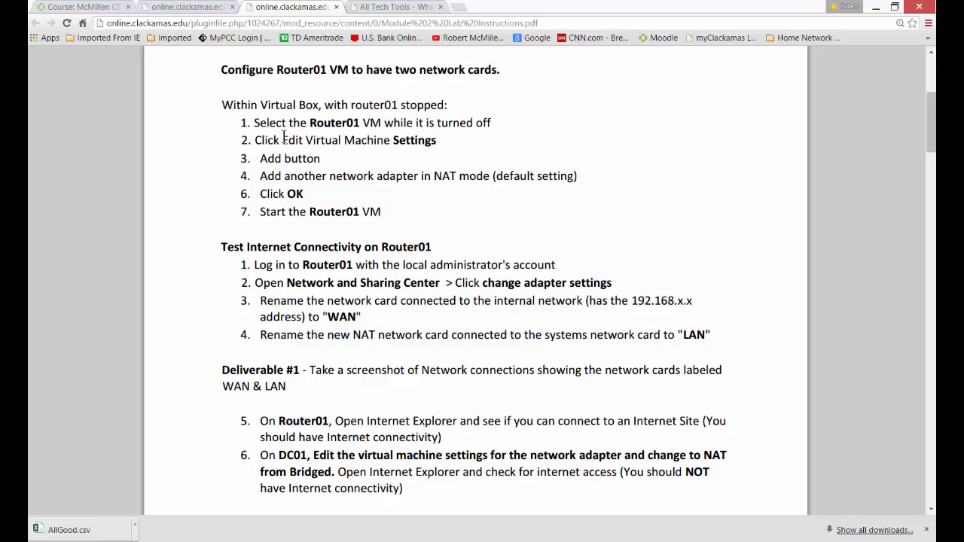
drag(253, 122, 423, 280)
click(423, 273)
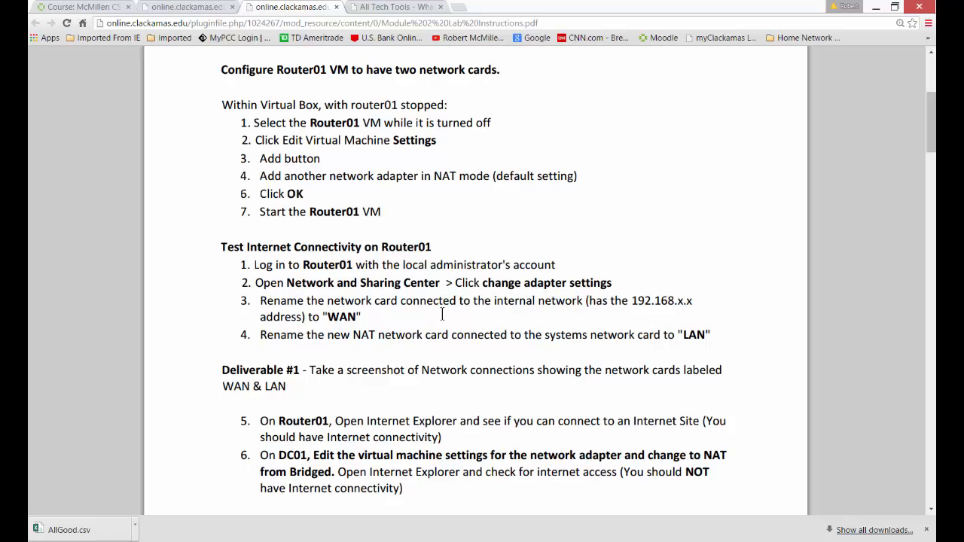
click(876, 8)
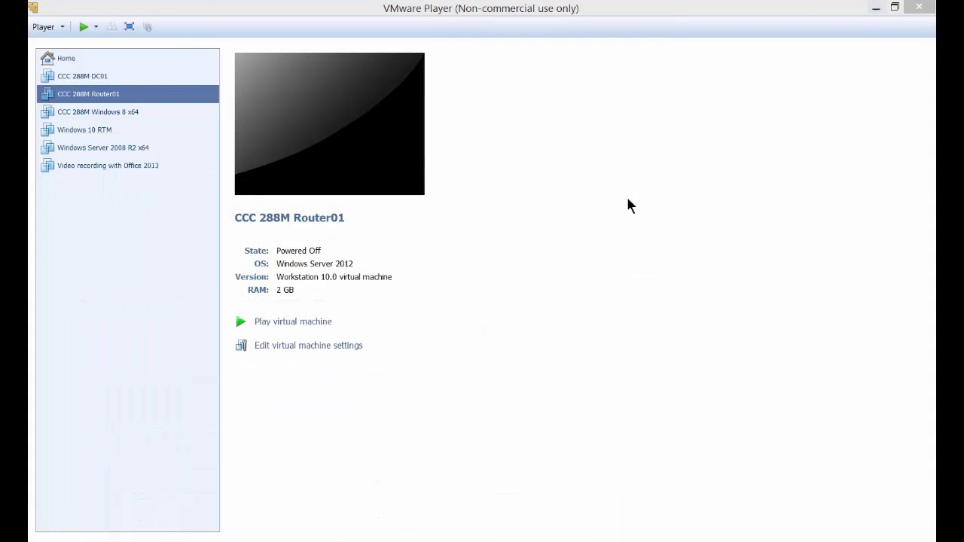
Power on the Router01 virtual machine and sign in as Administrator with the account password.
click(84, 28)
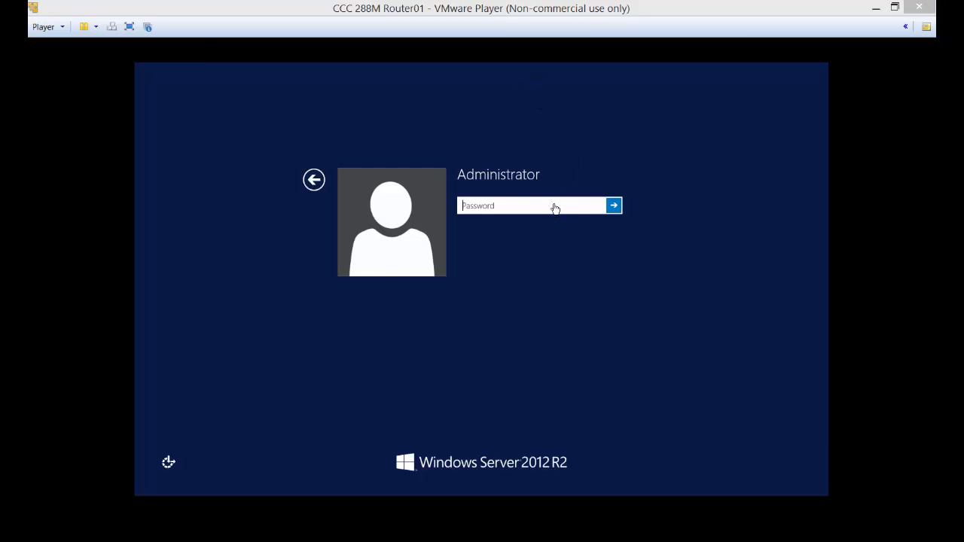
click(555, 208)
text(P)
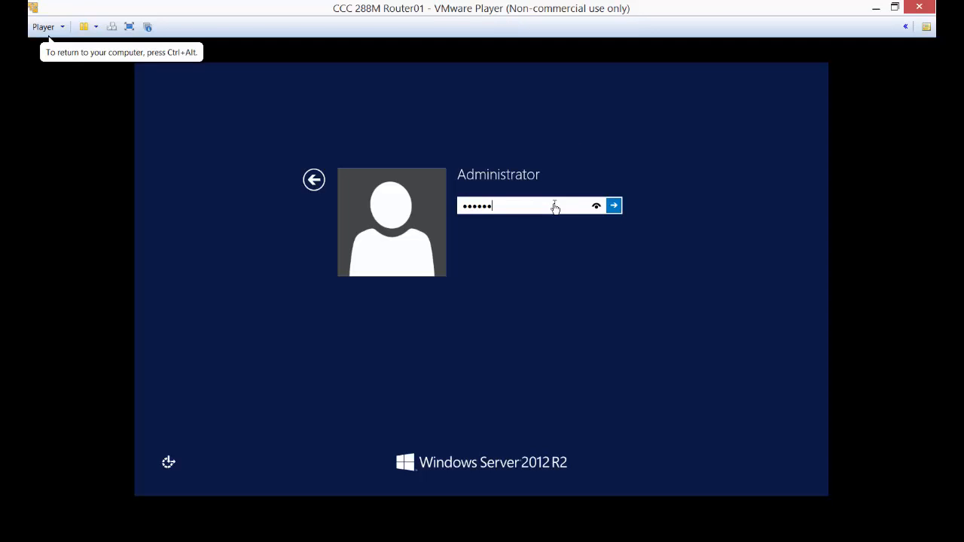
key(Return)
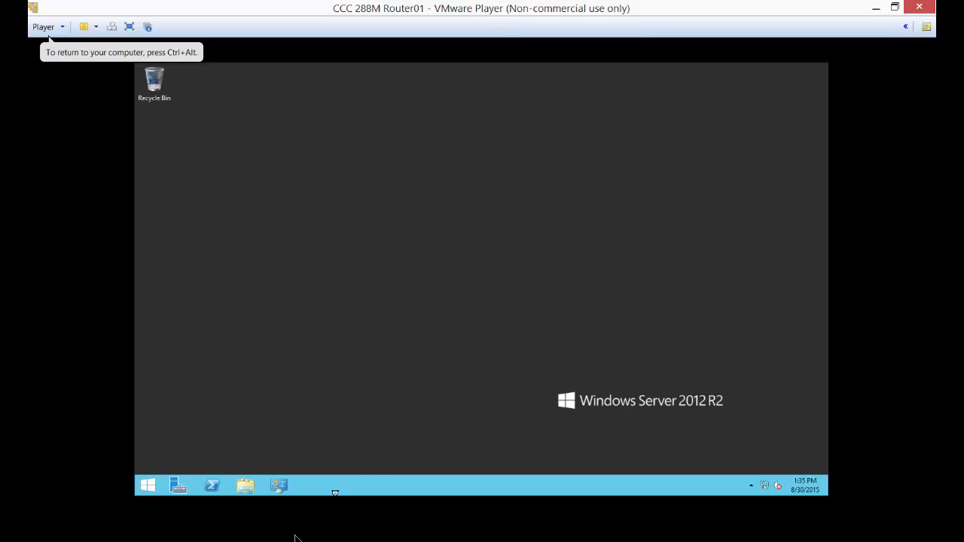
Open the list of network adapters on Router01 through Control Panel's Network and Sharing Center.
click(148, 541)
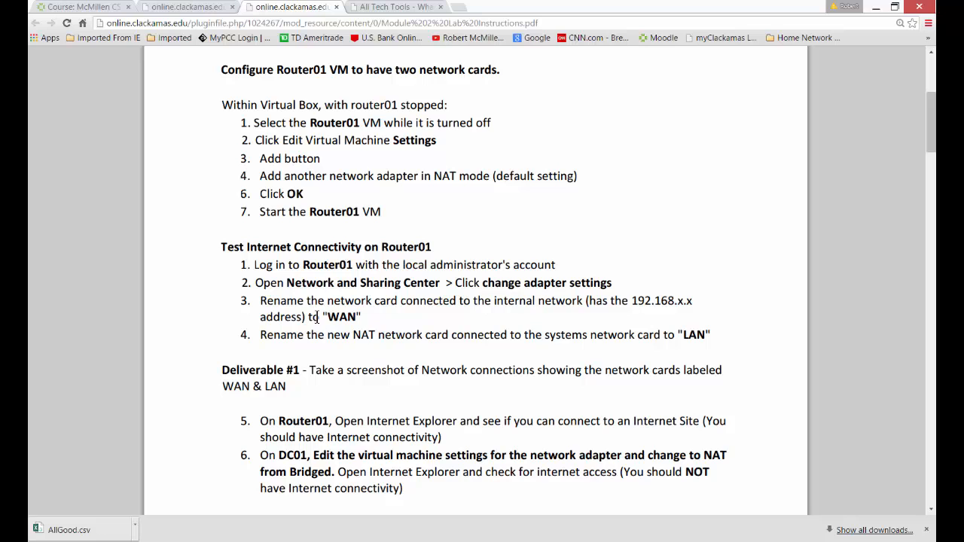
click(877, 9)
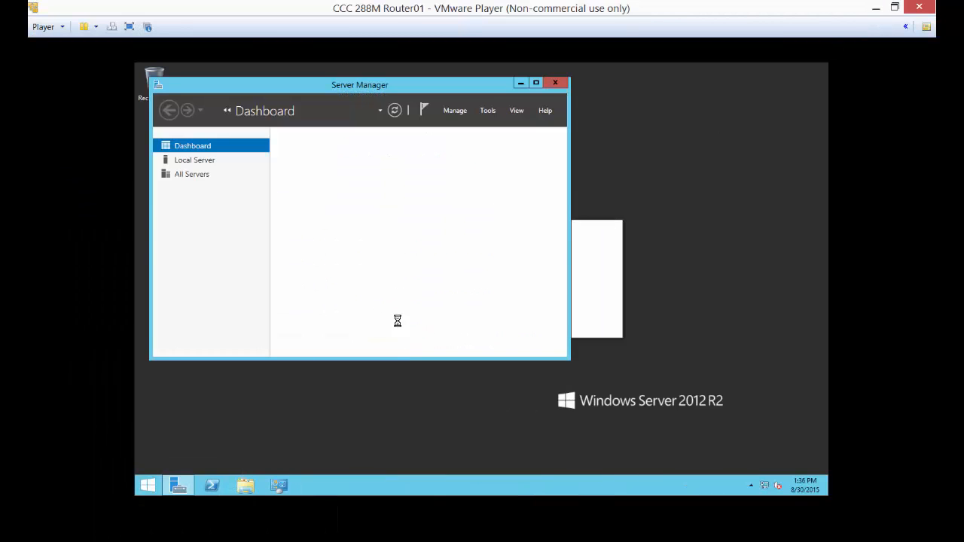
click(278, 485)
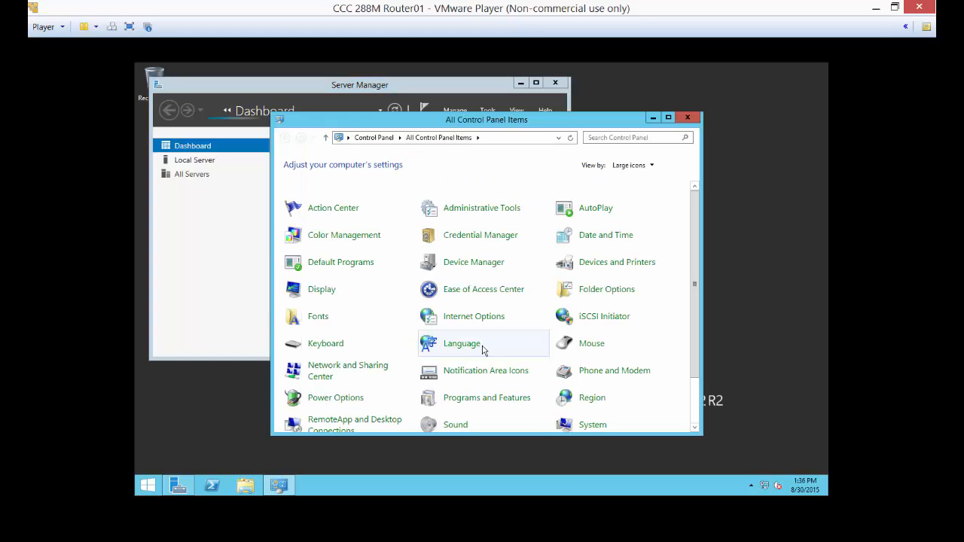
click(348, 371)
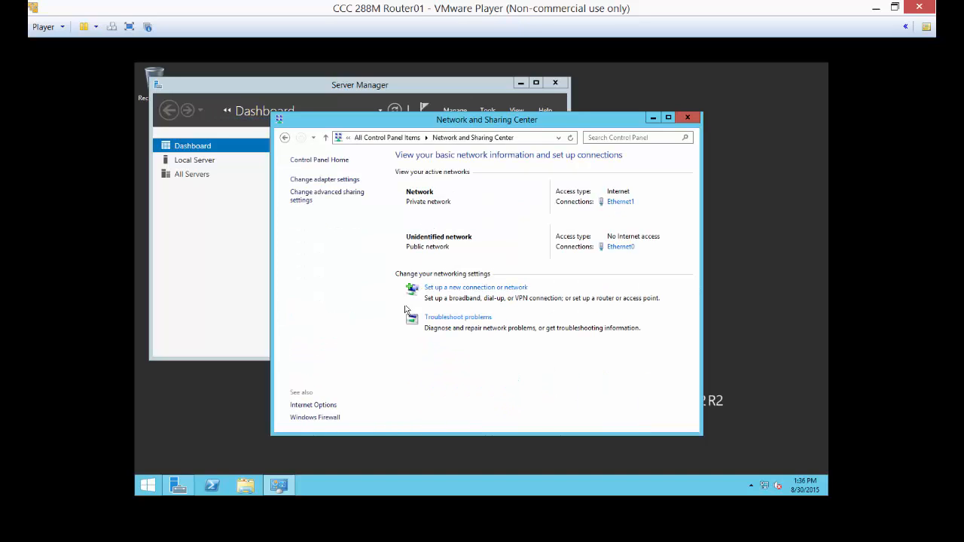
click(346, 181)
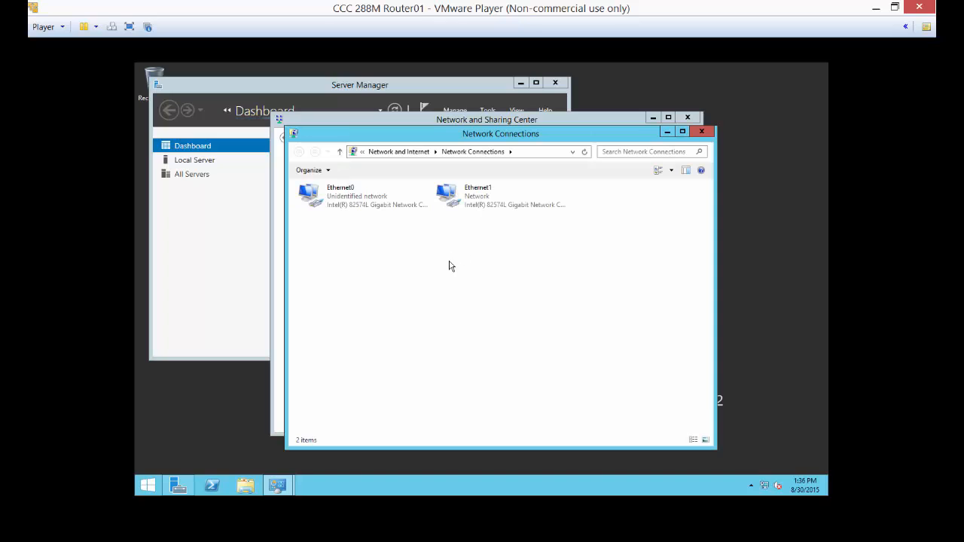
Check the IPv4 address settings of the Ethernet0 connection and close its properties without changes.
click(338, 206)
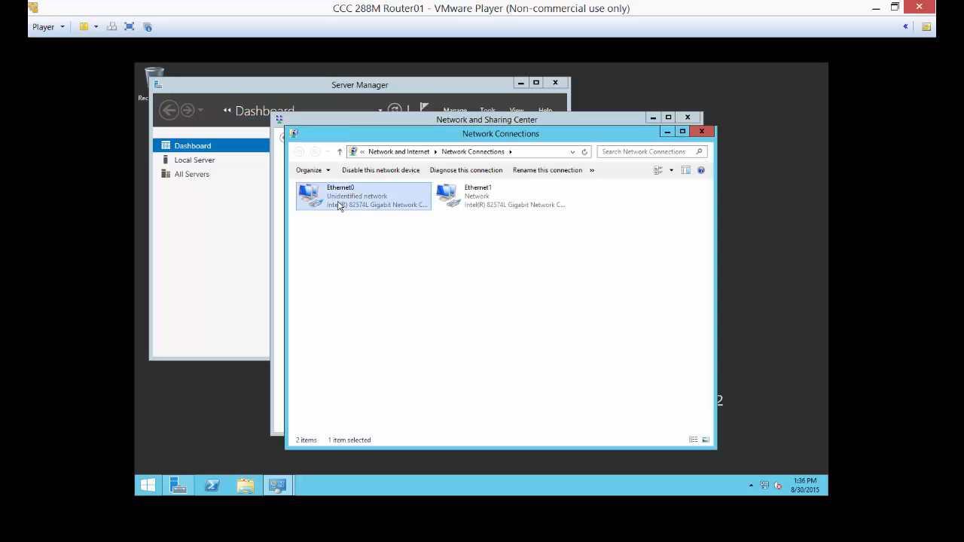
right_click(339, 206)
click(350, 301)
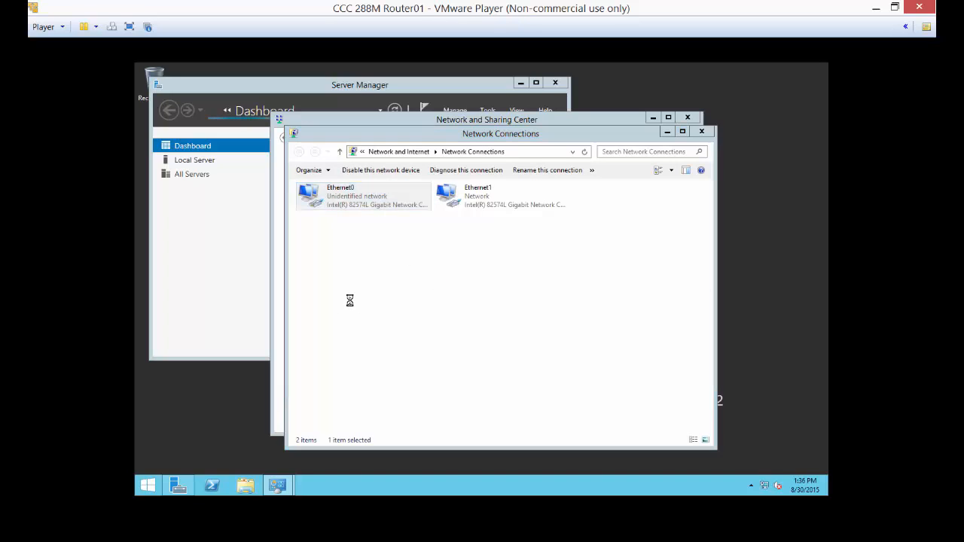
double_click(426, 335)
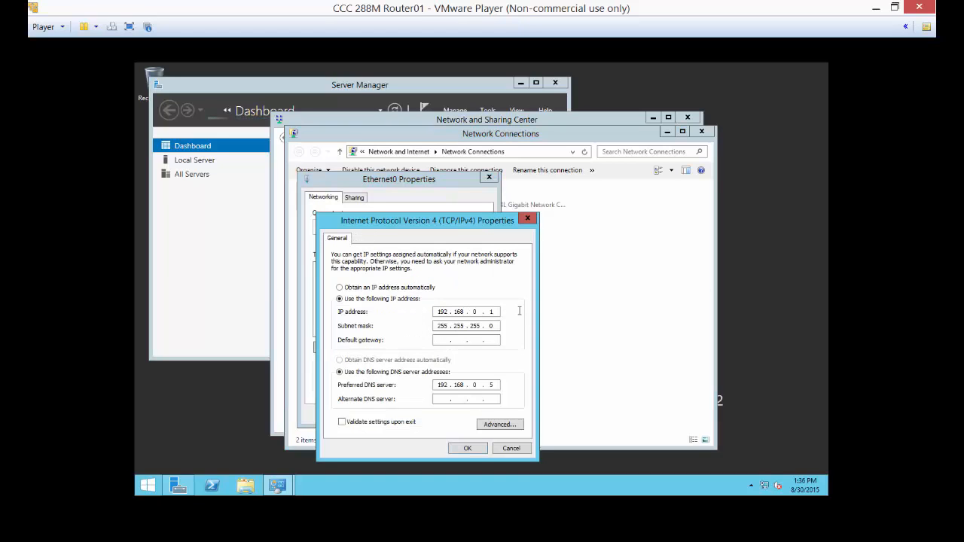
click(517, 448)
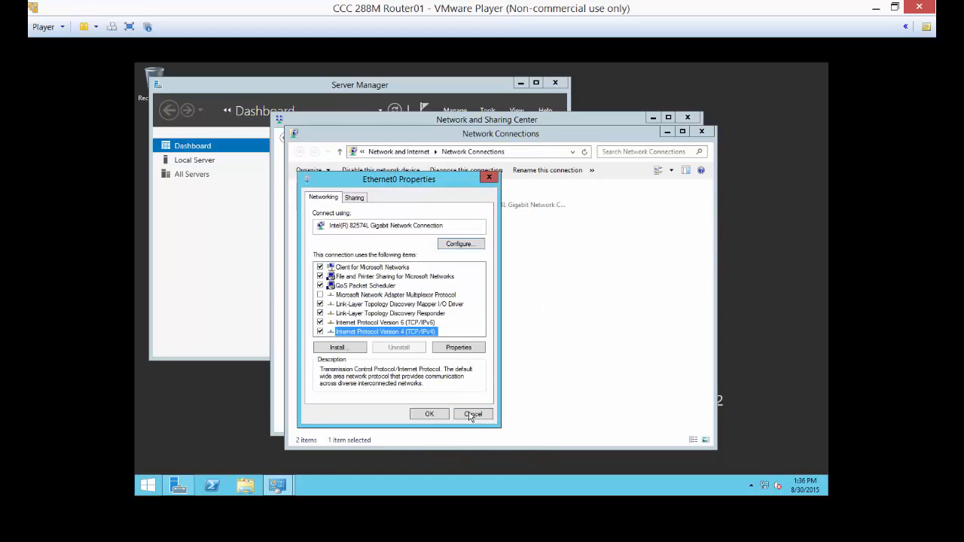
click(468, 413)
Rename the Ethernet0 network connection as LAN.
right_click(338, 200)
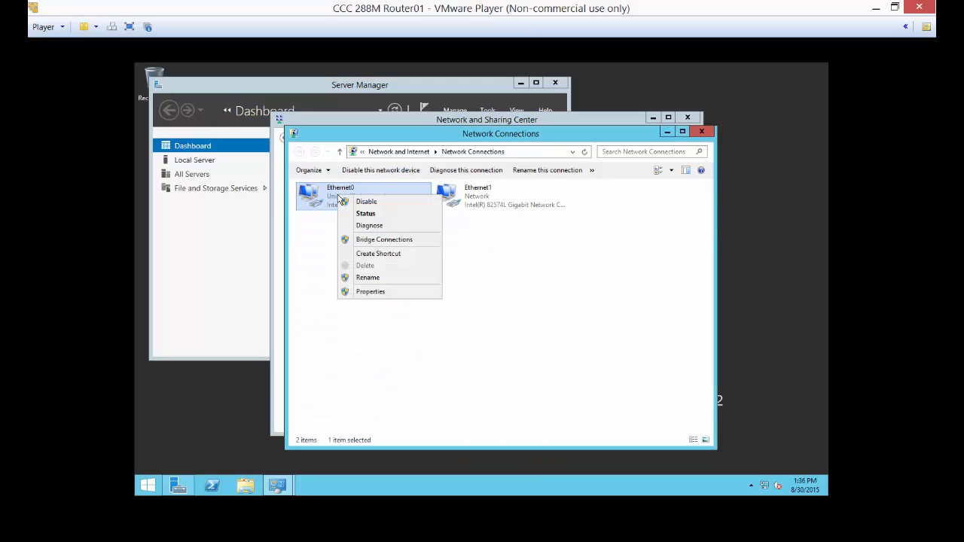
click(355, 279)
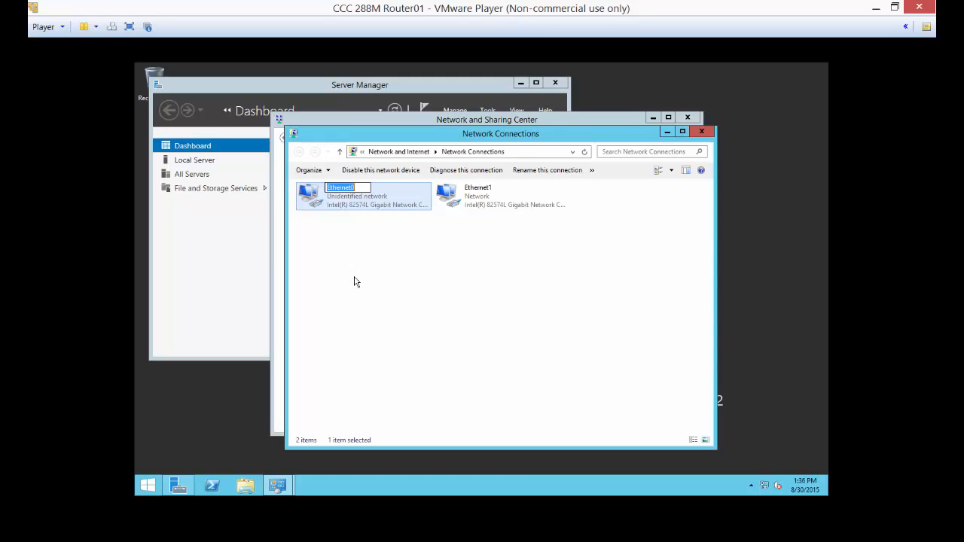
text(LAN)
key(Return)
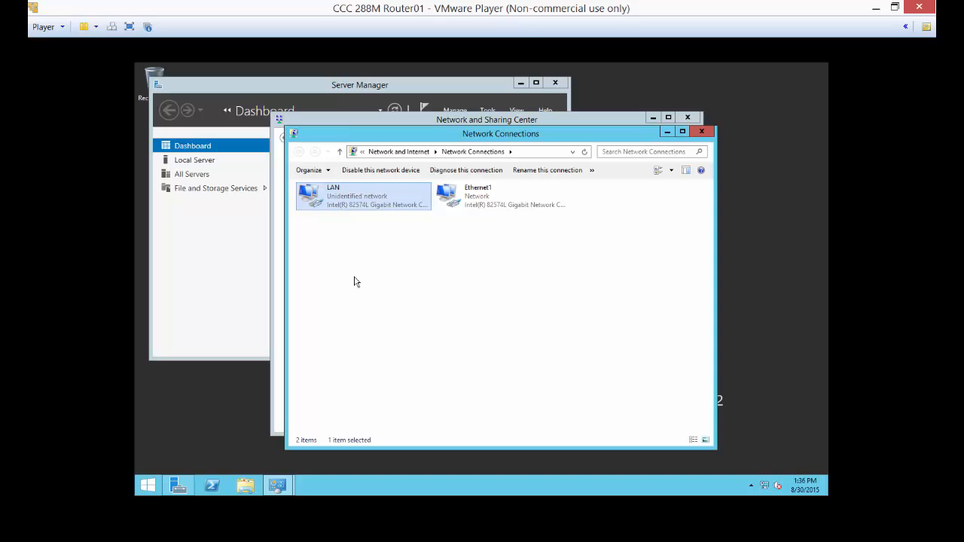
Check the IPv4 address settings of the Ethernet1 connection and close its properties without changes.
right_click(487, 198)
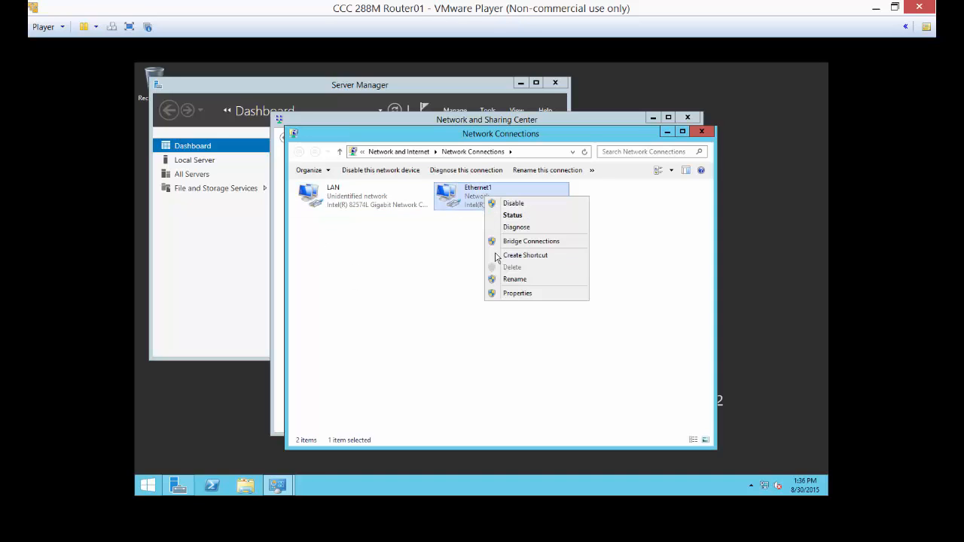
click(502, 294)
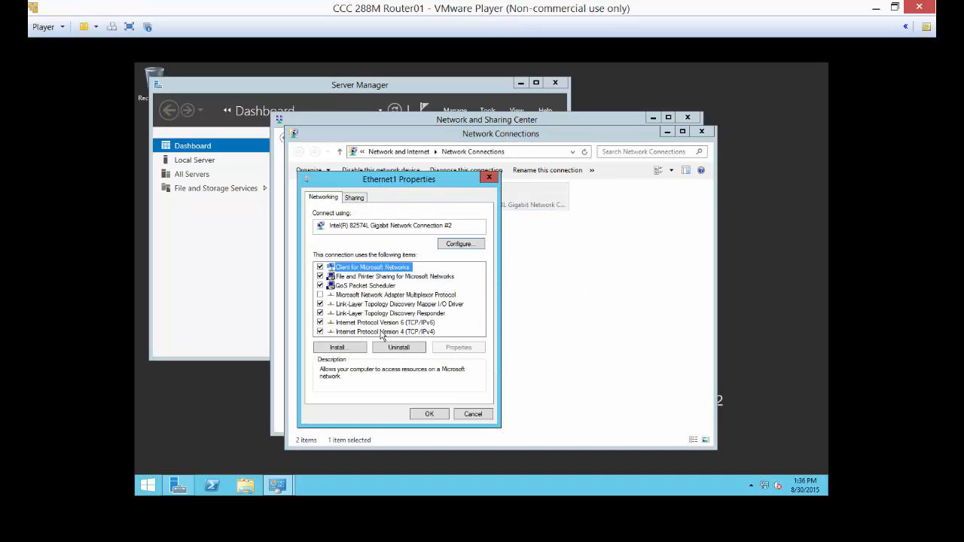
click(383, 332)
double_click(383, 332)
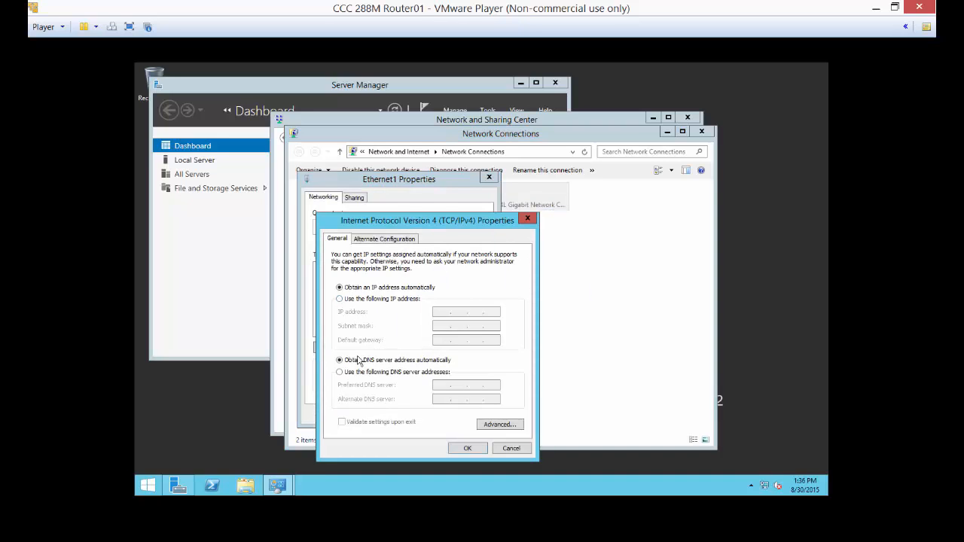
click(510, 449)
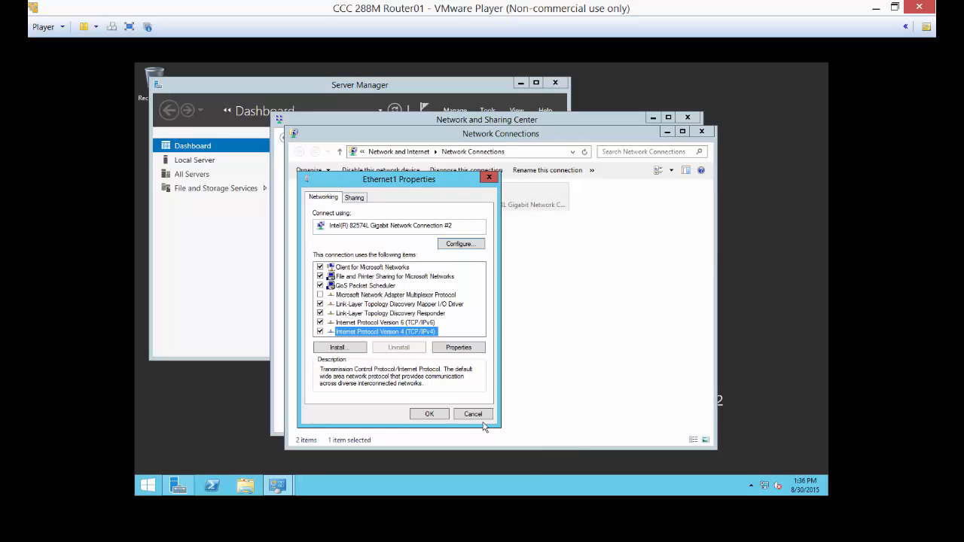
click(483, 413)
View the network connection details of Ethernet1 from its status and close both windows.
right_click(469, 204)
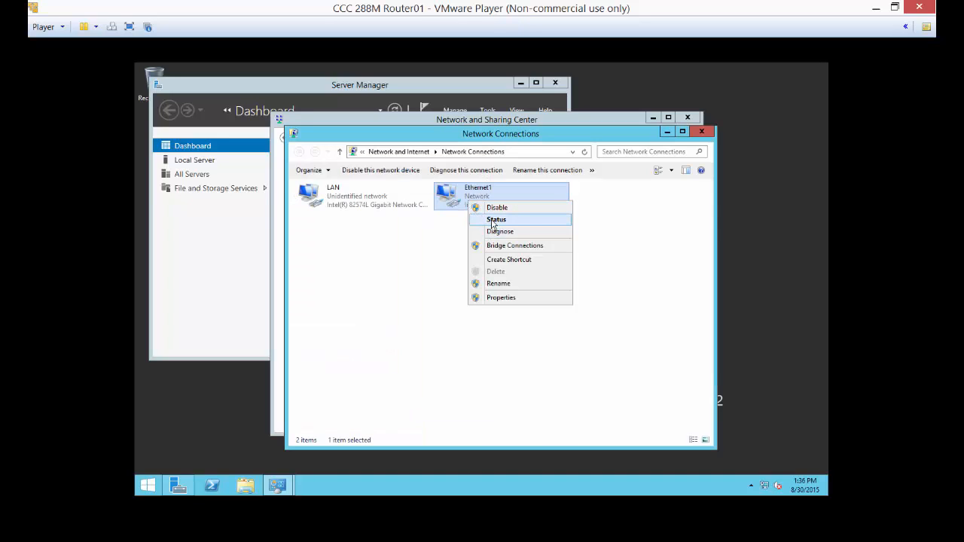
click(498, 219)
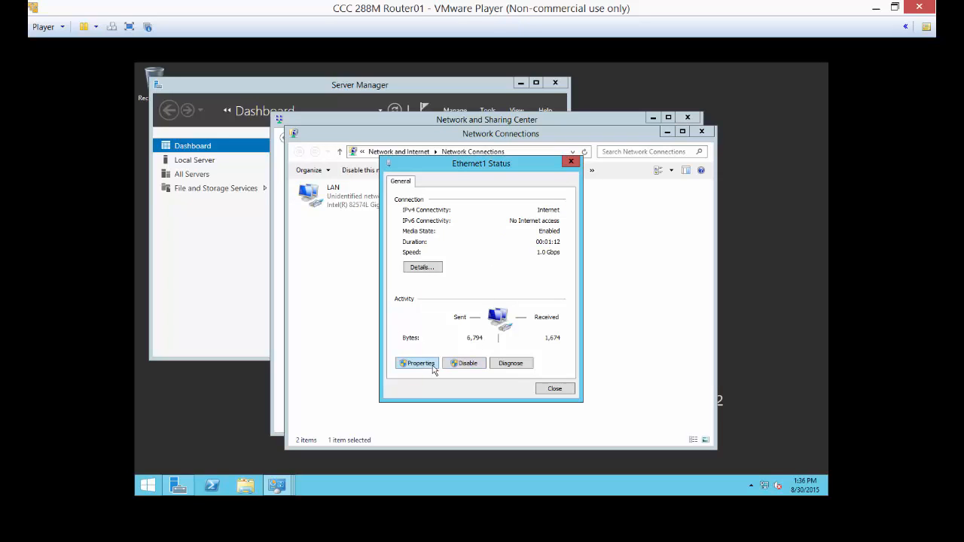
click(421, 267)
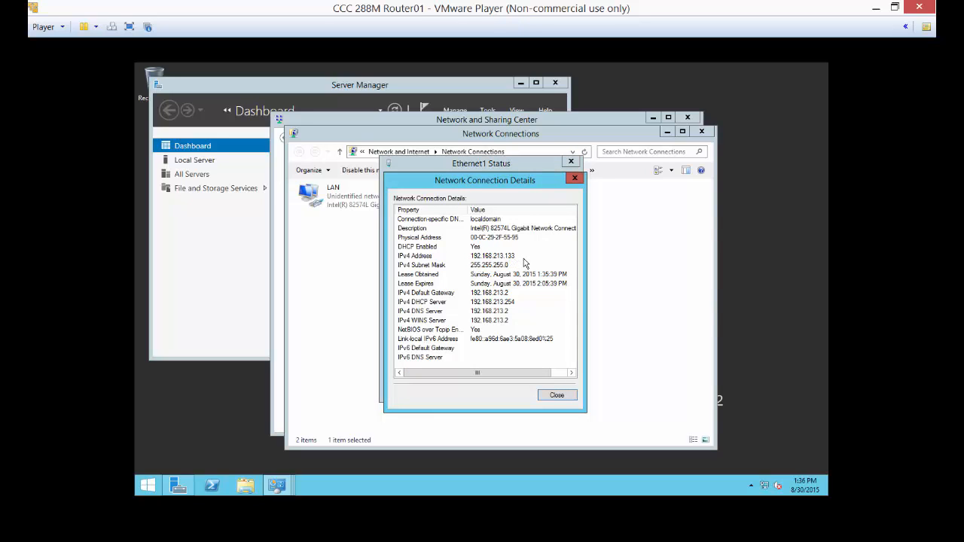
click(545, 396)
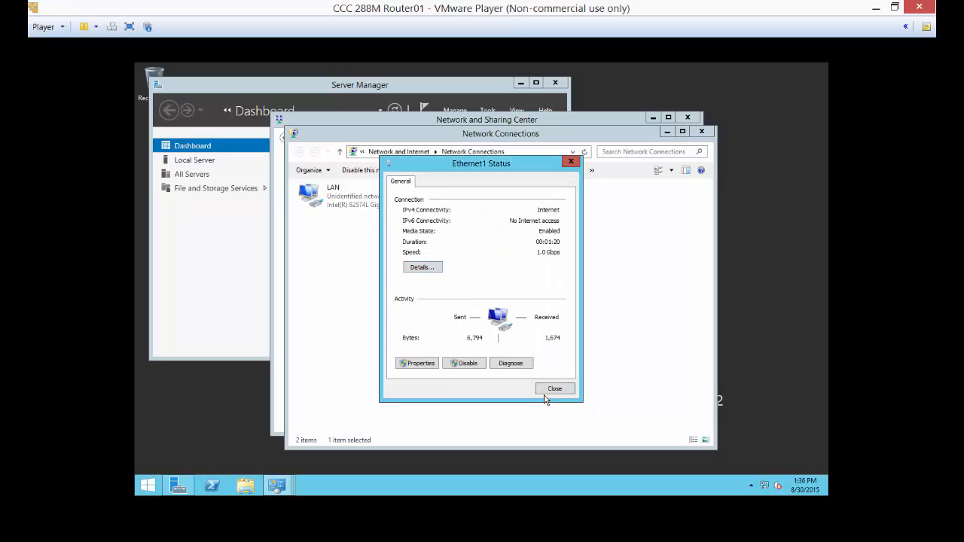
click(554, 389)
Rename the Ethernet1 network connection as WAN.
right_click(475, 194)
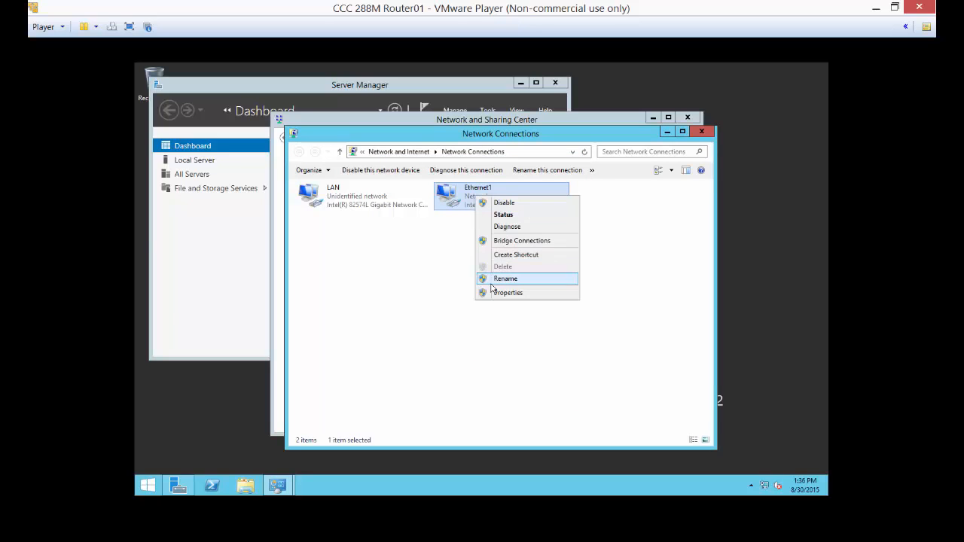
click(494, 277)
text(WAN)
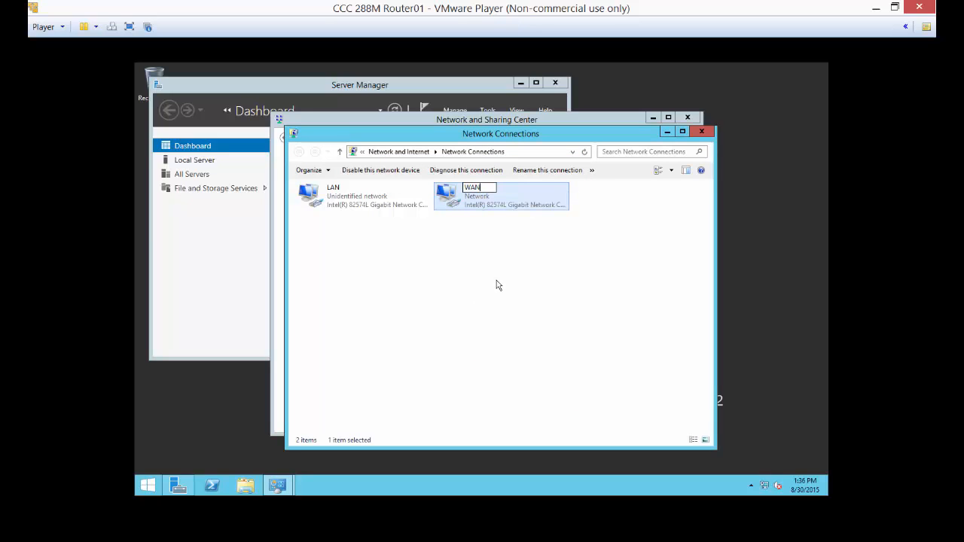
key(Return)
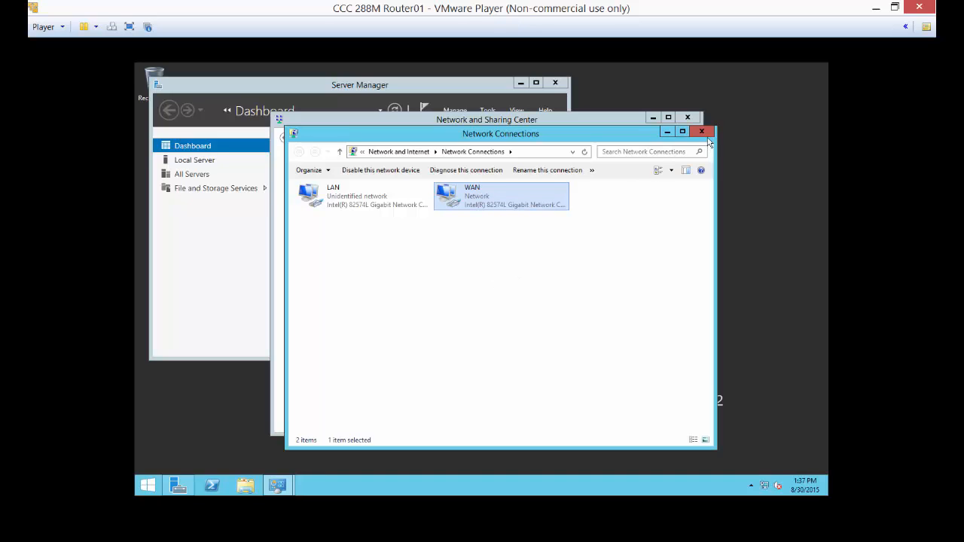
Minimize both network windows, open Internet Explorer on Router01 and postpone its initial security setup.
click(667, 132)
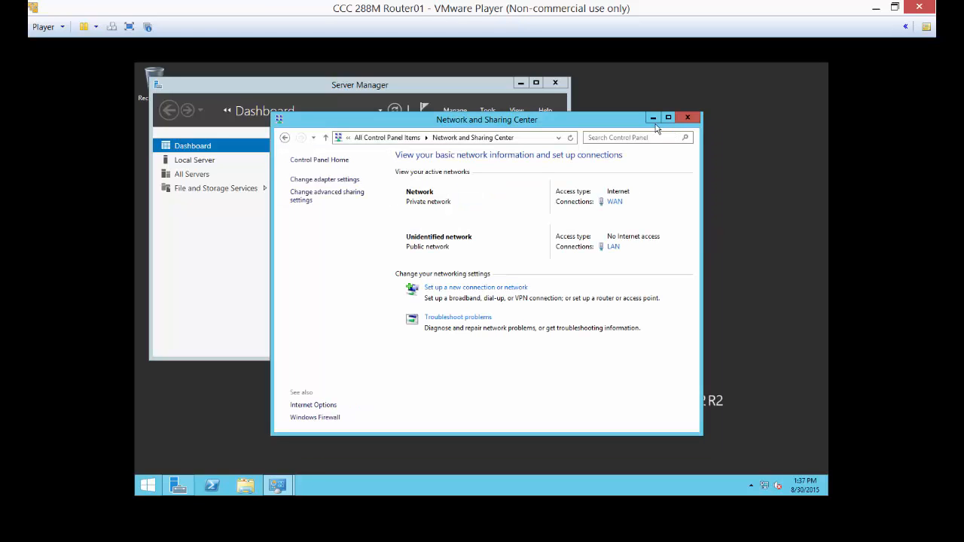
click(652, 118)
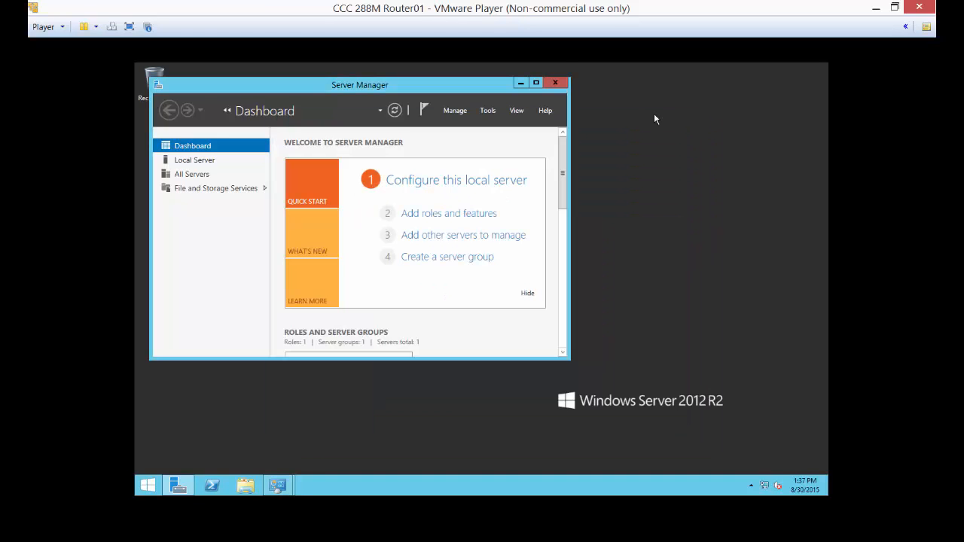
click(147, 487)
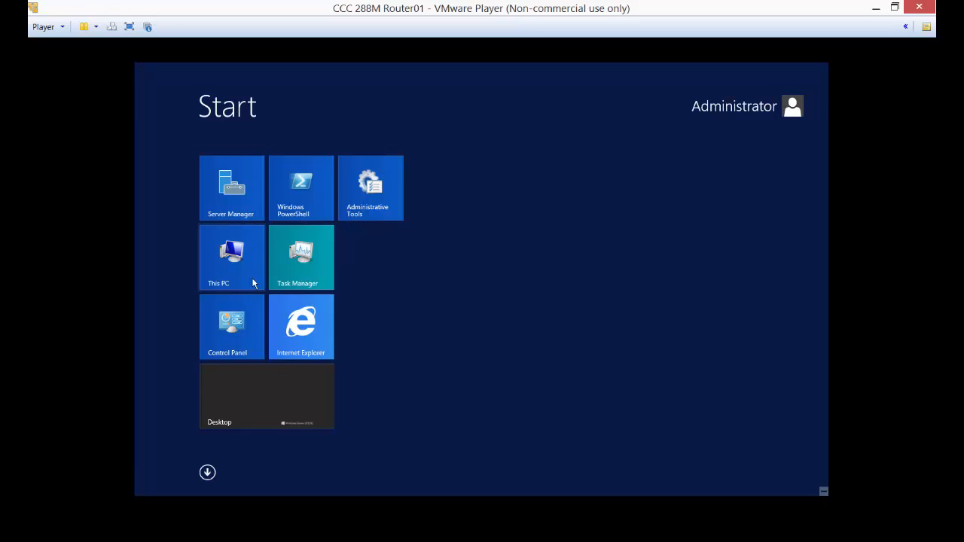
click(285, 328)
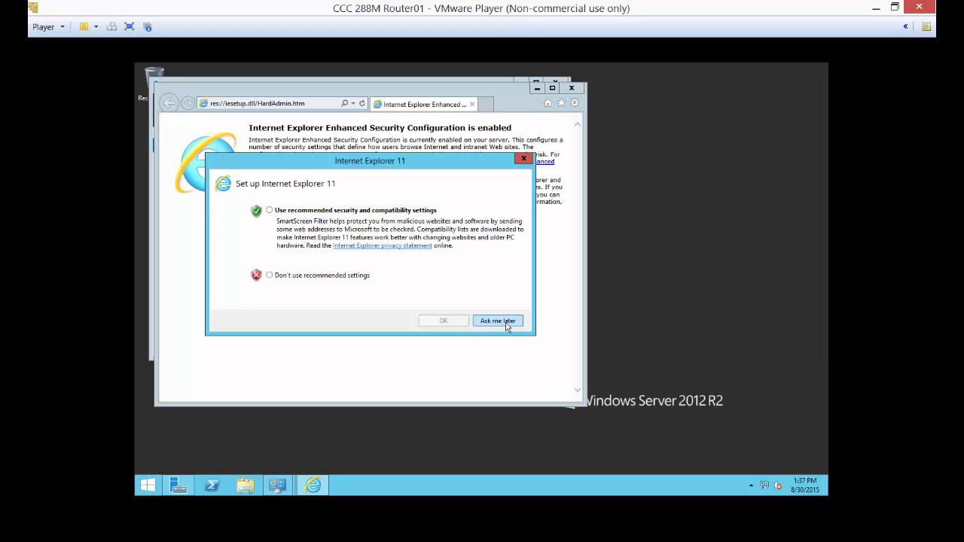
click(499, 320)
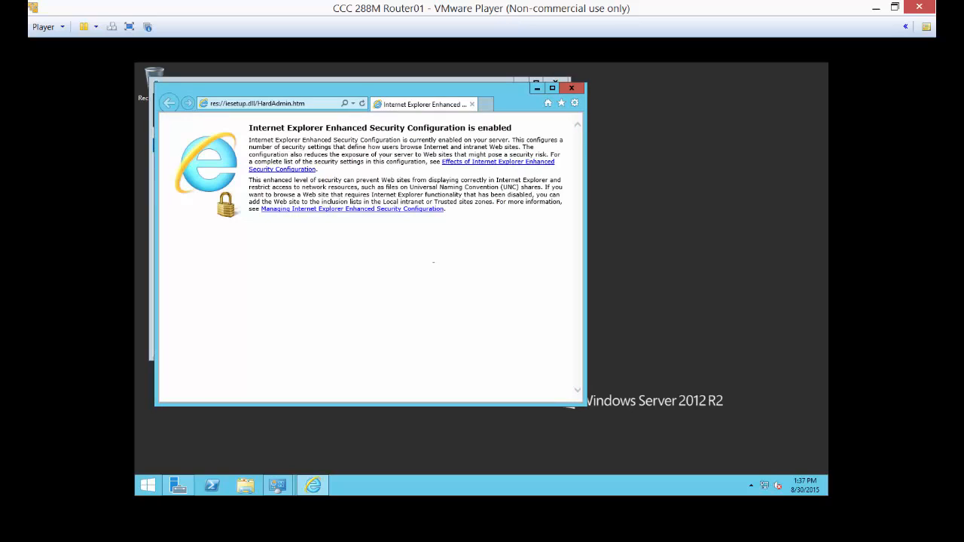
Browse to cnn.com to test Internet access and move the browser window clear of Server Manager's navigation list.
click(315, 104)
text(c)
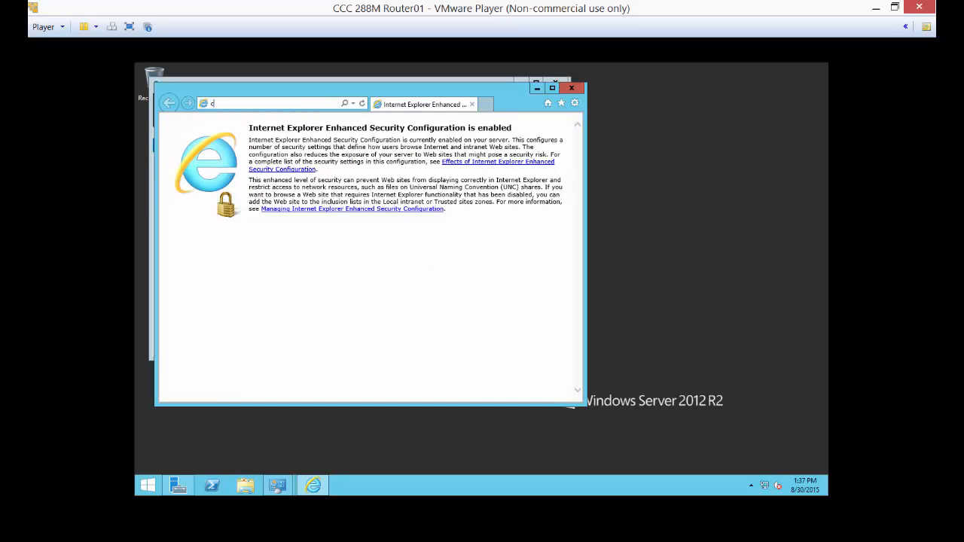
text(nn.com)
key(Return)
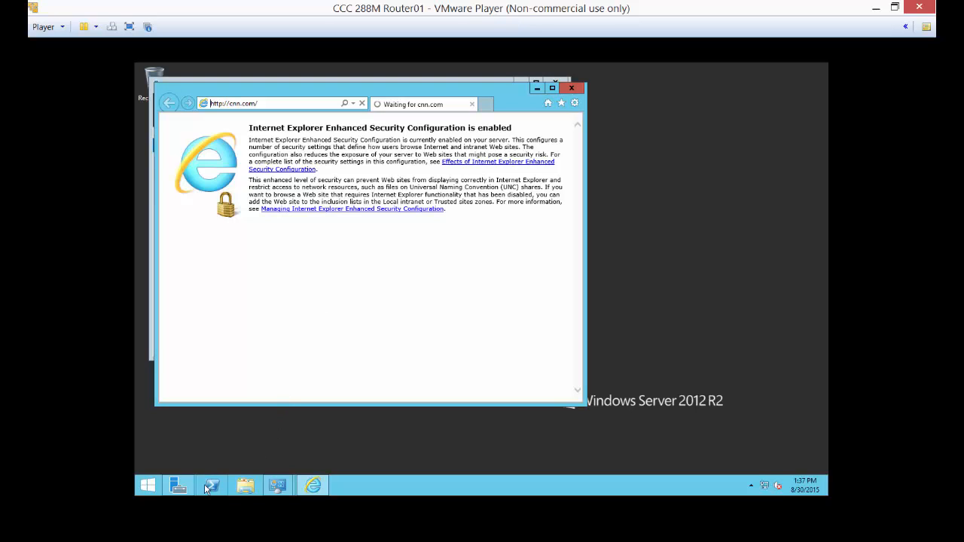
drag(258, 68, 415, 67)
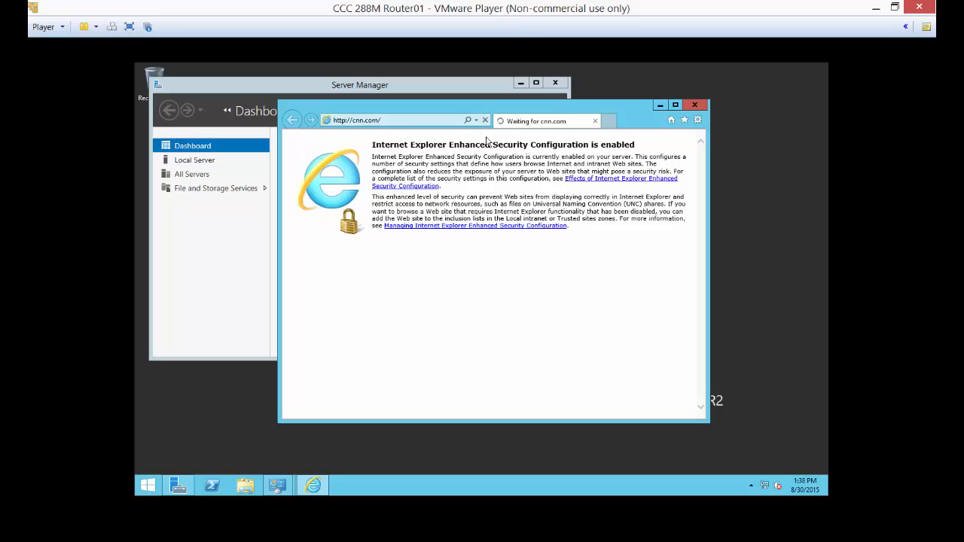
Bring back Network Connections, check the LAN connection's IPv4 address settings and close its properties without changes.
click(277, 489)
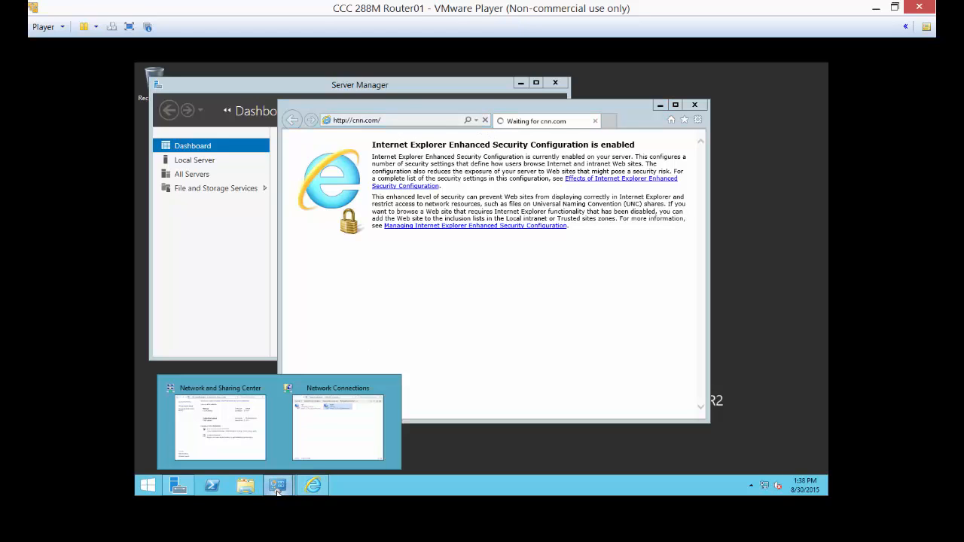
click(339, 443)
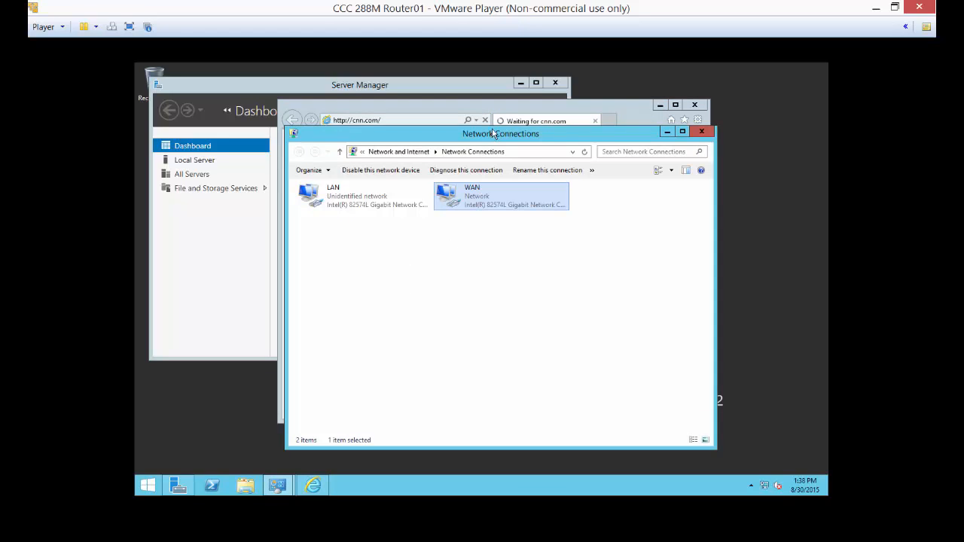
drag(493, 134, 578, 115)
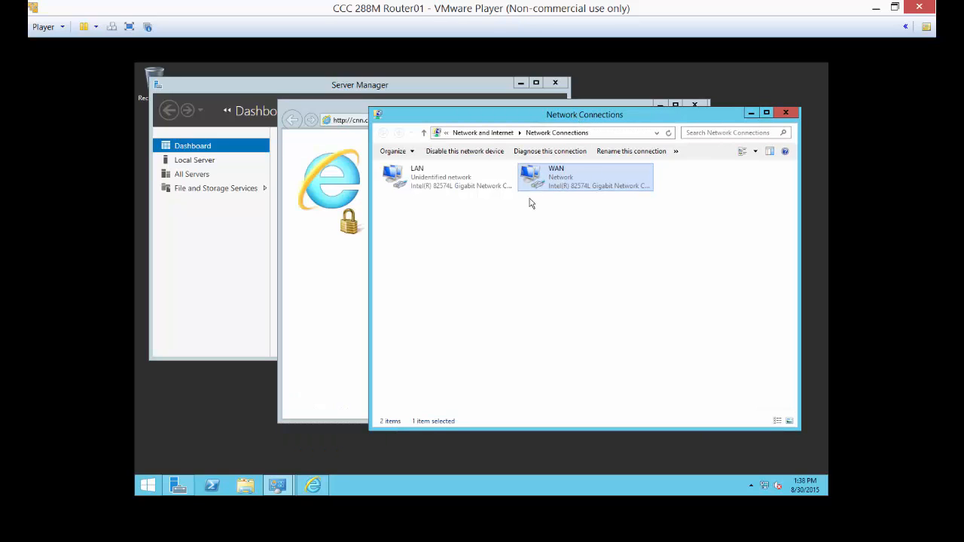
click(436, 191)
right_click(433, 188)
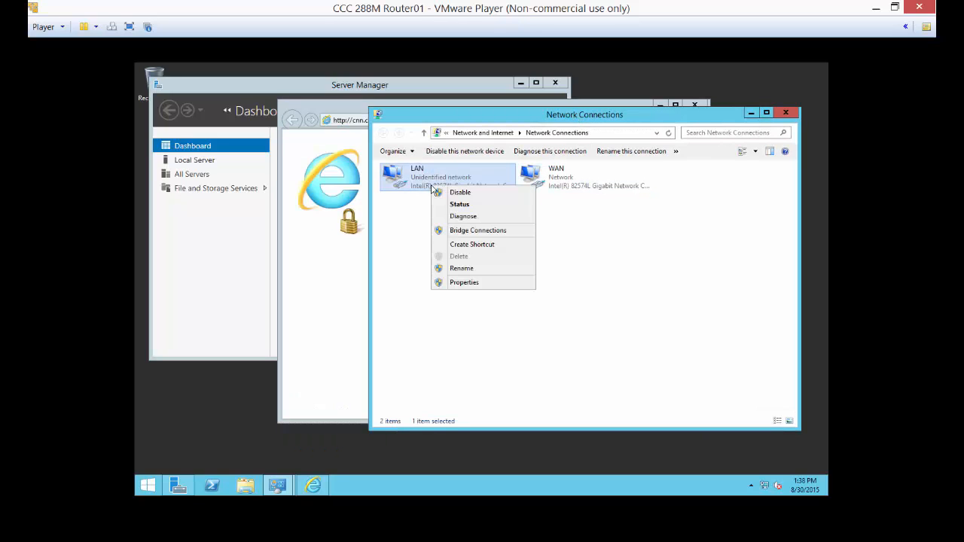
click(444, 282)
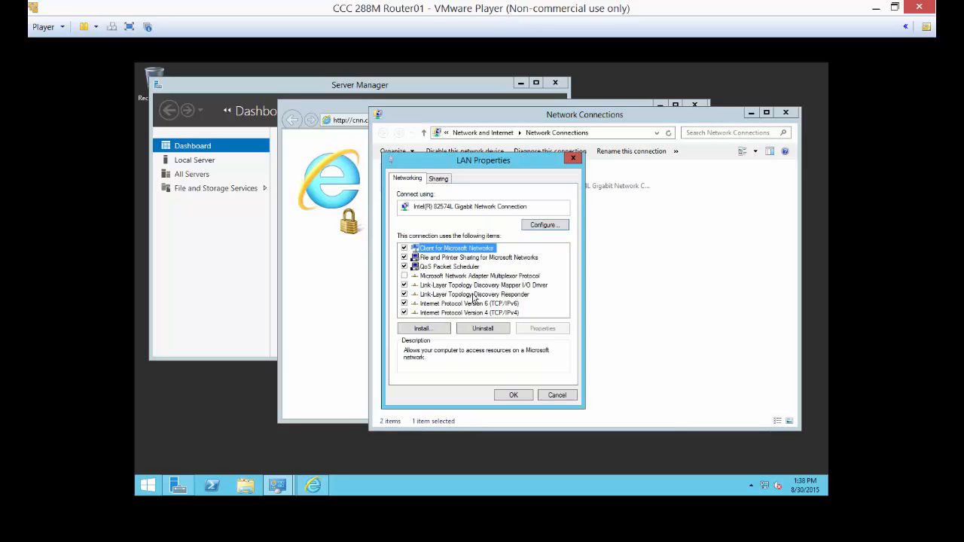
double_click(474, 313)
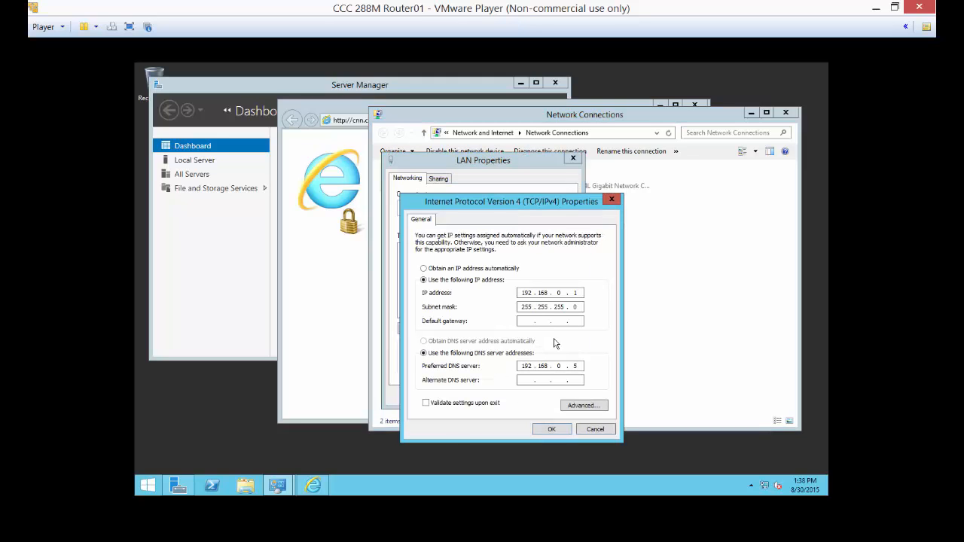
click(592, 431)
click(559, 401)
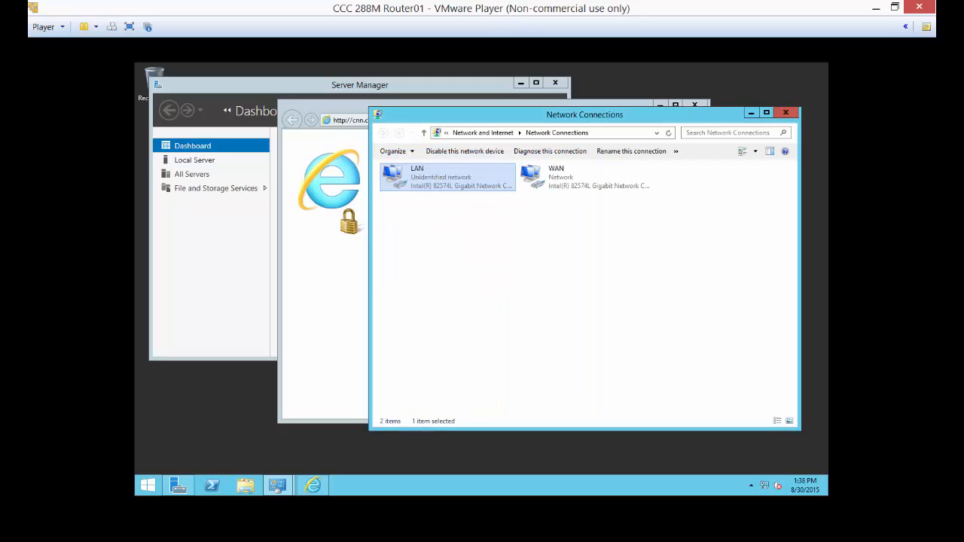
Set the WAN connection's preferred IPv4 DNS server to 8.8.8.8 and apply the change.
right_click(568, 178)
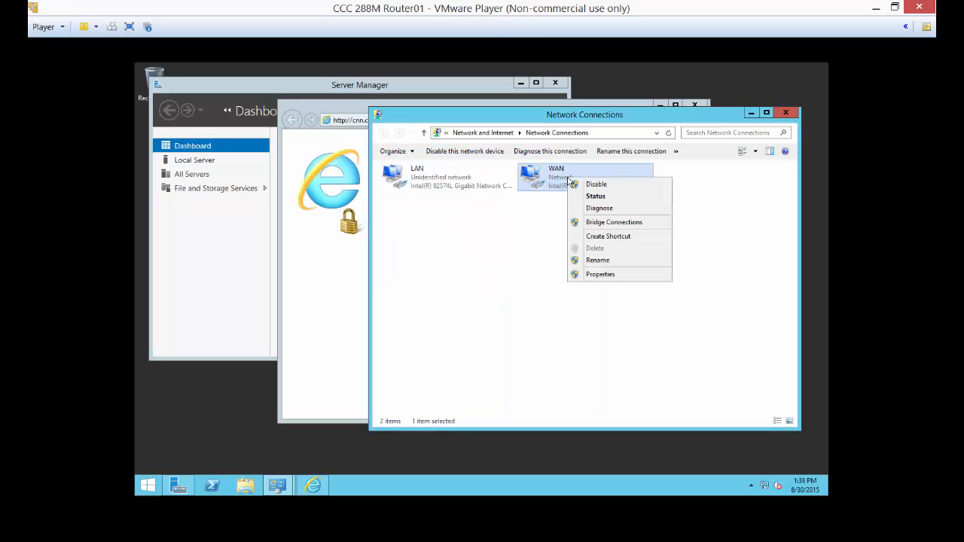
click(592, 275)
double_click(495, 313)
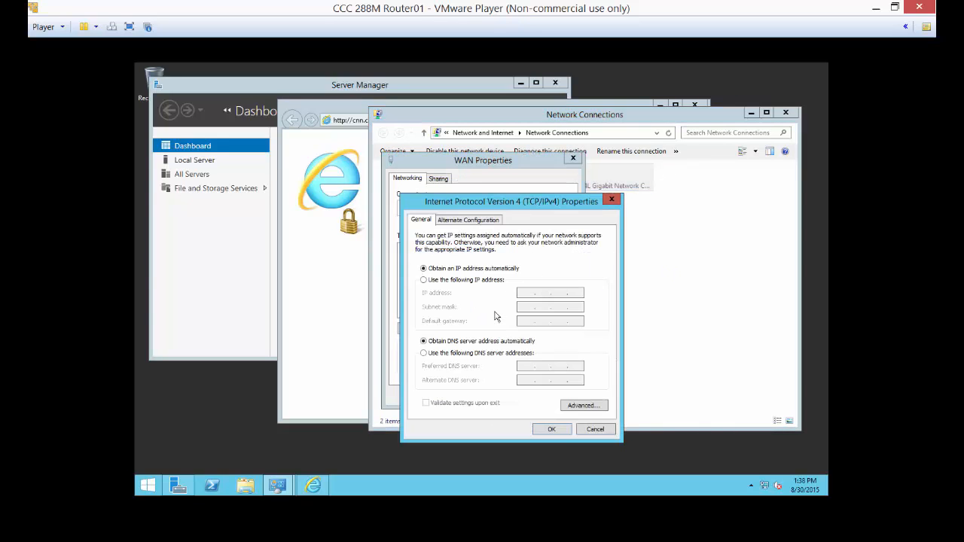
click(500, 353)
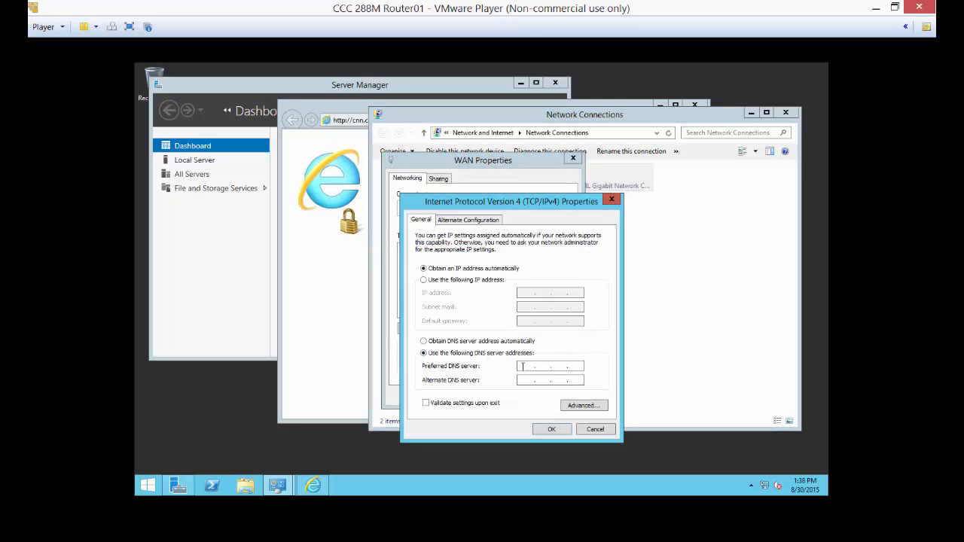
text(8.8.8.8)
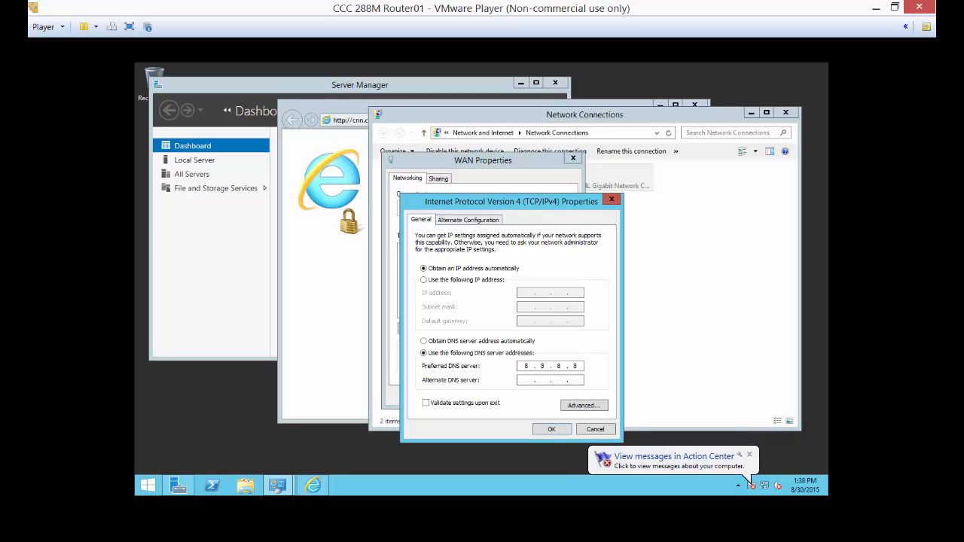
click(551, 429)
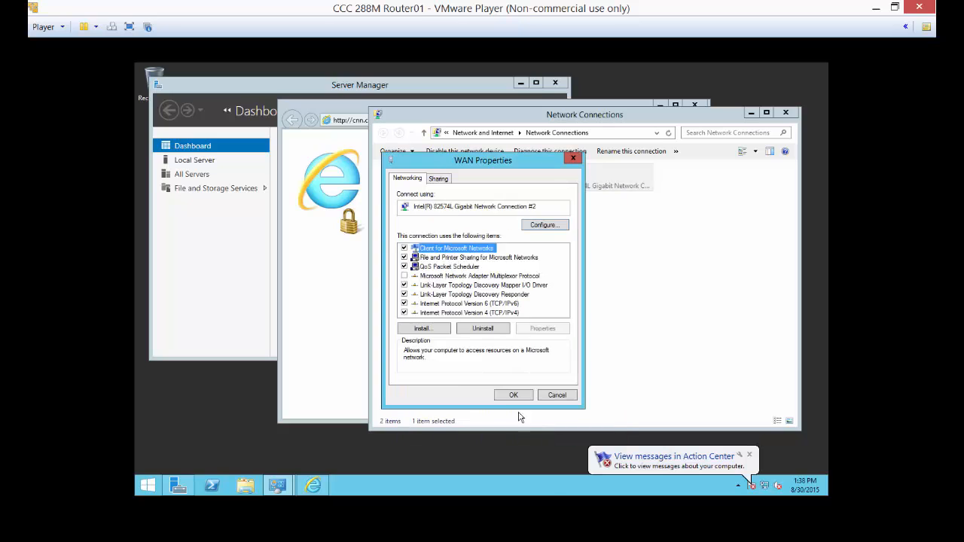
click(509, 396)
click(355, 248)
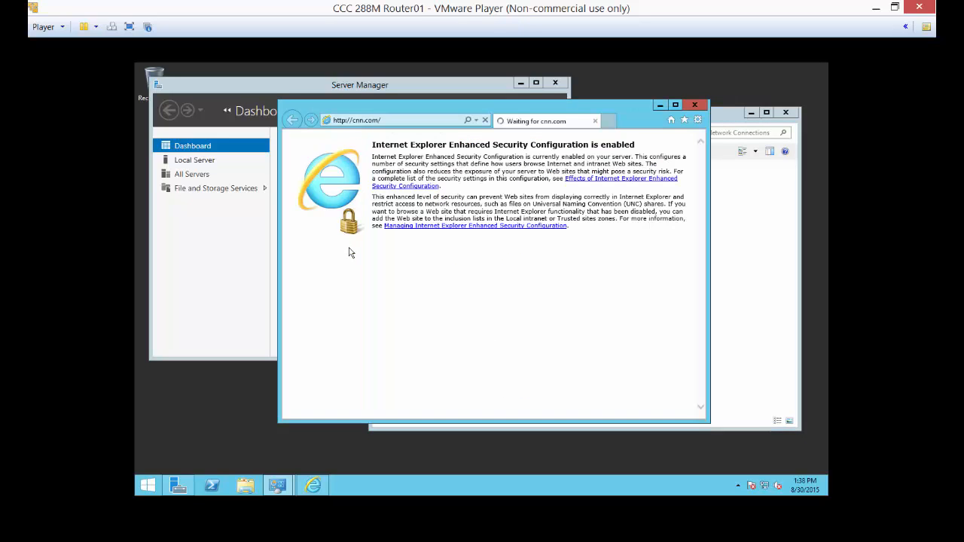
click(438, 120)
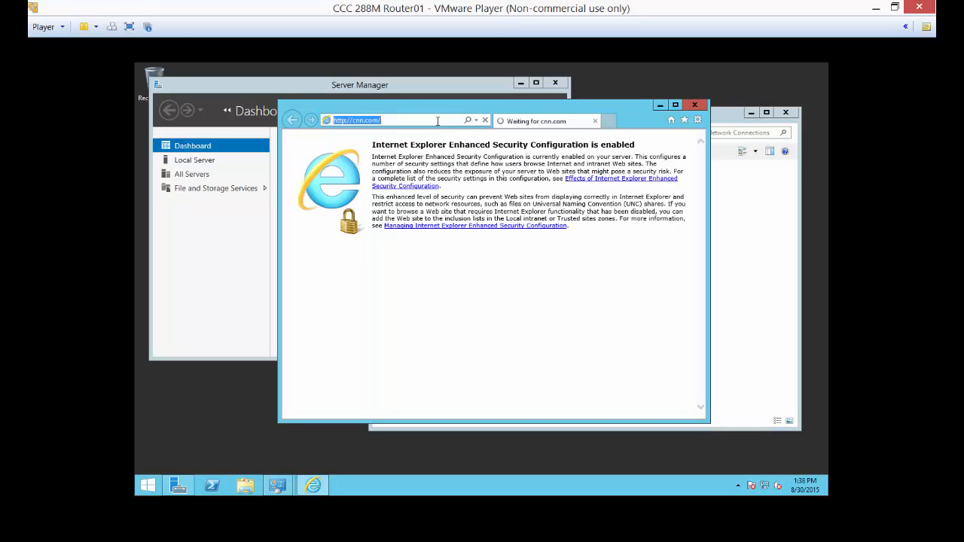
click(486, 121)
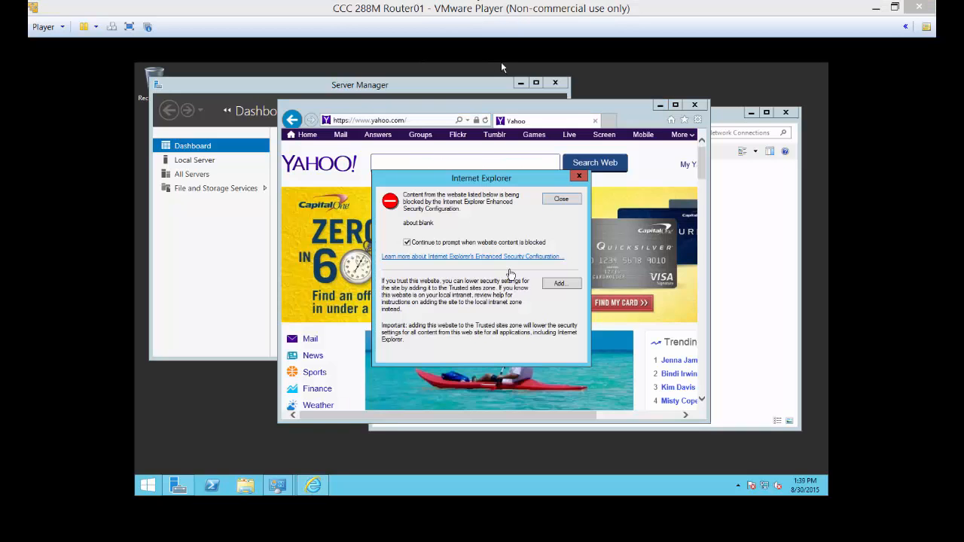
Add the blocked about:blank address to the Trusted sites zone and close the list.
click(557, 283)
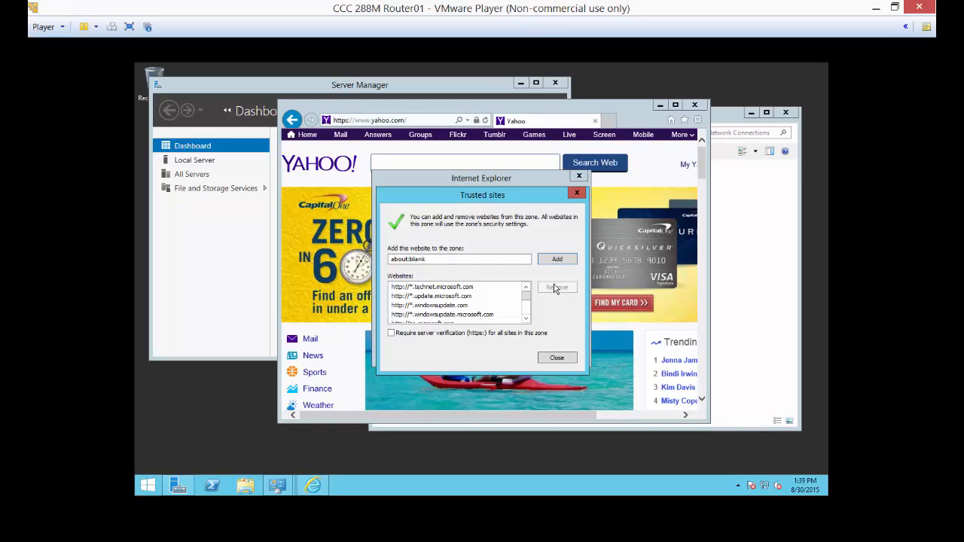
click(557, 259)
click(557, 357)
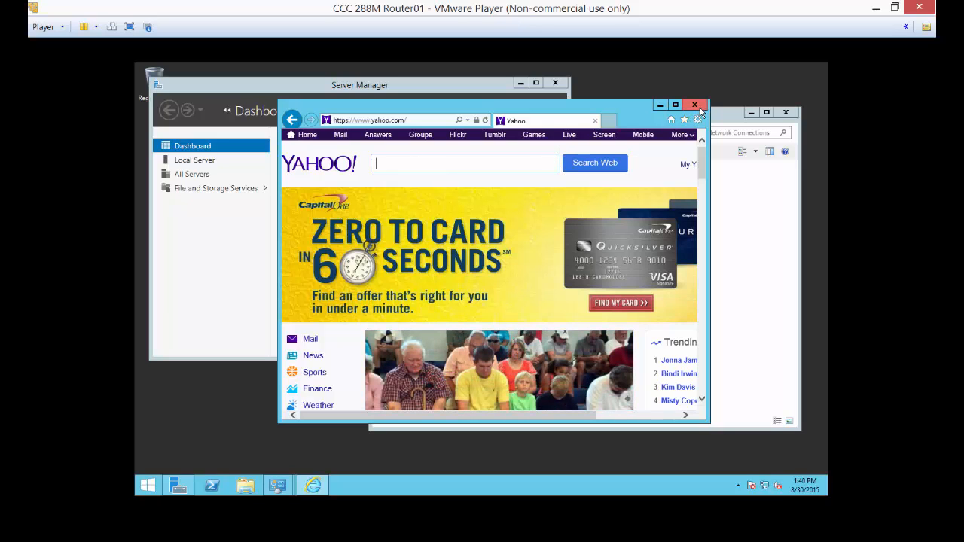
click(311, 355)
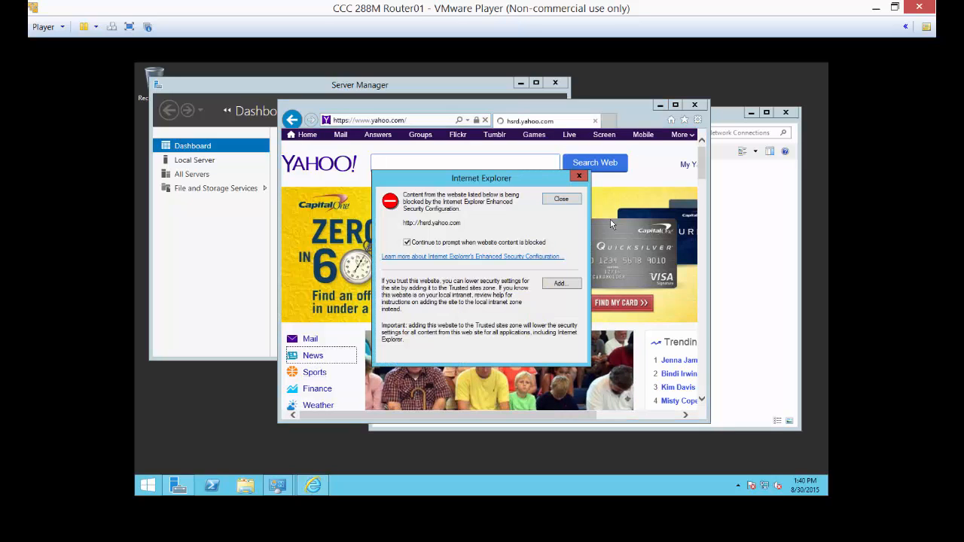
click(559, 284)
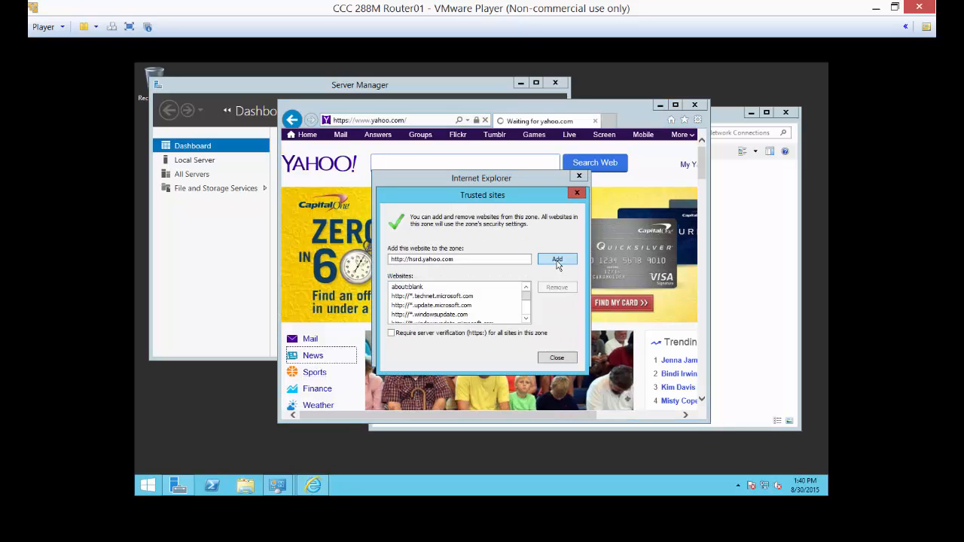
click(557, 261)
click(557, 358)
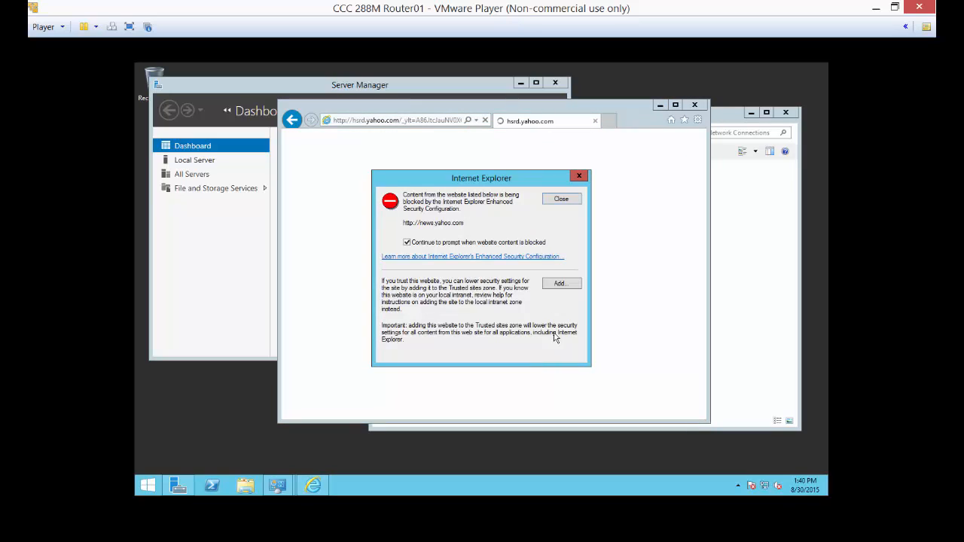
click(561, 284)
click(557, 259)
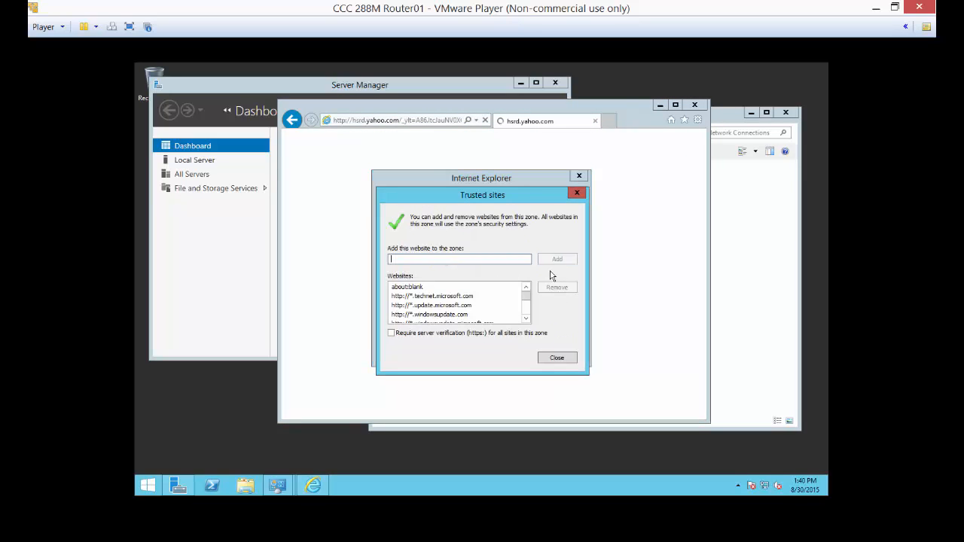
click(556, 358)
click(561, 284)
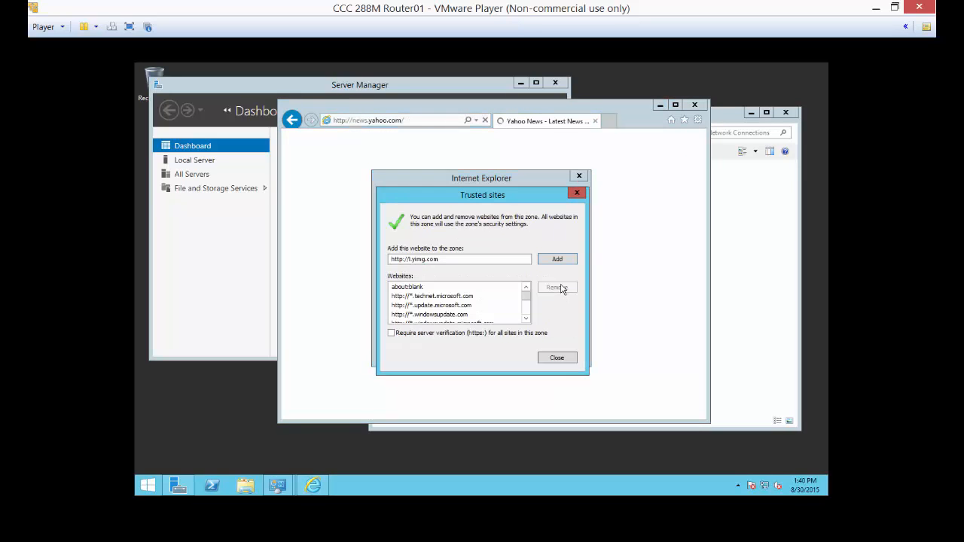
click(557, 259)
click(557, 357)
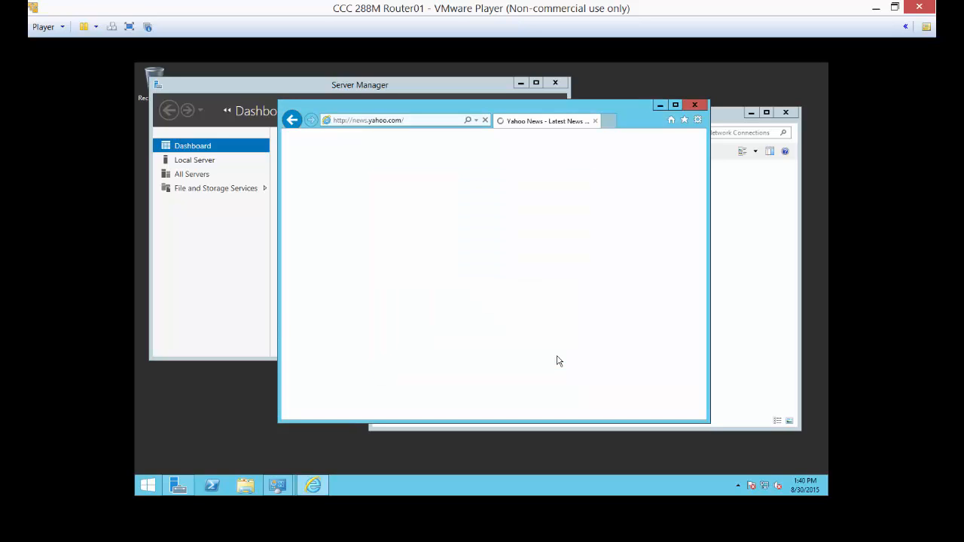
click(567, 289)
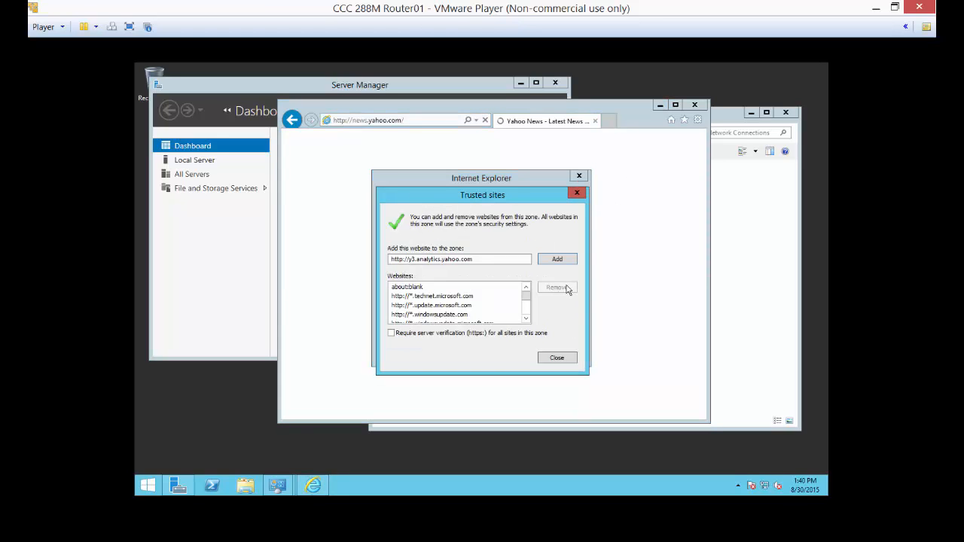
click(557, 258)
click(556, 358)
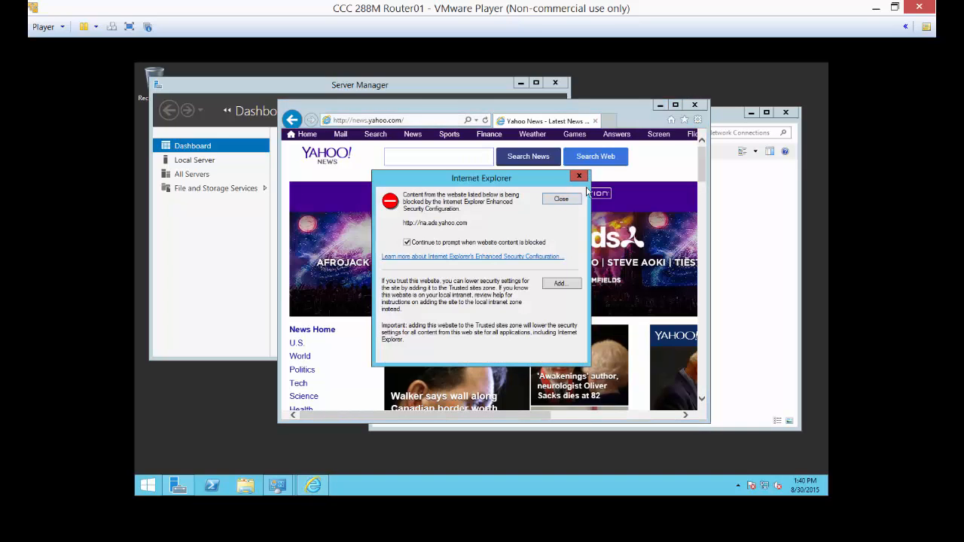
Dismiss the remaining blocked-content prompts without trusting the sites, and close Internet Explorer.
click(575, 199)
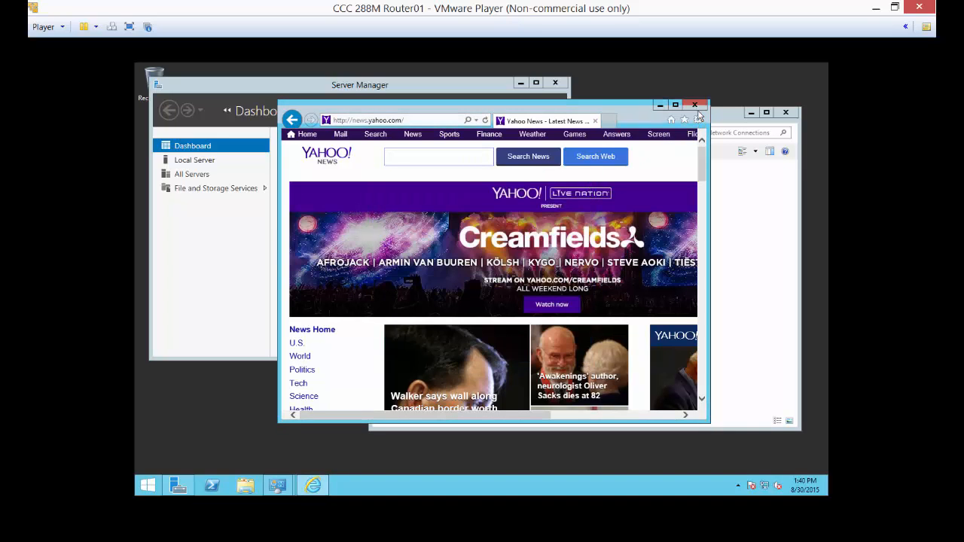
click(562, 200)
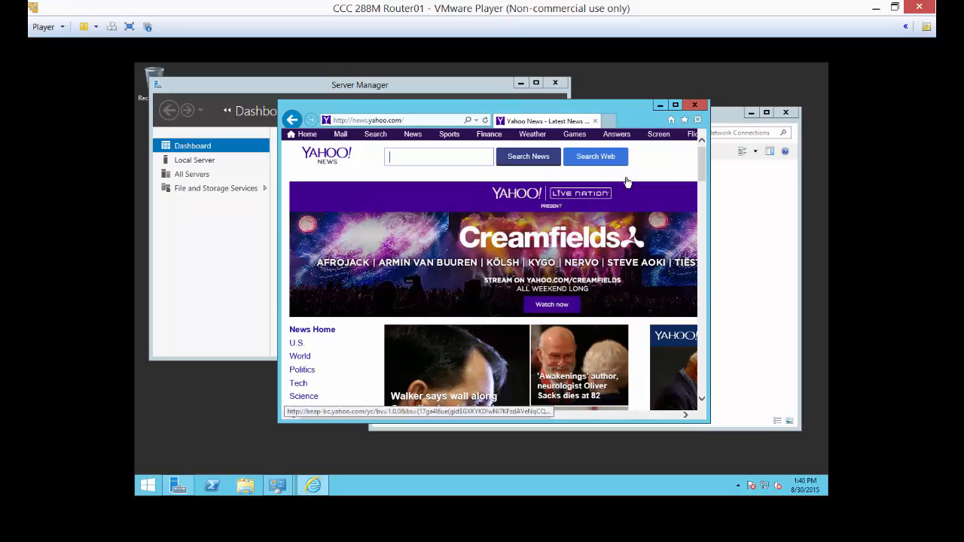
click(694, 105)
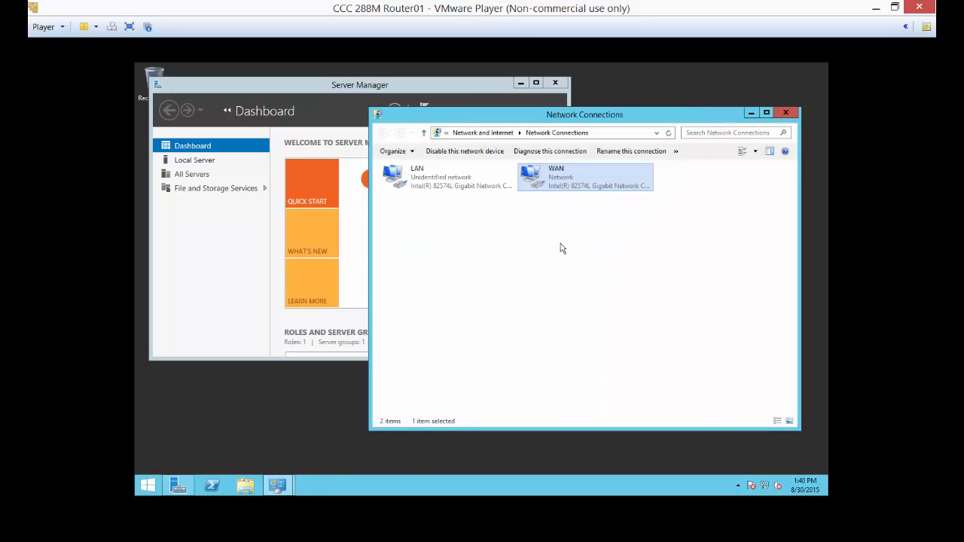
Consult the lab instructions, then start adding roles in Server Manager with a role-based installation on Router01.
key(alt+Tab)
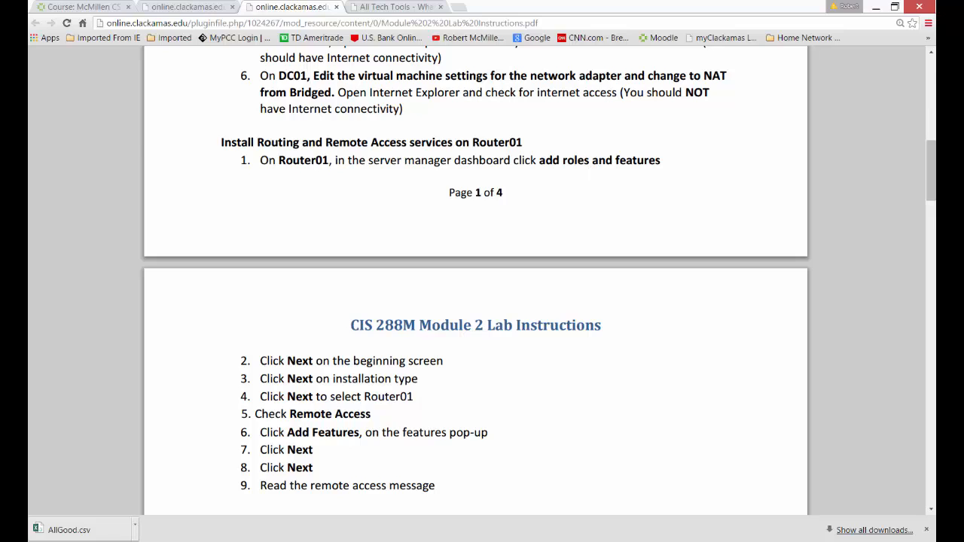
key(alt+Tab)
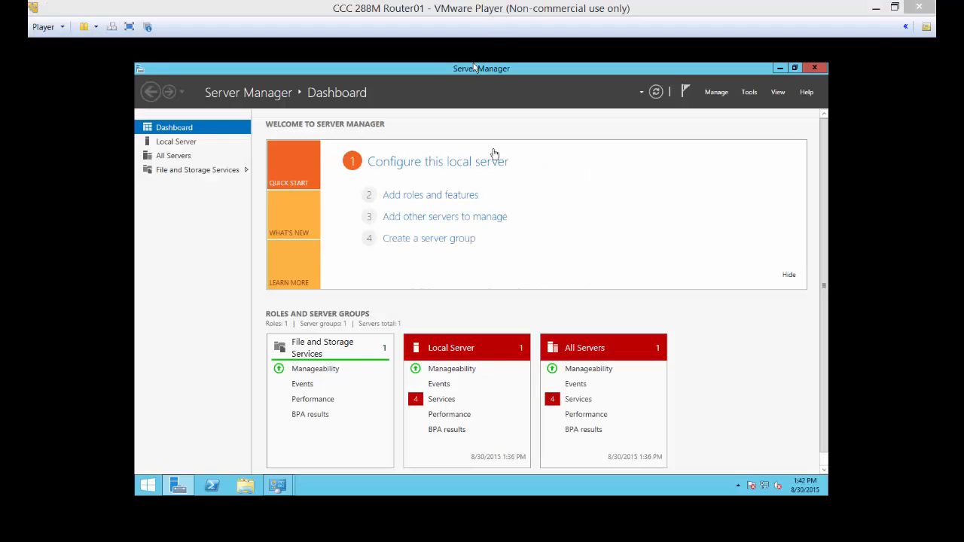
click(459, 197)
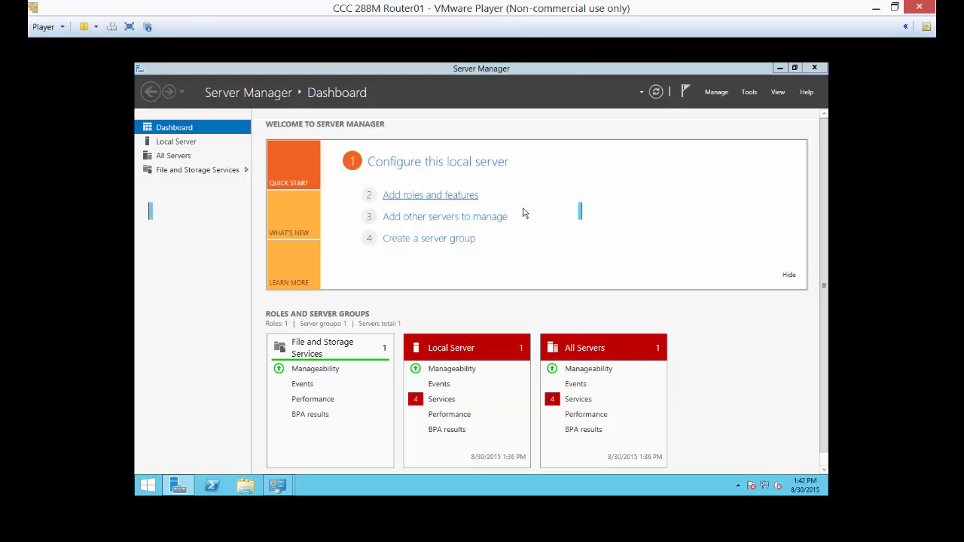
click(442, 369)
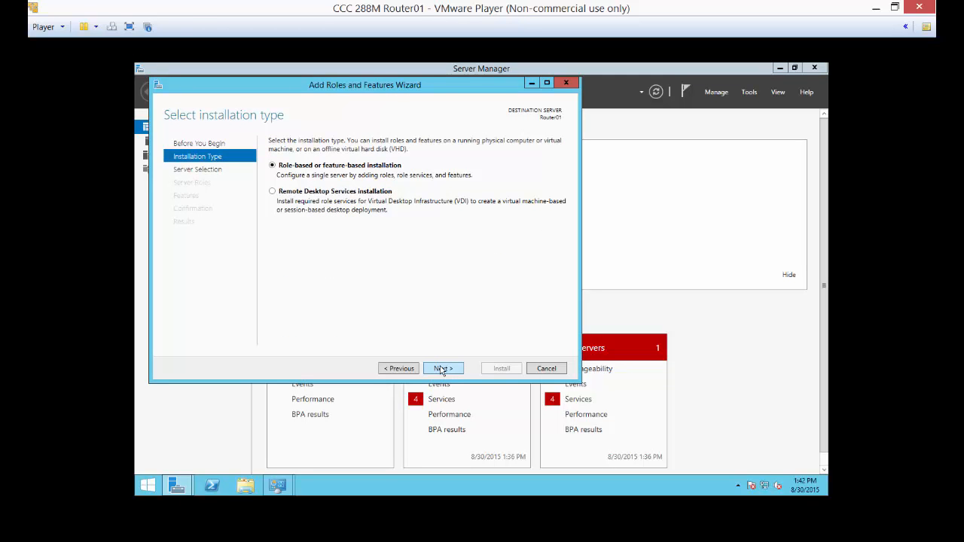
click(442, 368)
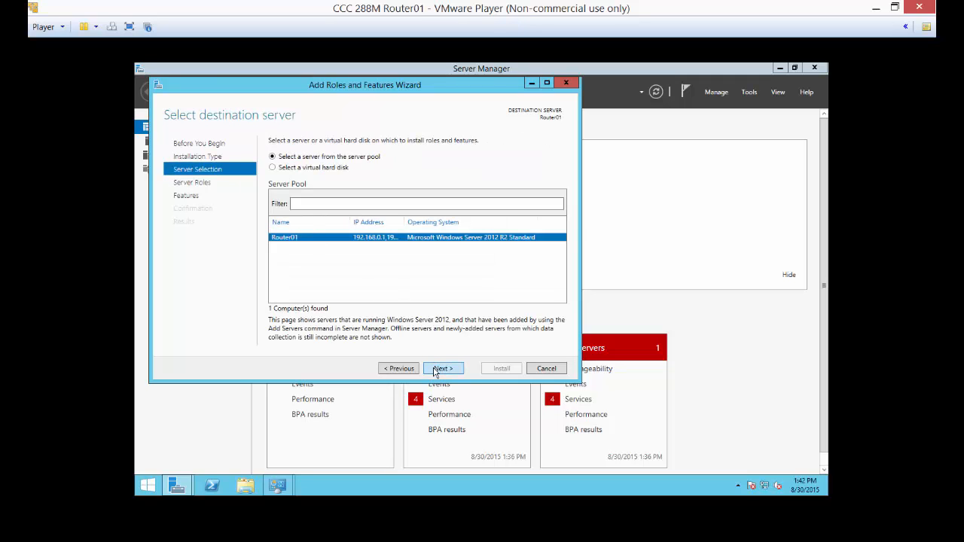
click(434, 369)
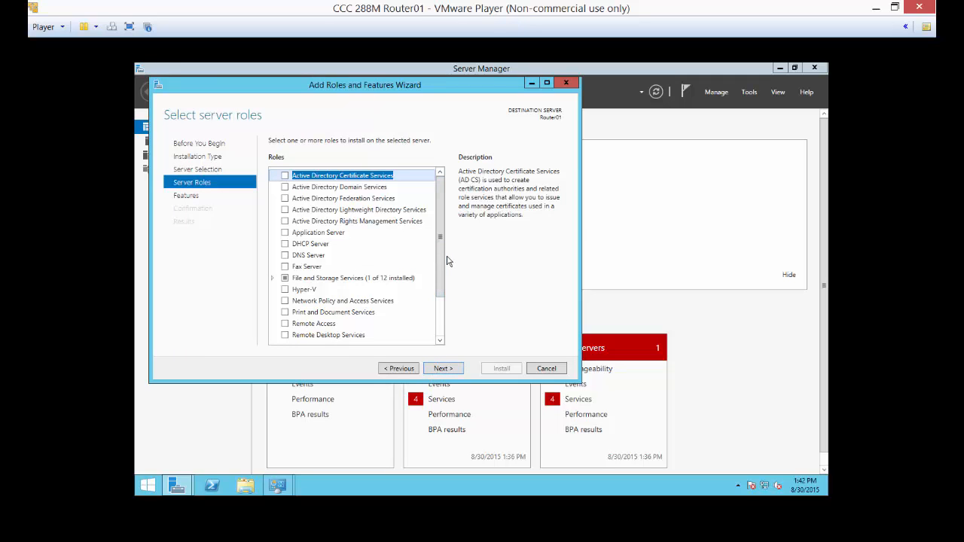
Select the Remote Access server role, add no extra features and continue to its role services.
click(285, 324)
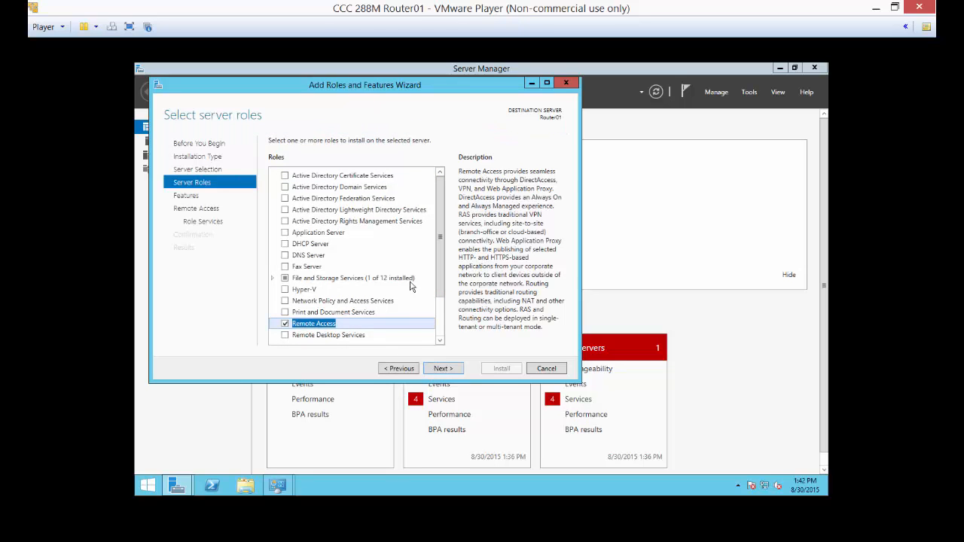
click(444, 368)
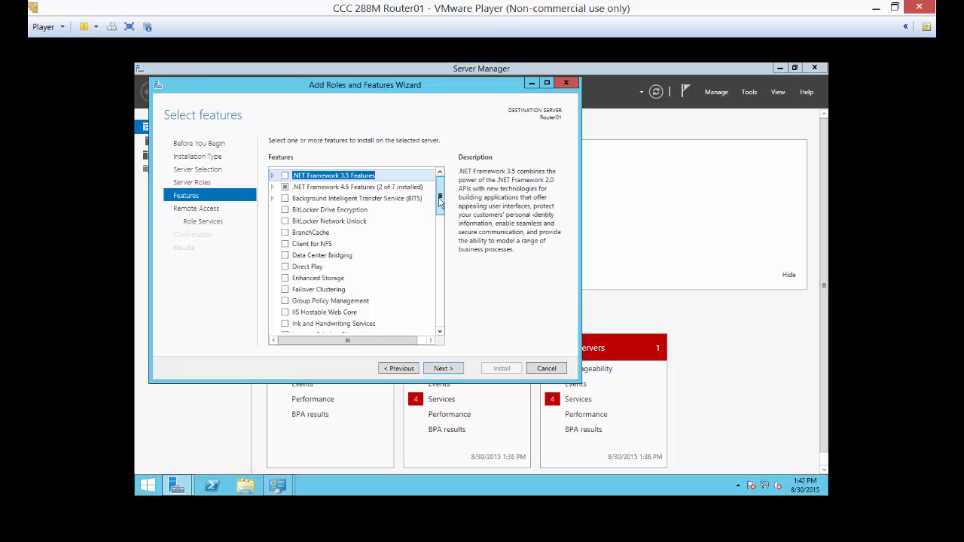
click(442, 368)
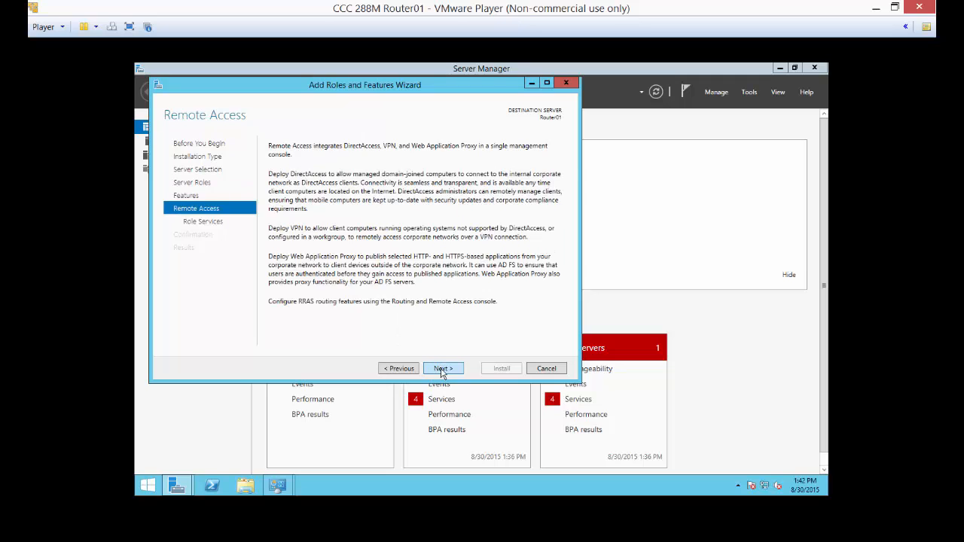
click(442, 370)
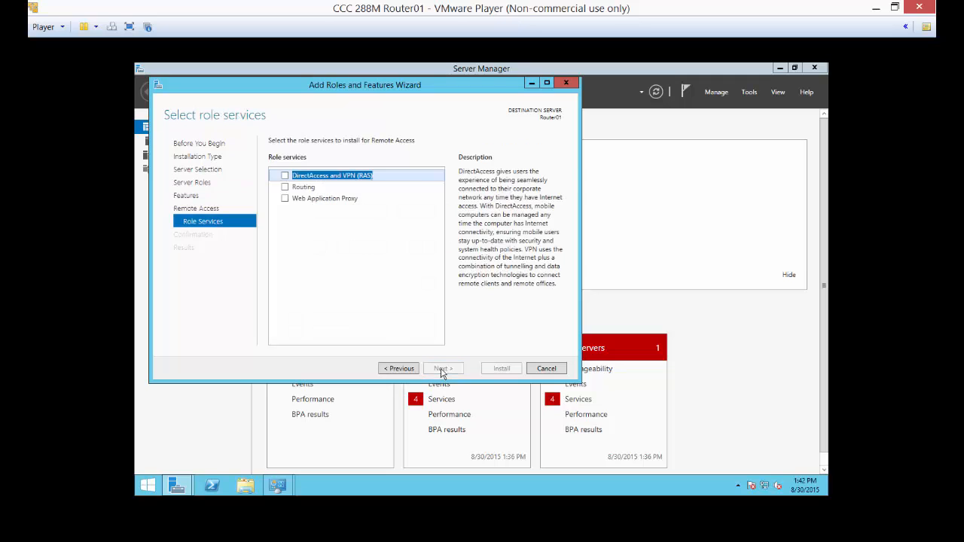
Select the Routing role service with its required features, keep the default Web Server services, install everything and close the wizard.
click(284, 188)
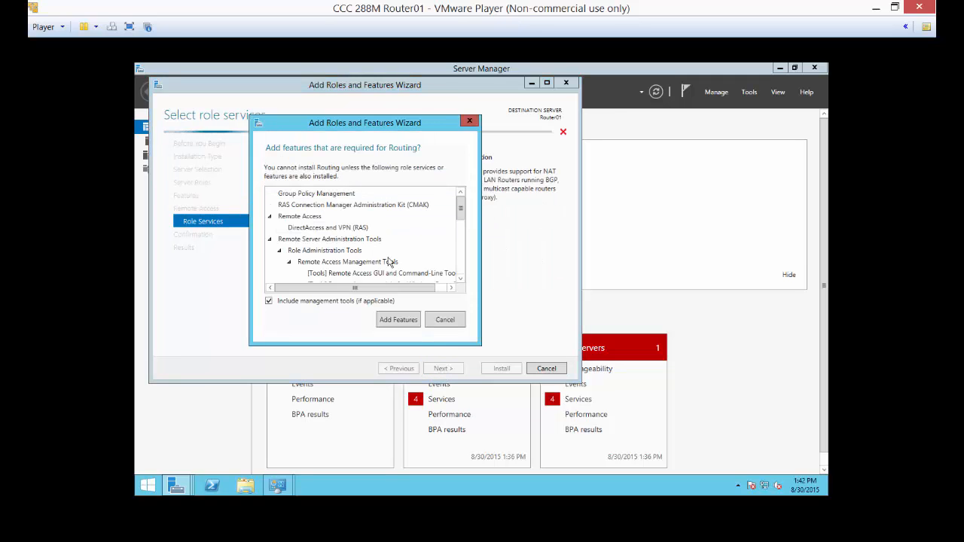
click(397, 320)
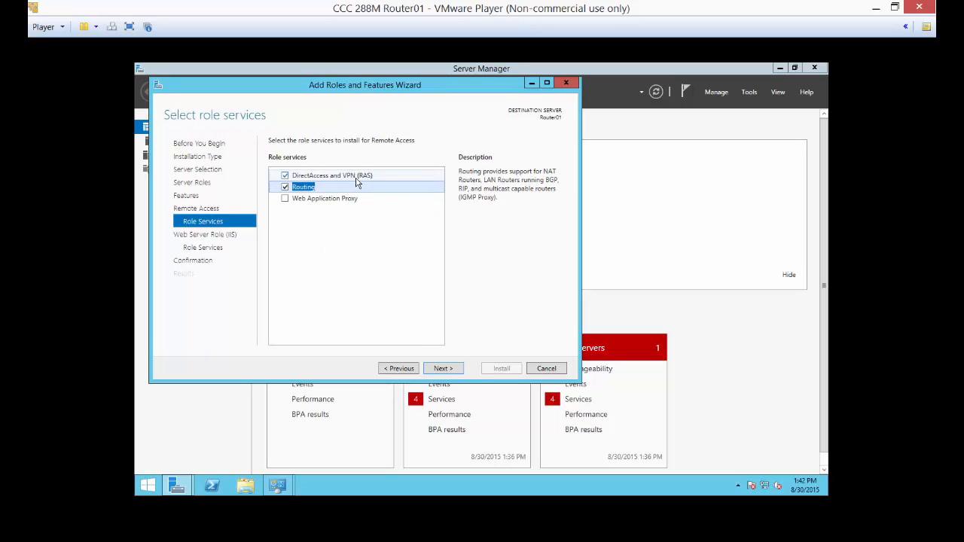
click(442, 368)
click(442, 368)
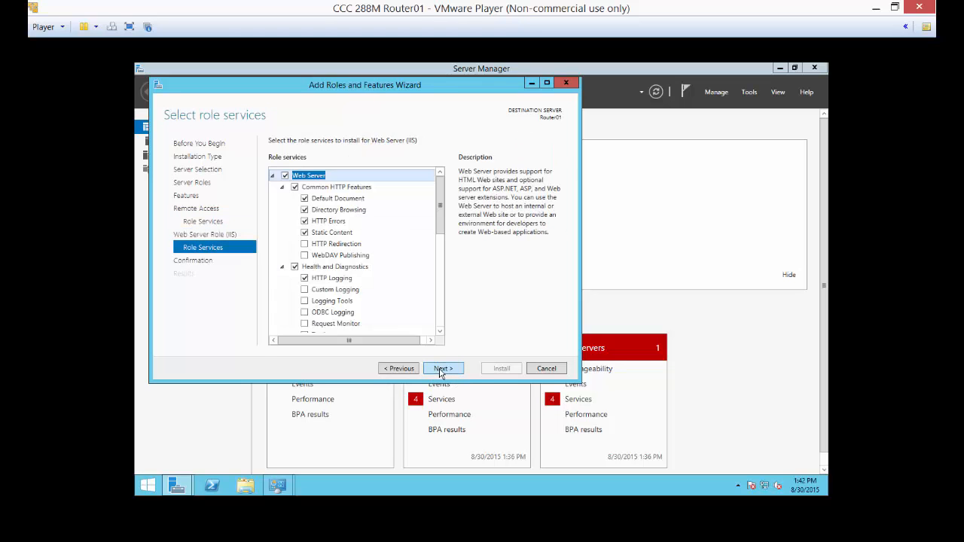
click(442, 369)
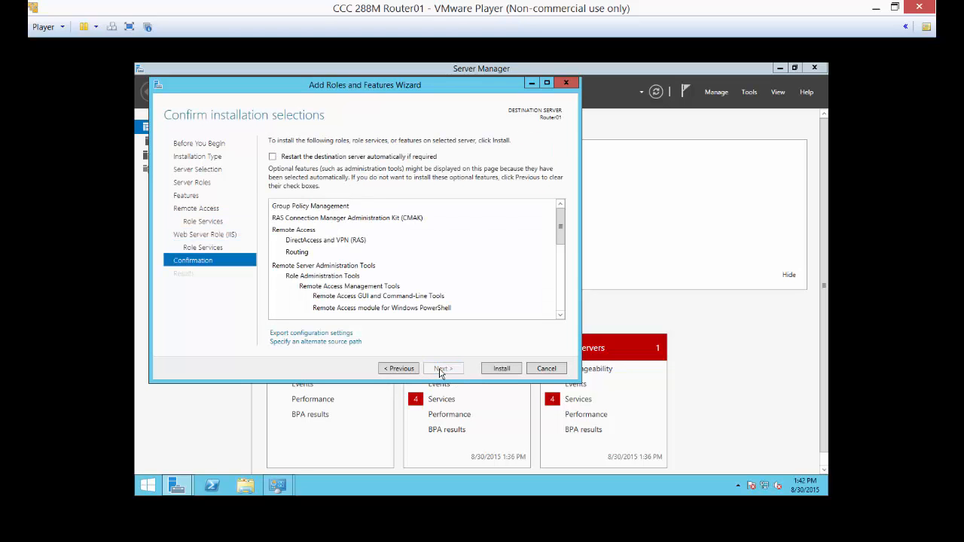
click(497, 370)
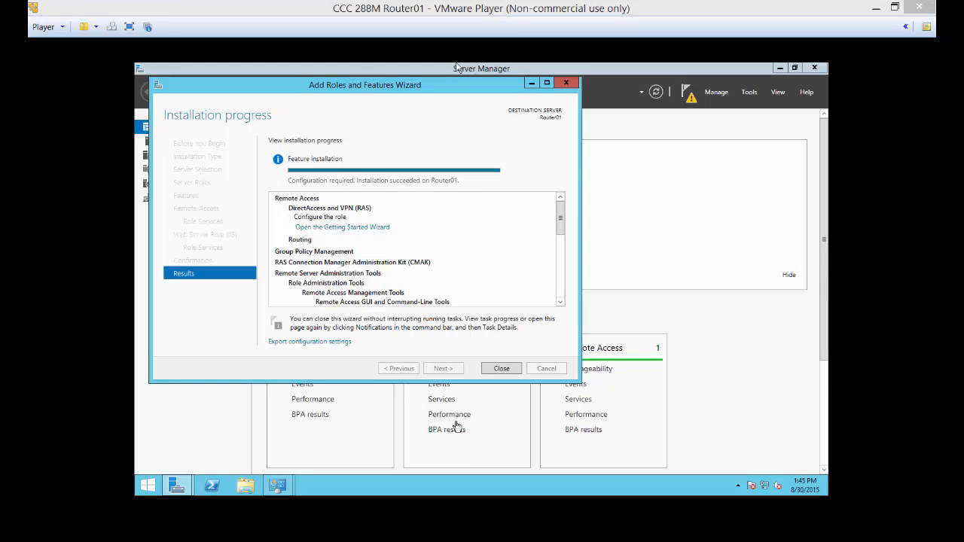
click(501, 368)
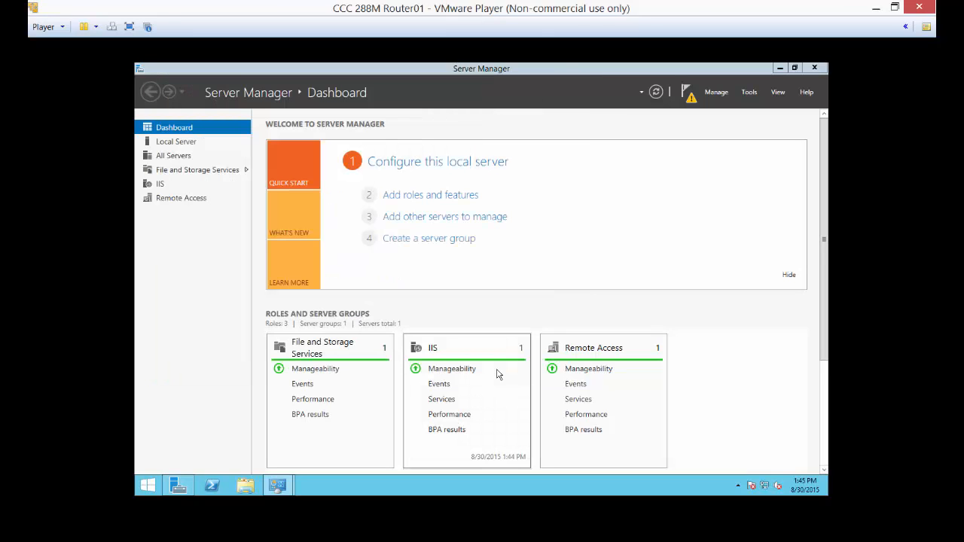
Open the Routing and Remote Access console and start the server setup wizard for ROUTER01 (local).
click(749, 93)
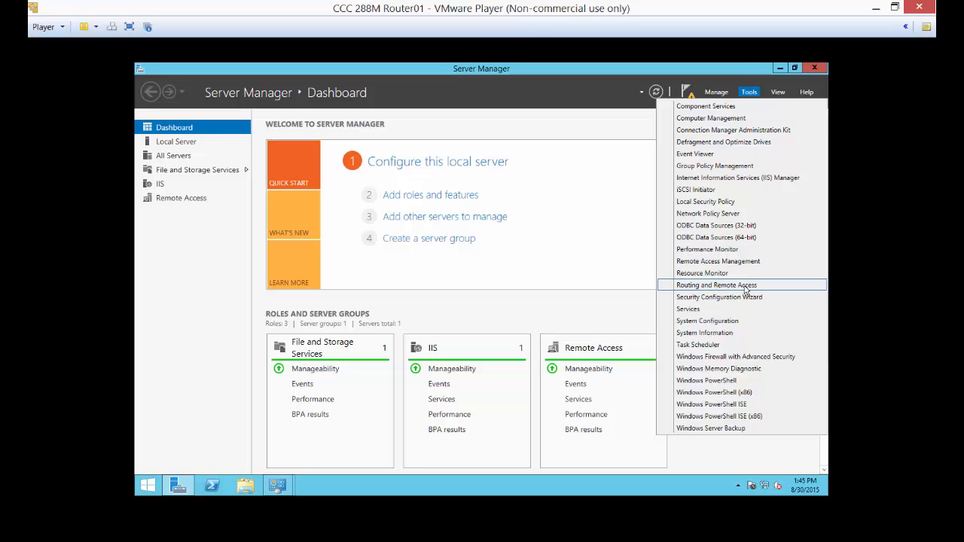
click(746, 288)
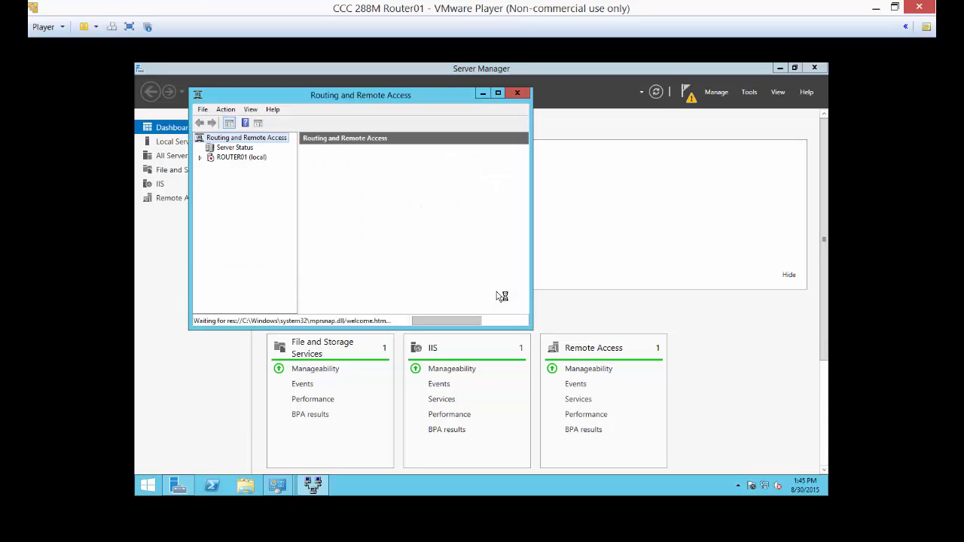
click(235, 159)
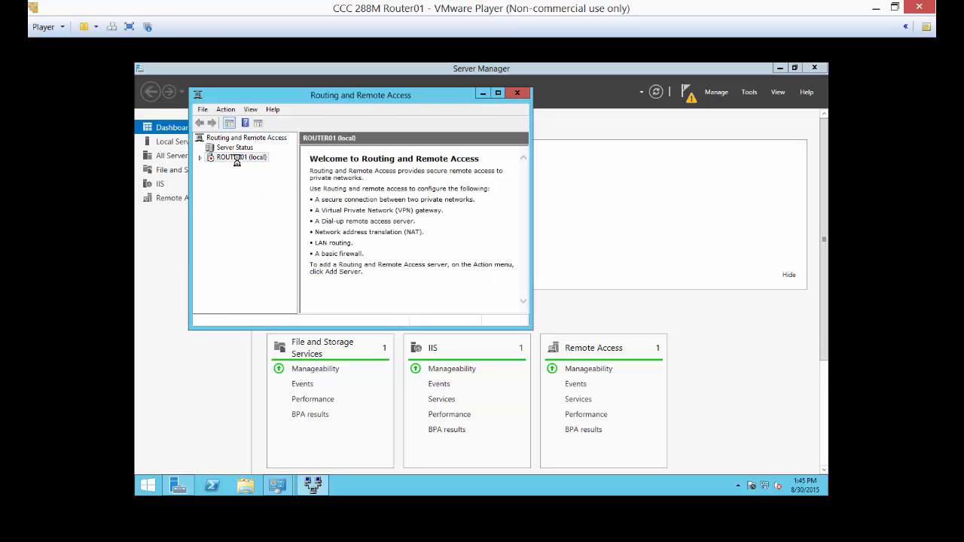
right_click(239, 164)
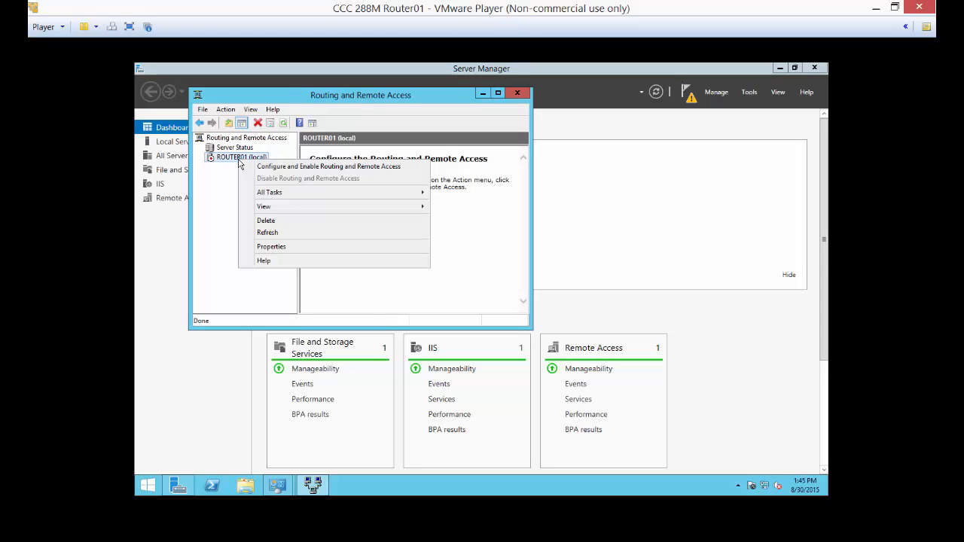
click(252, 170)
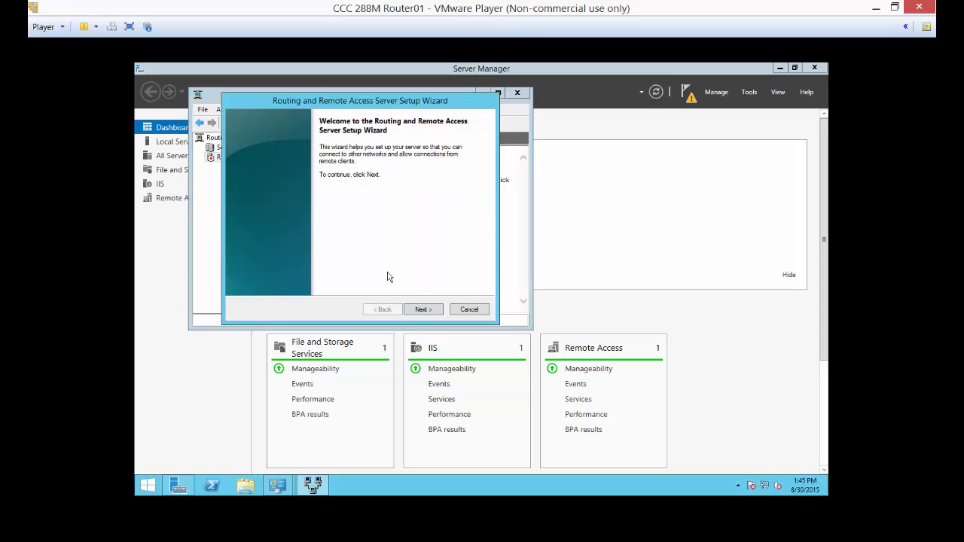
click(428, 309)
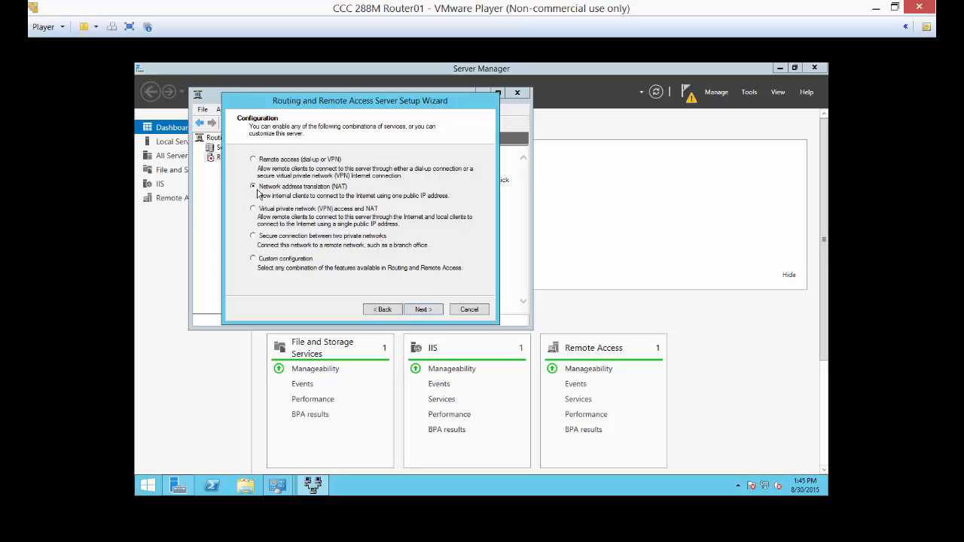
Configure network address translation (NAT) with WAN as the public Internet interface, complete the setup and minimise the console.
click(422, 310)
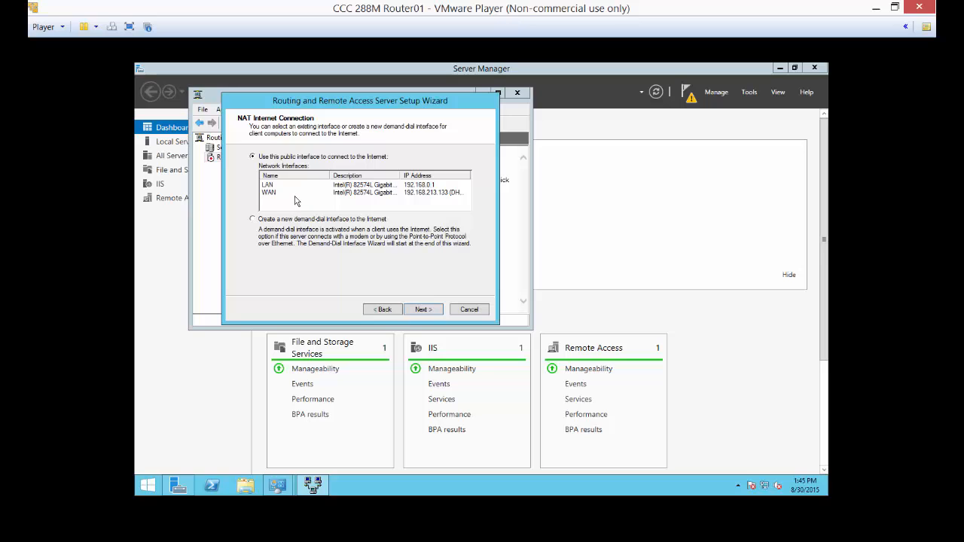
click(267, 194)
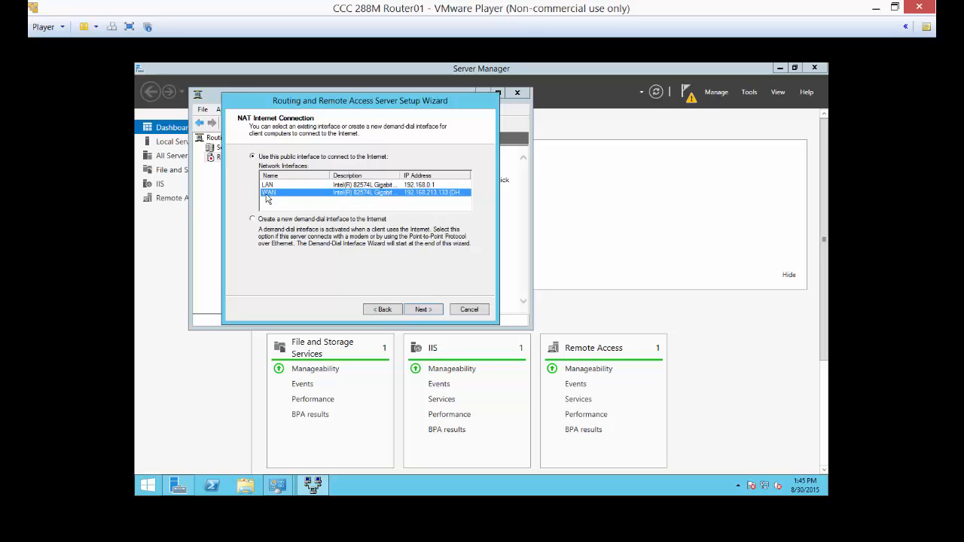
click(423, 310)
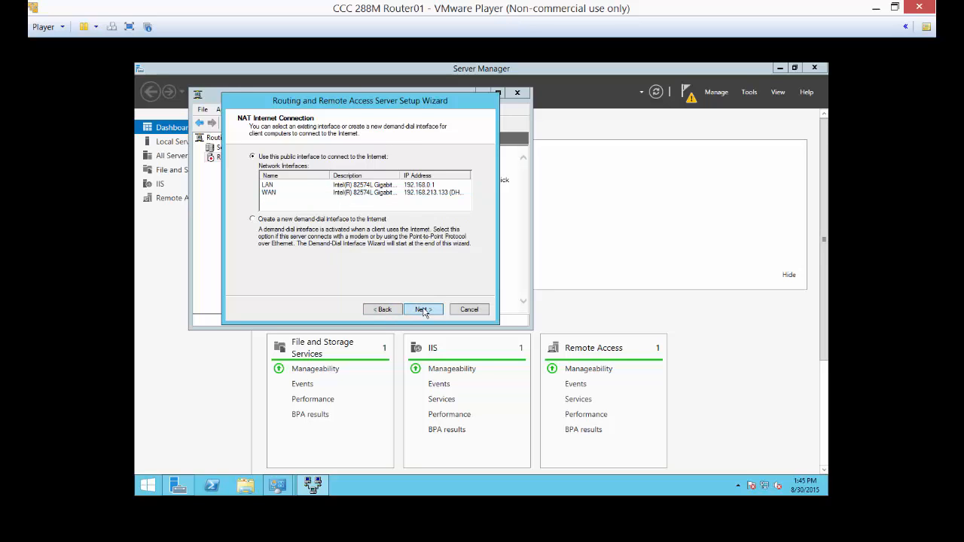
click(423, 310)
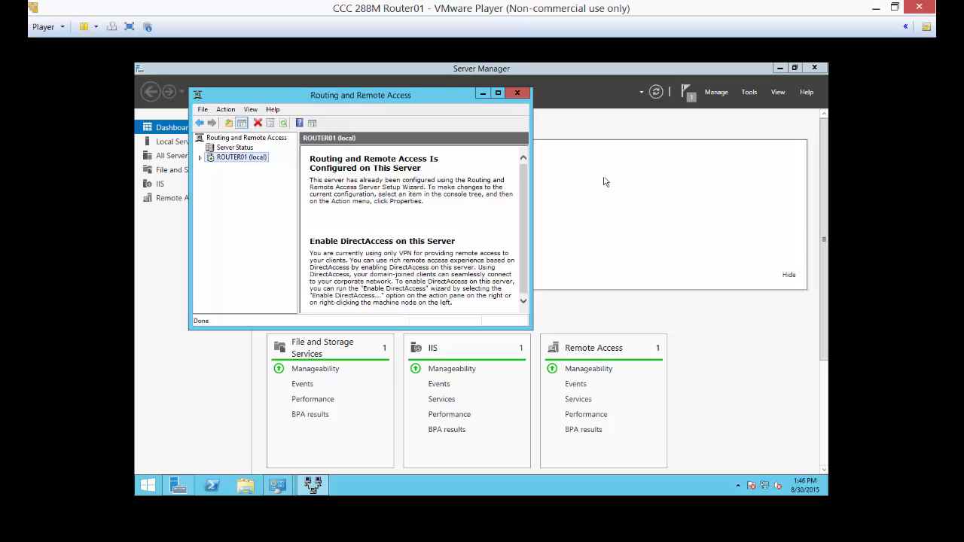
click(483, 94)
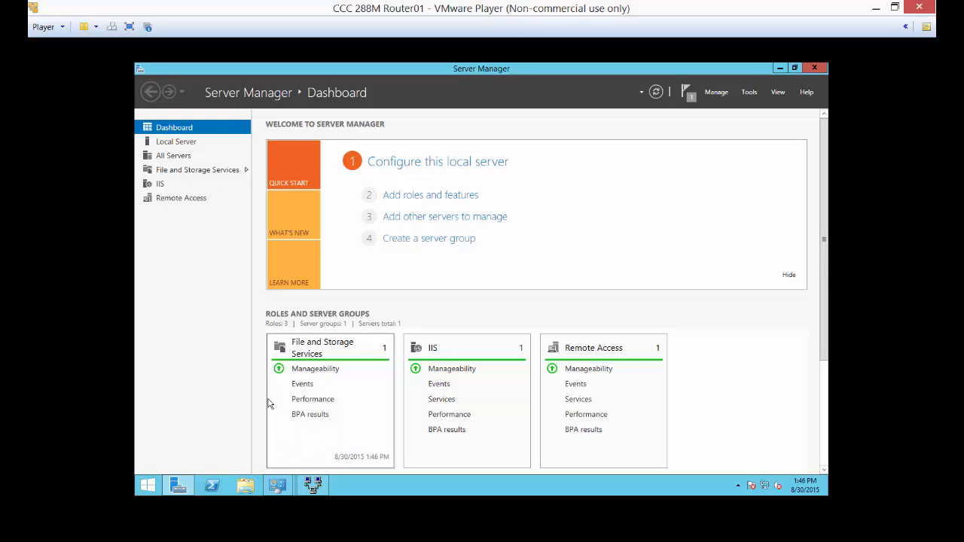
Switch to the DC01 virtual machine, open Windows PowerShell and run ipconfig to check its network configuration.
click(642, 541)
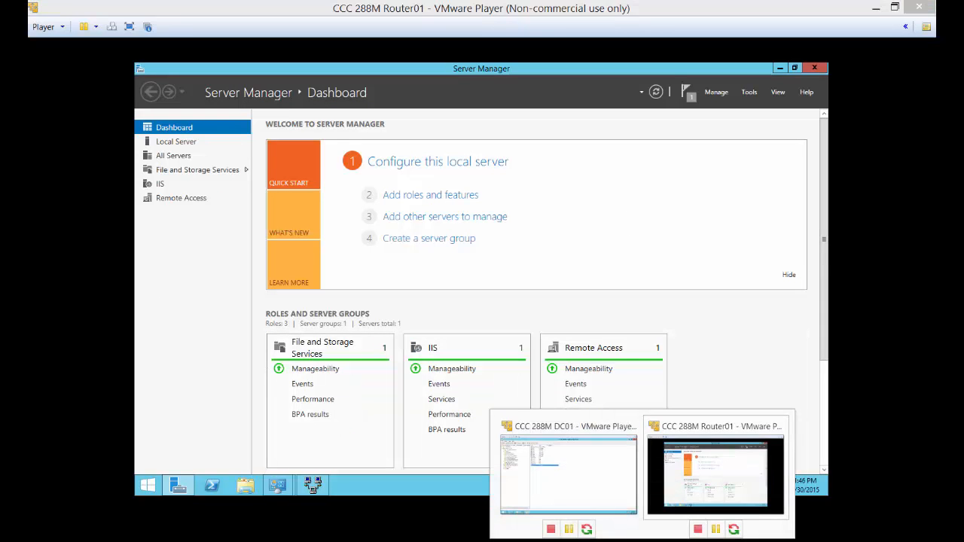
click(598, 490)
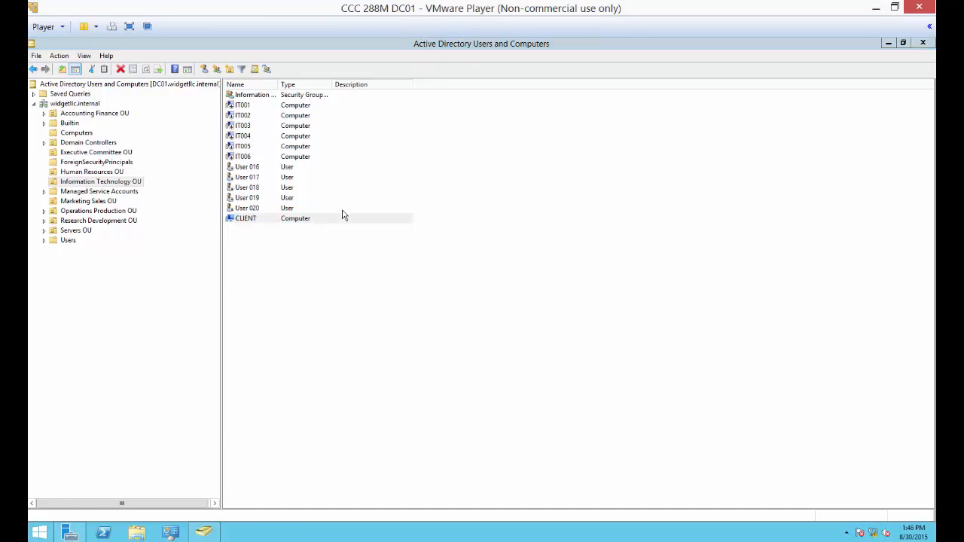
click(104, 532)
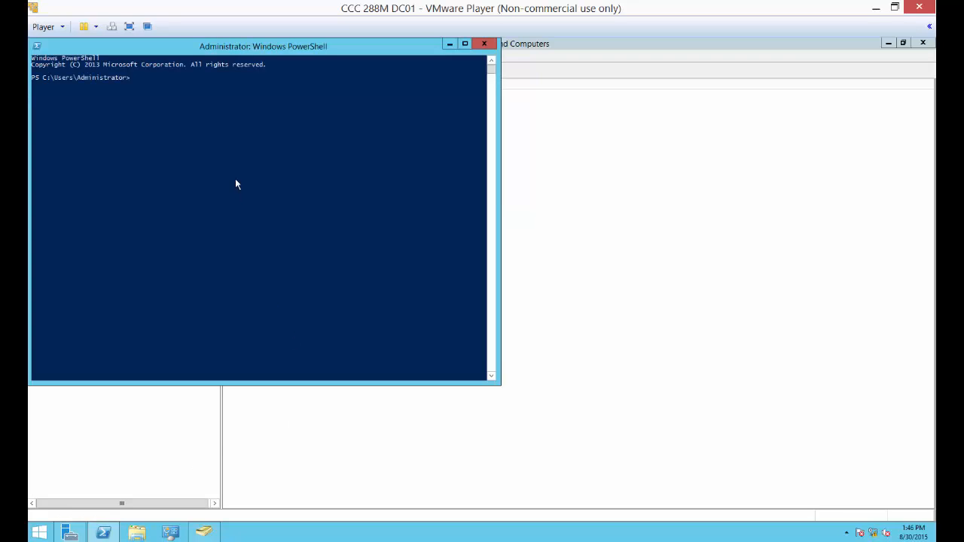
drag(282, 51, 529, 104)
click(510, 226)
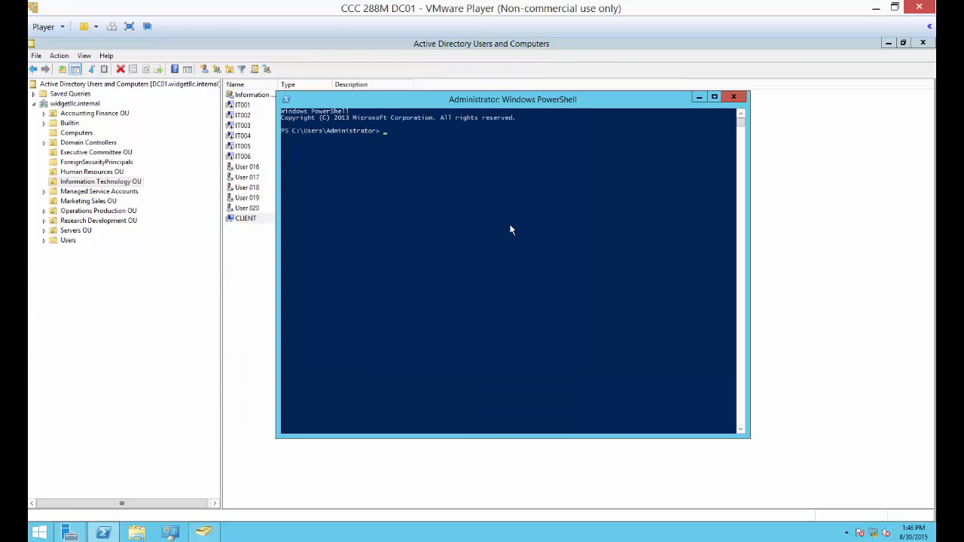
text(ipconfig)
key(Return)
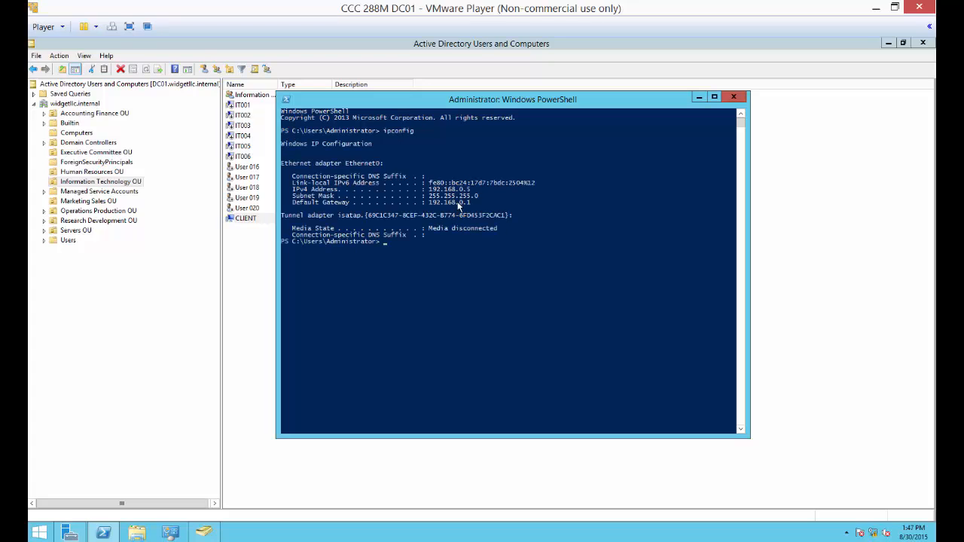
Ping 8.8.8.8 from DC01 to test Internet connectivity, and close PowerShell.
click(434, 257)
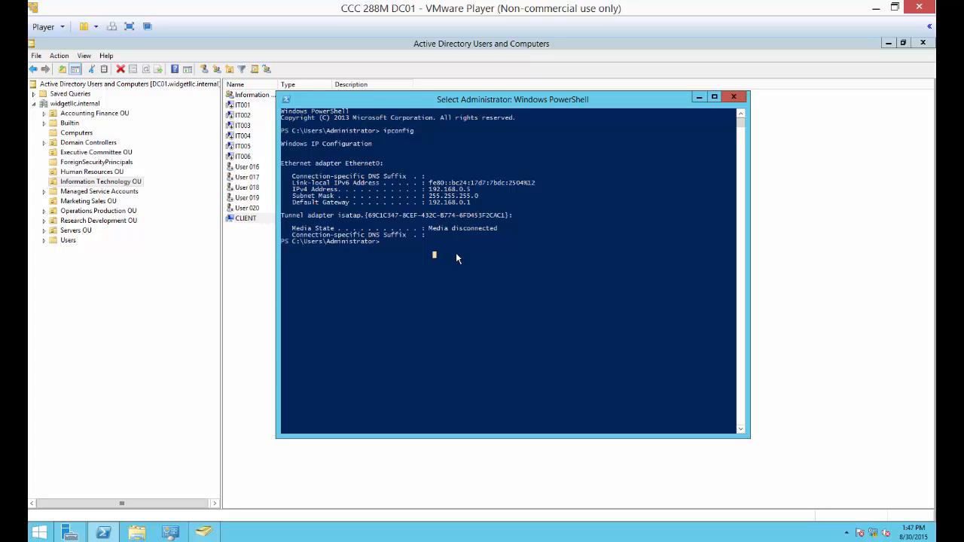
key(Escape)
text(ping 8.8.8.8)
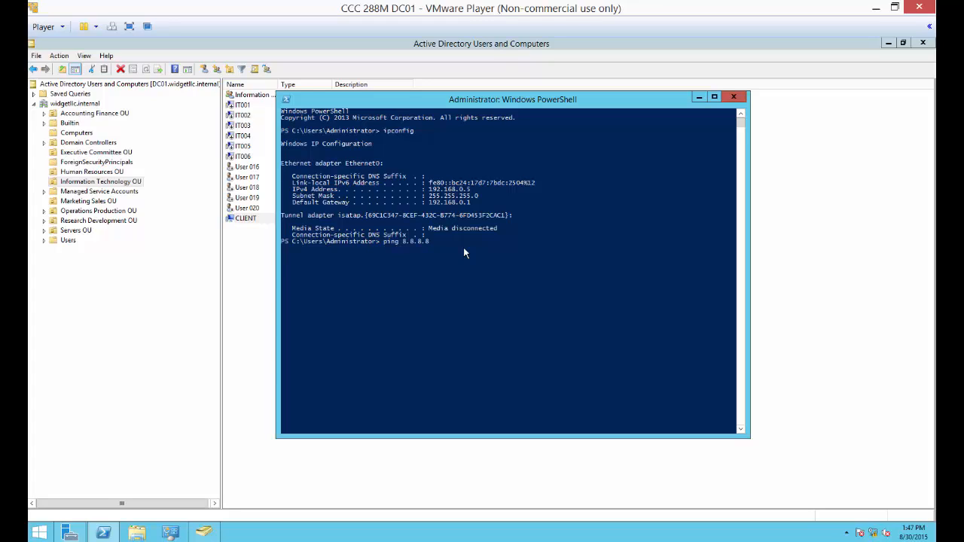
key(Return)
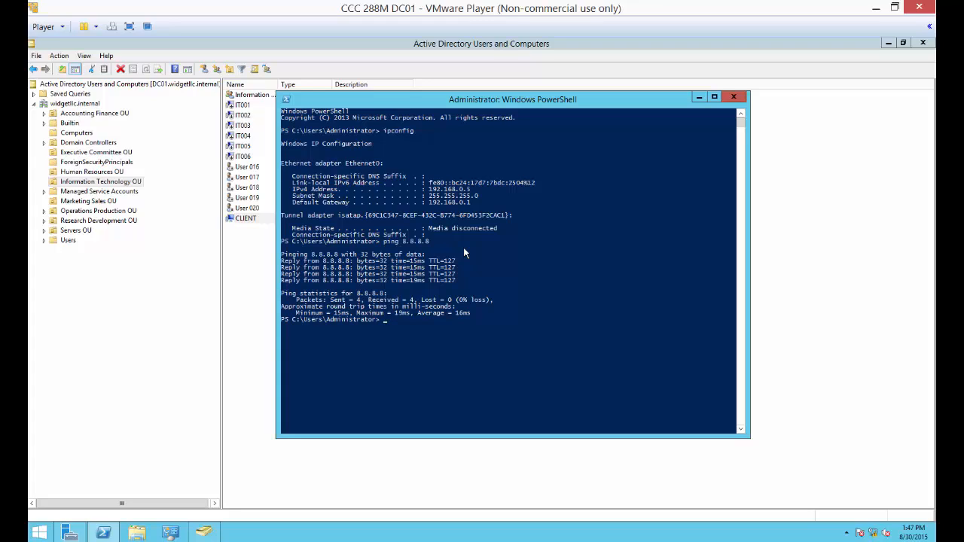
click(733, 98)
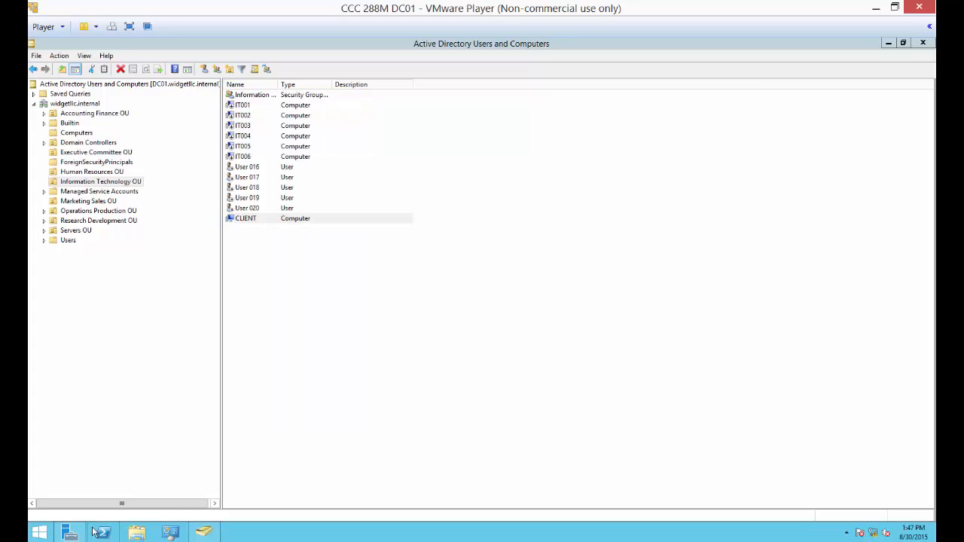
Open Internet Explorer on DC01 and browse to yahoo.com.
click(40, 533)
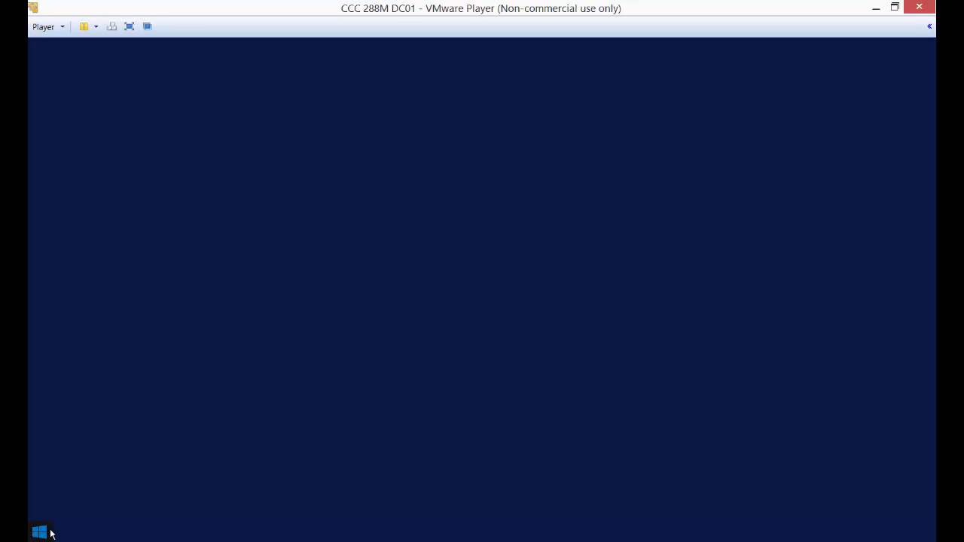
click(204, 303)
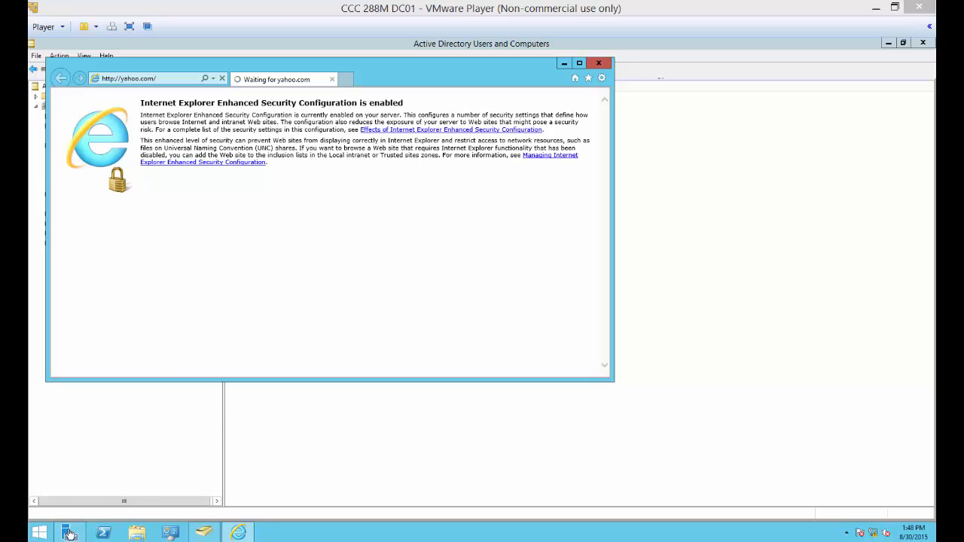
Open the DNS console from Server Manager and expand DC01 down to its Forward Lookup Zones.
click(68, 533)
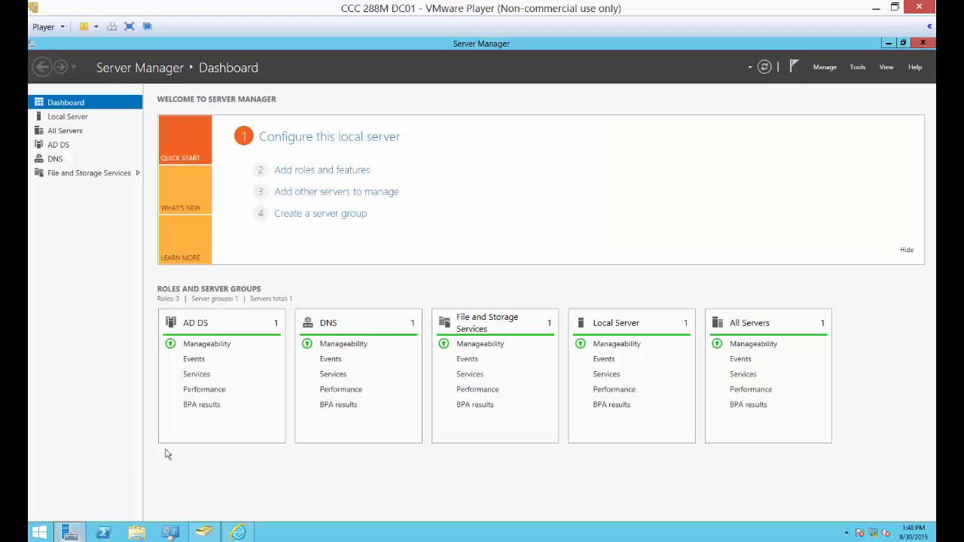
click(858, 67)
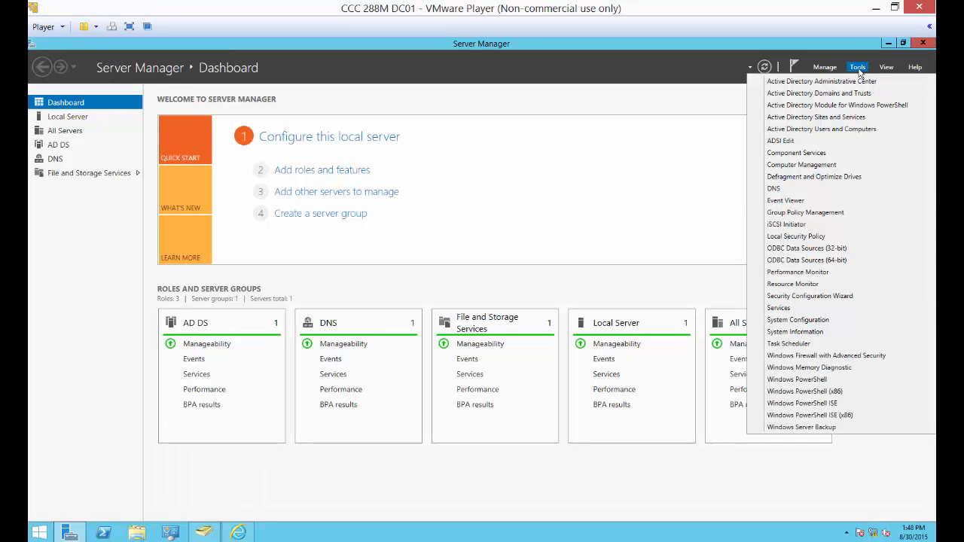
click(796, 188)
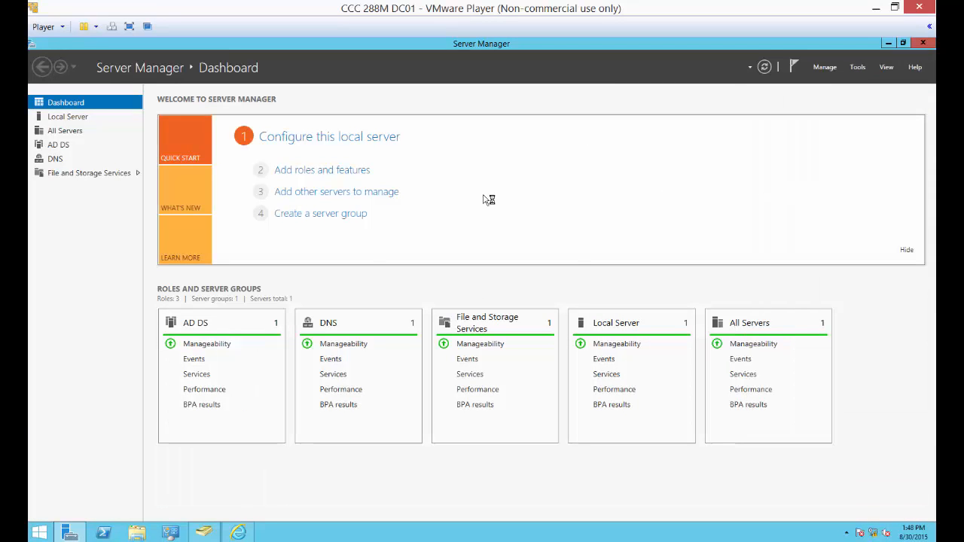
click(64, 124)
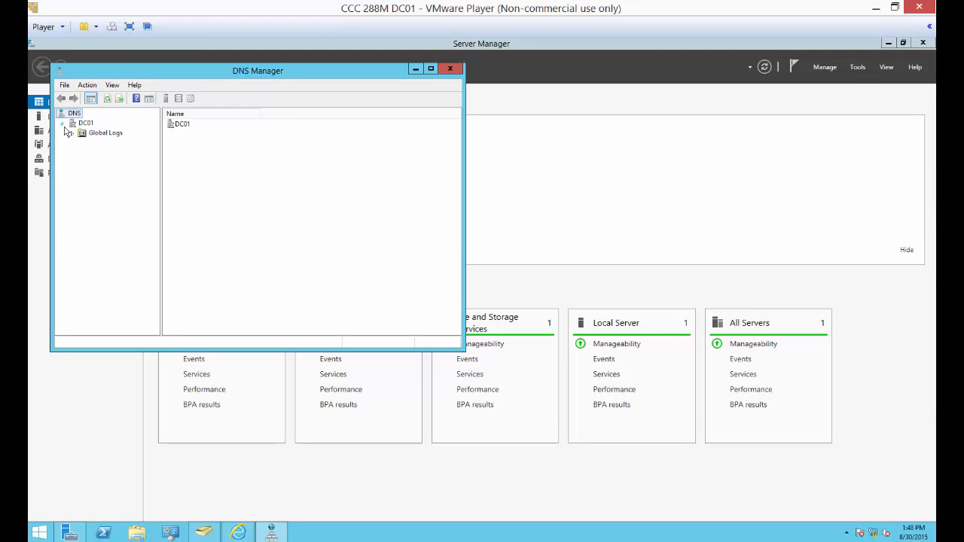
click(110, 144)
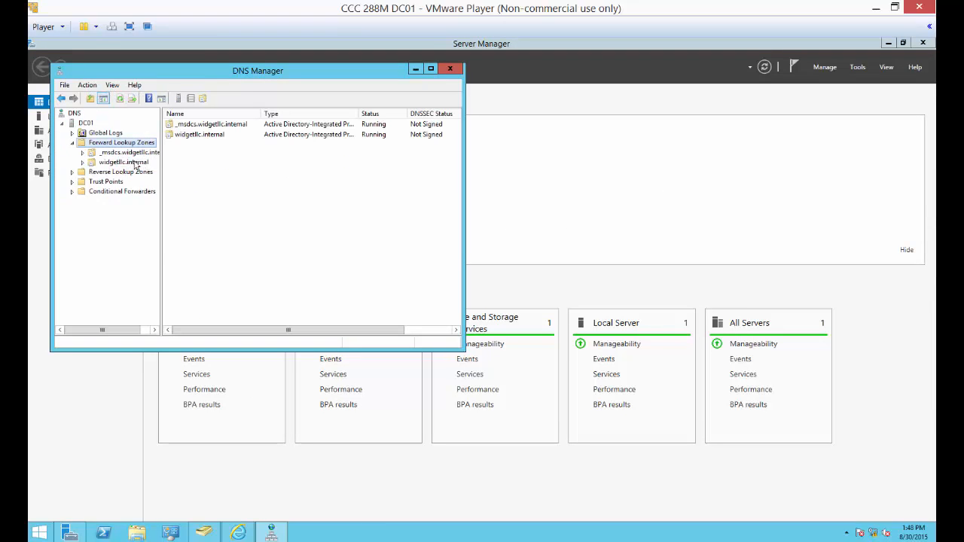
Open the forwarders list in DC01's DNS server properties and delete the 192.168.0.1 forwarder.
click(86, 123)
right_click(86, 124)
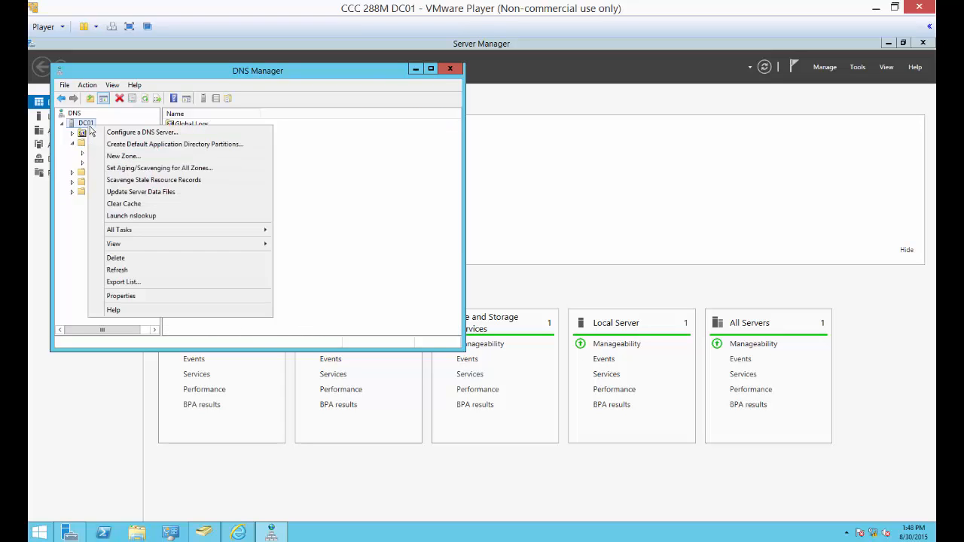
click(124, 295)
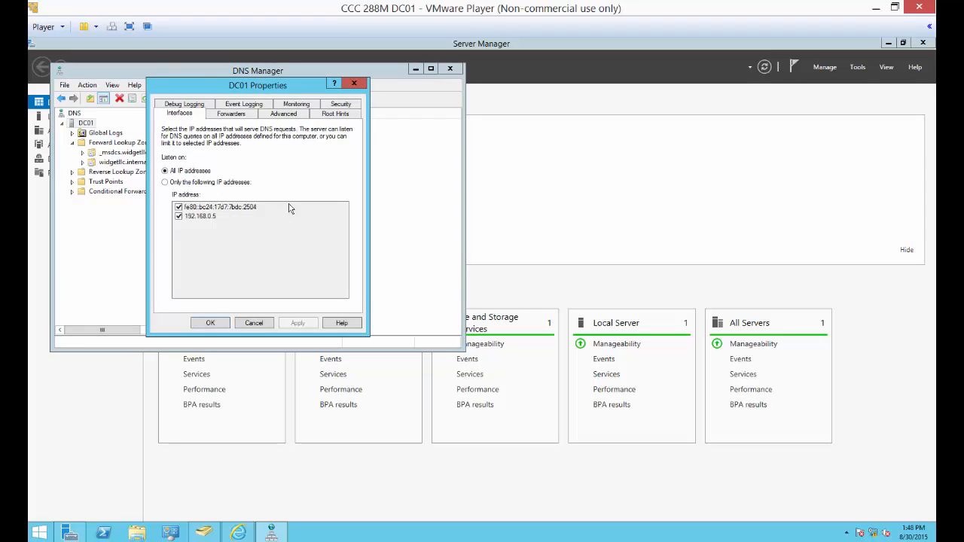
click(231, 114)
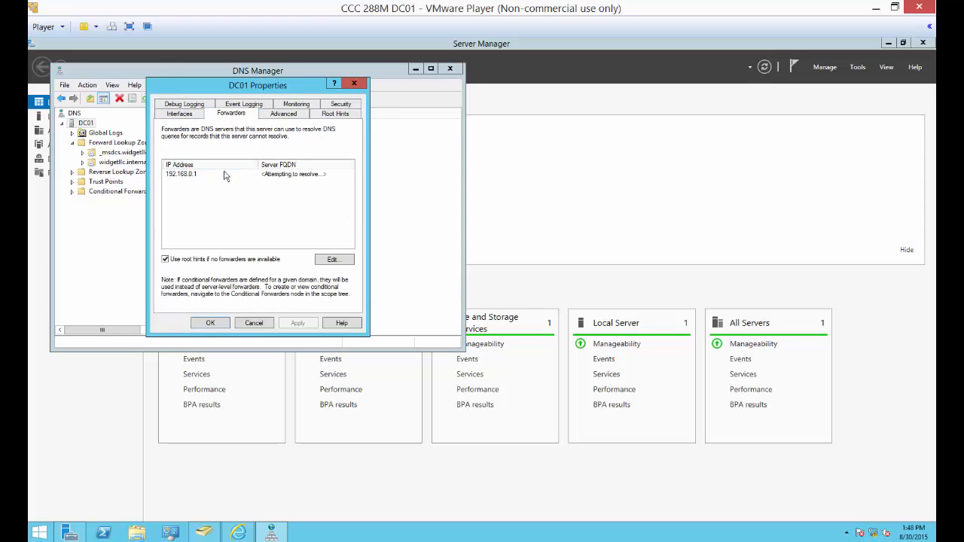
click(183, 177)
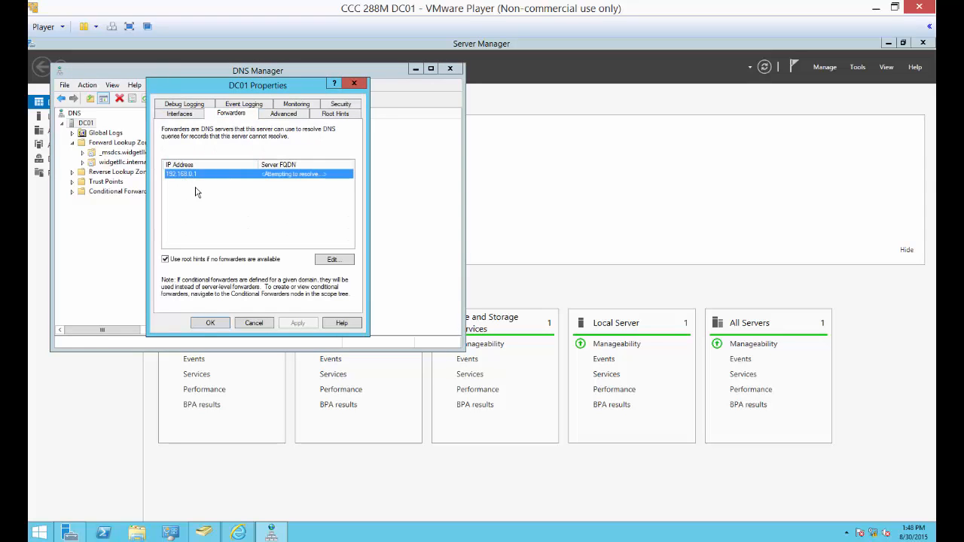
click(328, 263)
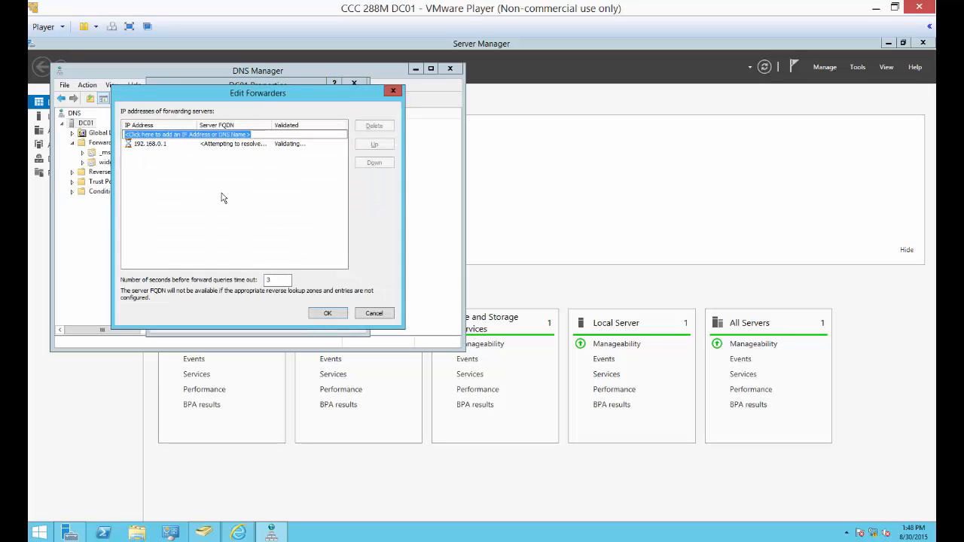
click(174, 143)
click(174, 143)
click(366, 126)
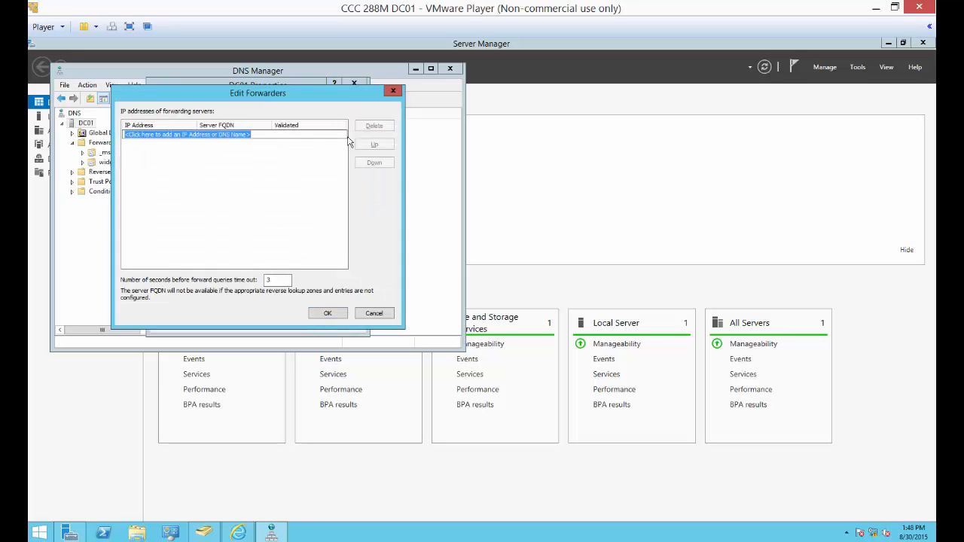
Add 8.8.8.8 as DC01's DNS forwarder, save the server properties and minimise DNS Manager.
text(8.8.8.8)
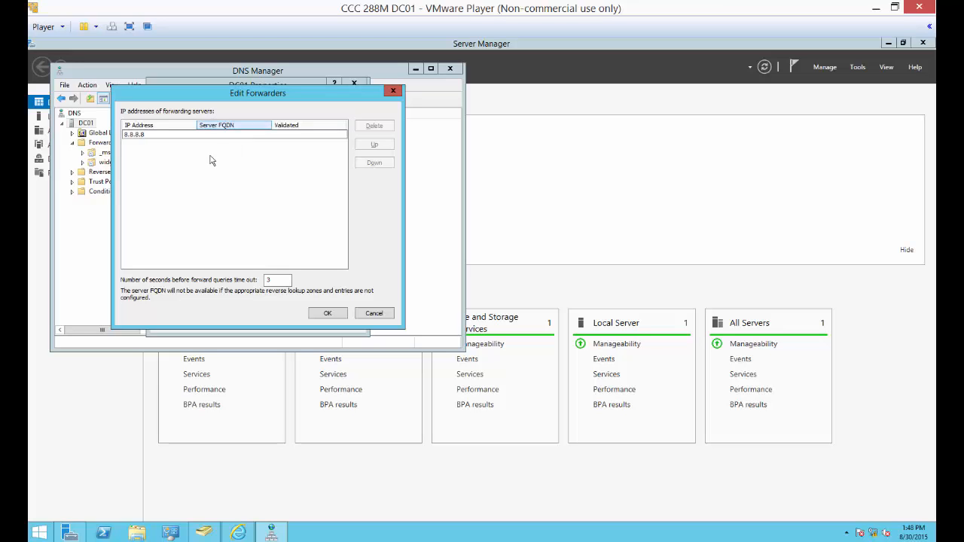
key(Return)
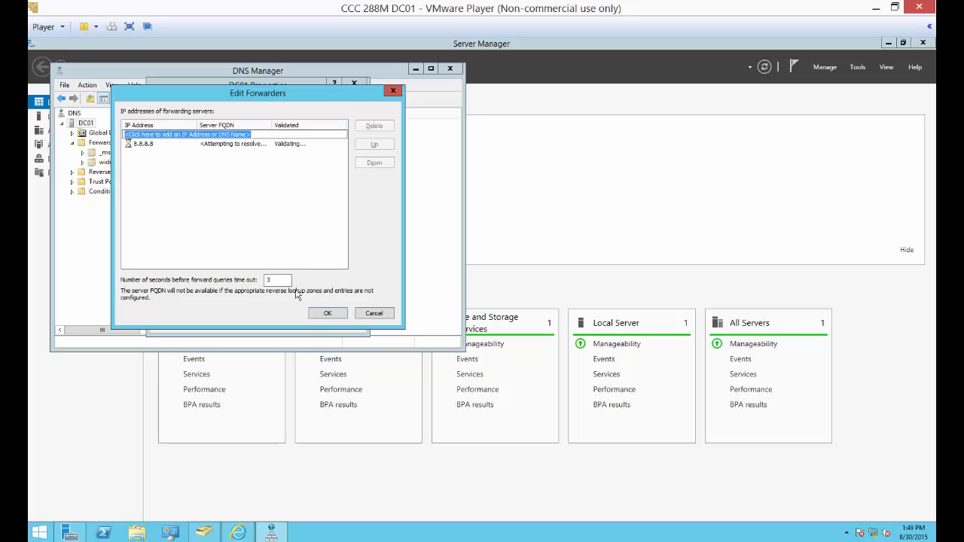
click(330, 313)
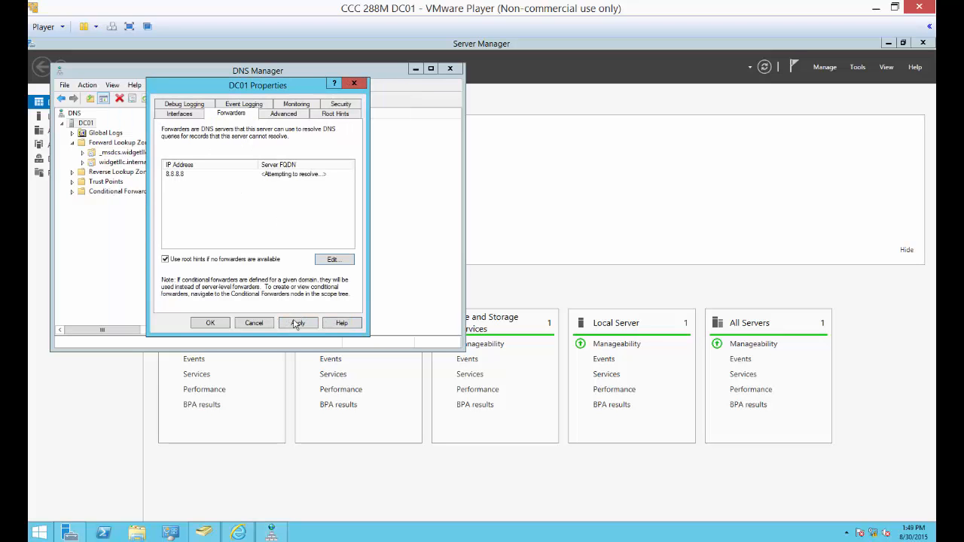
click(211, 323)
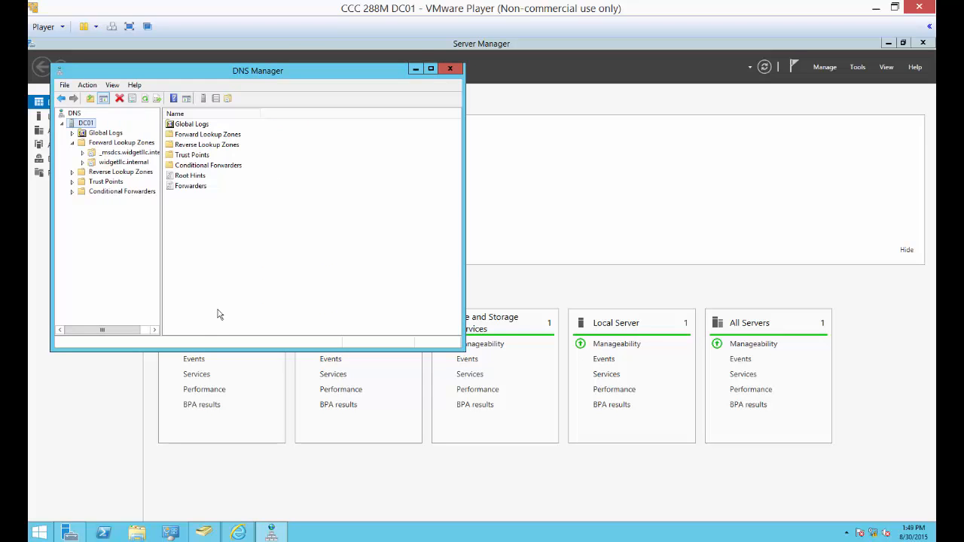
click(414, 71)
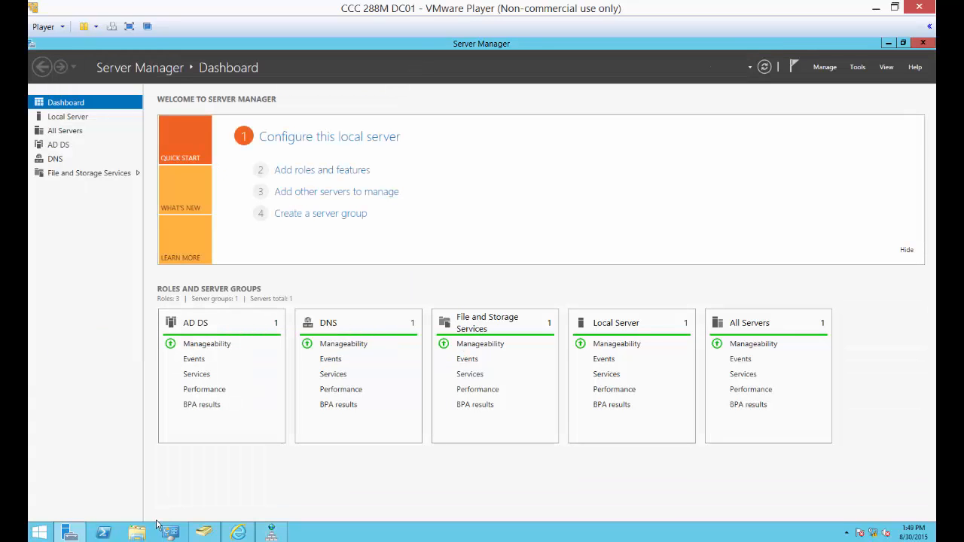
click(238, 533)
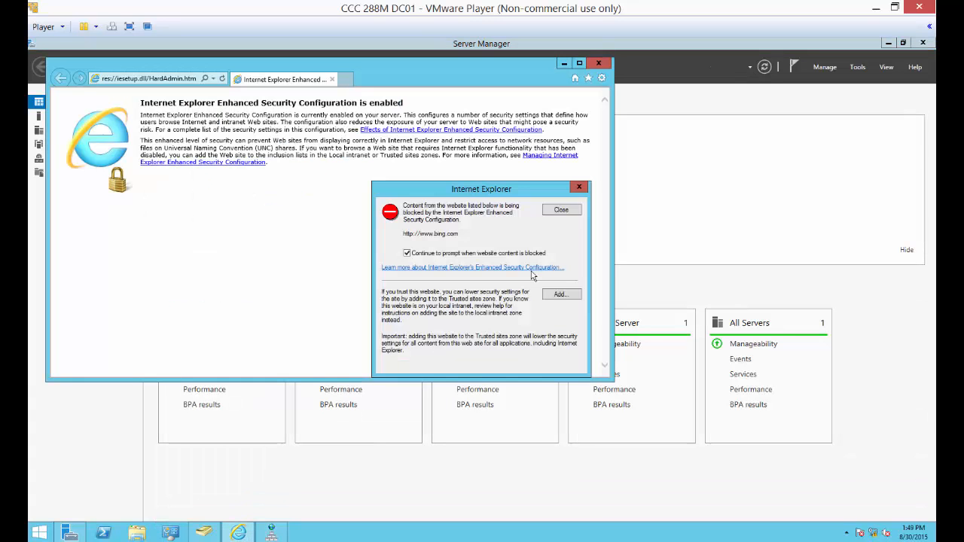
click(560, 294)
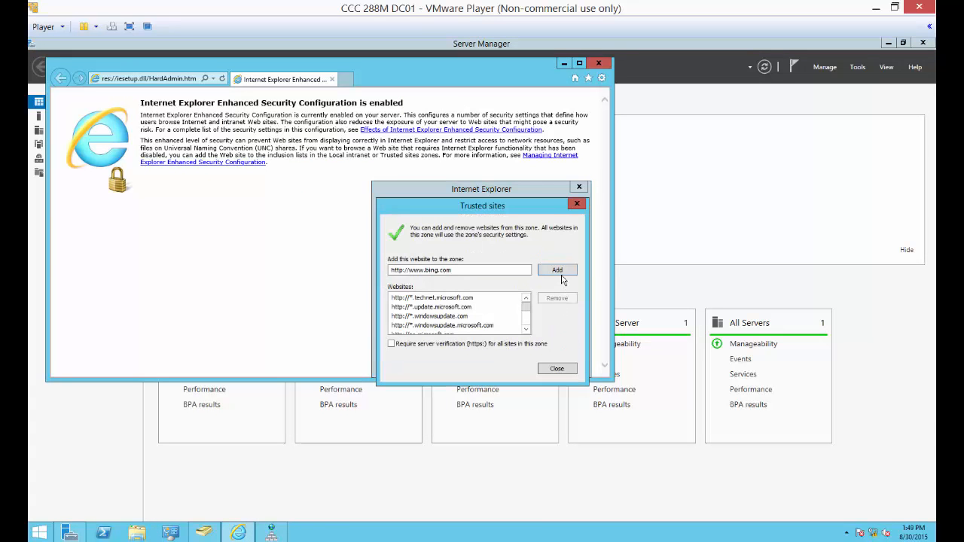
click(559, 271)
click(556, 369)
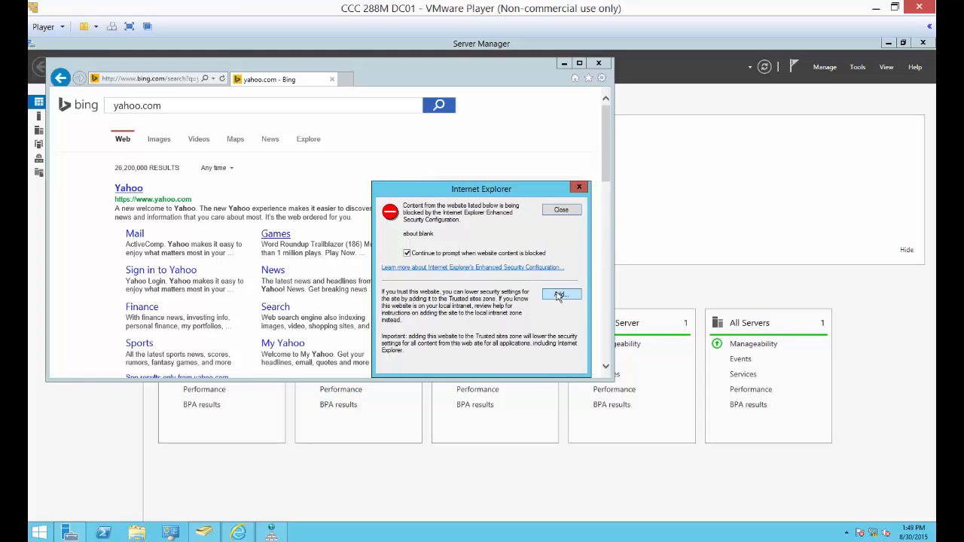
click(560, 295)
click(557, 270)
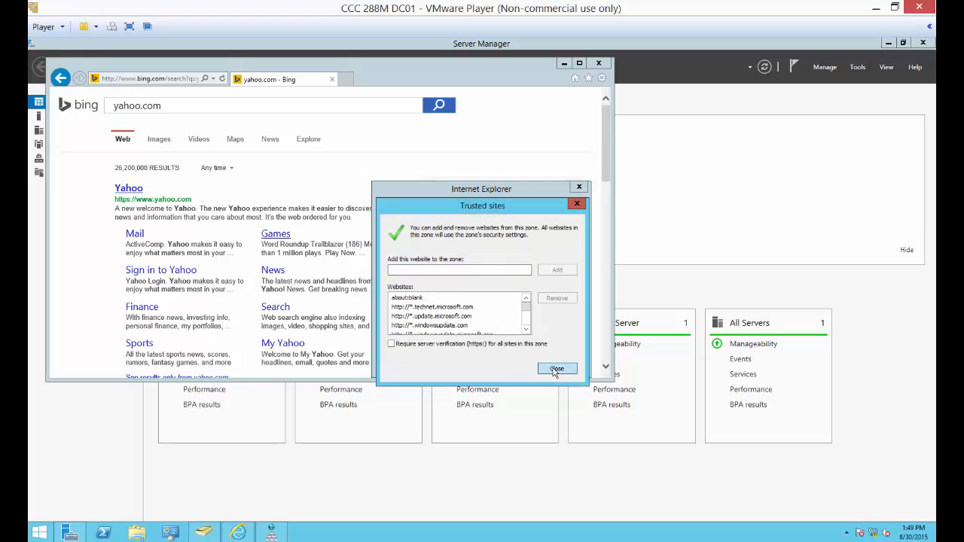
click(556, 368)
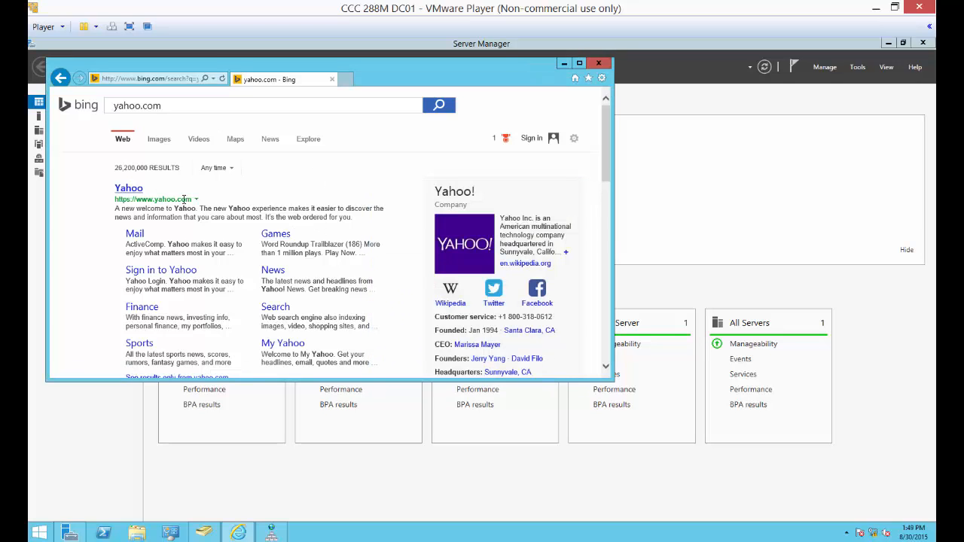
Open the Yahoo result from the Bing search page and accept the security alerts.
click(134, 189)
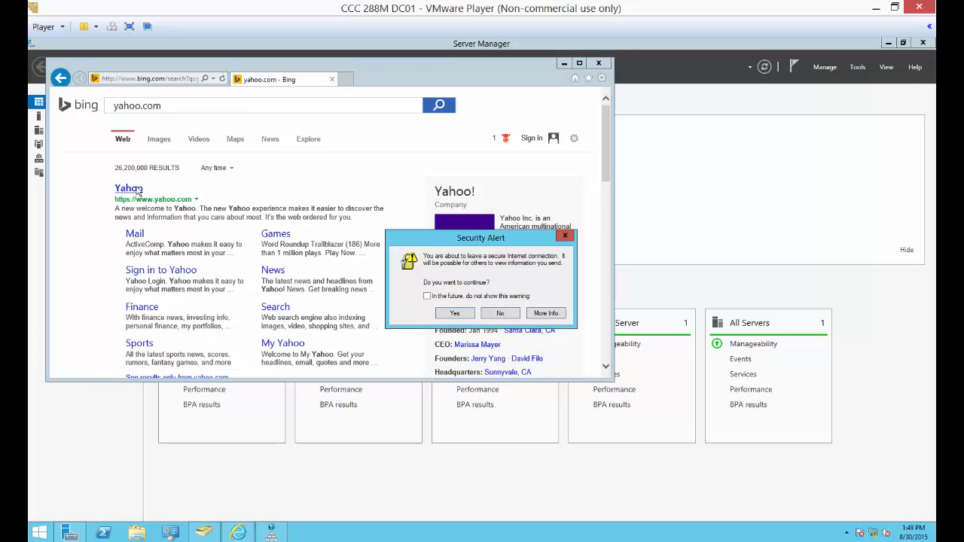
click(451, 313)
click(137, 190)
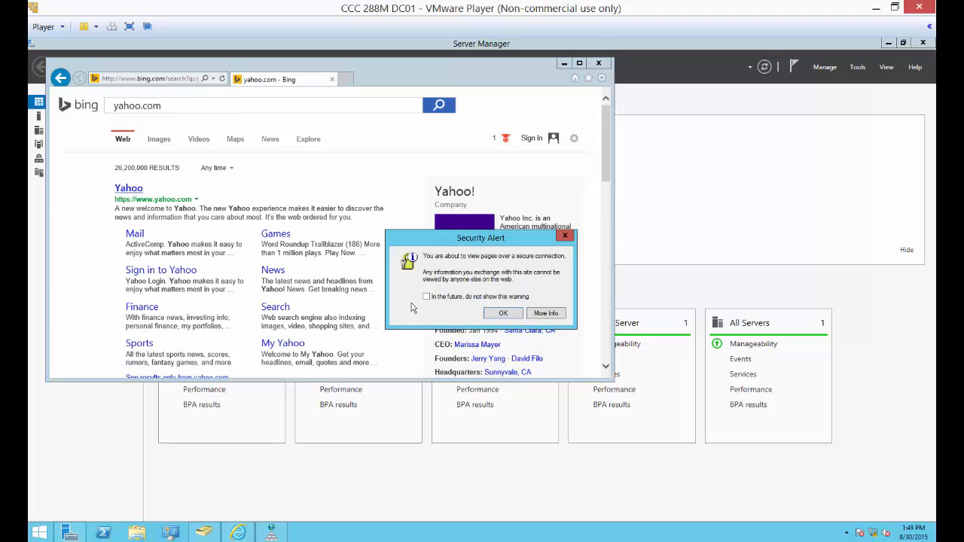
click(500, 313)
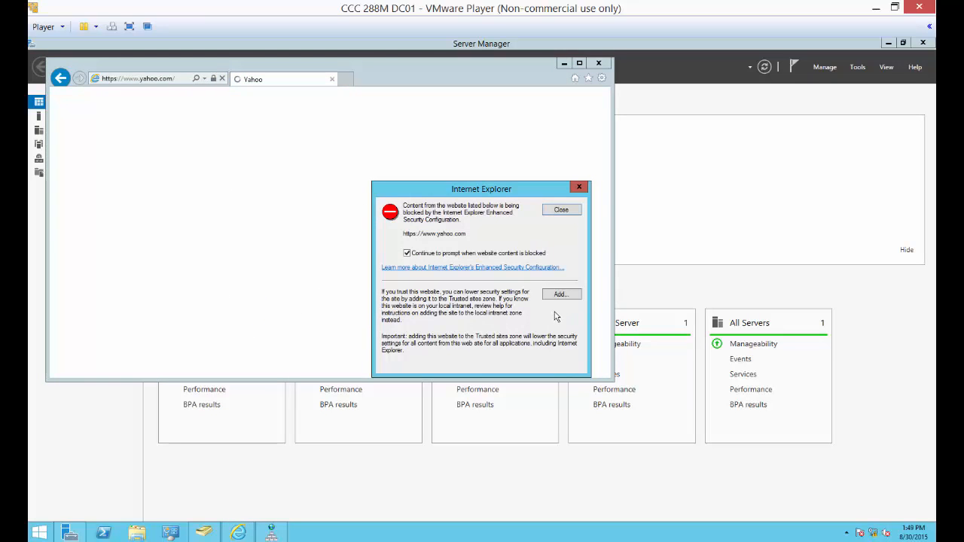
click(560, 295)
click(564, 273)
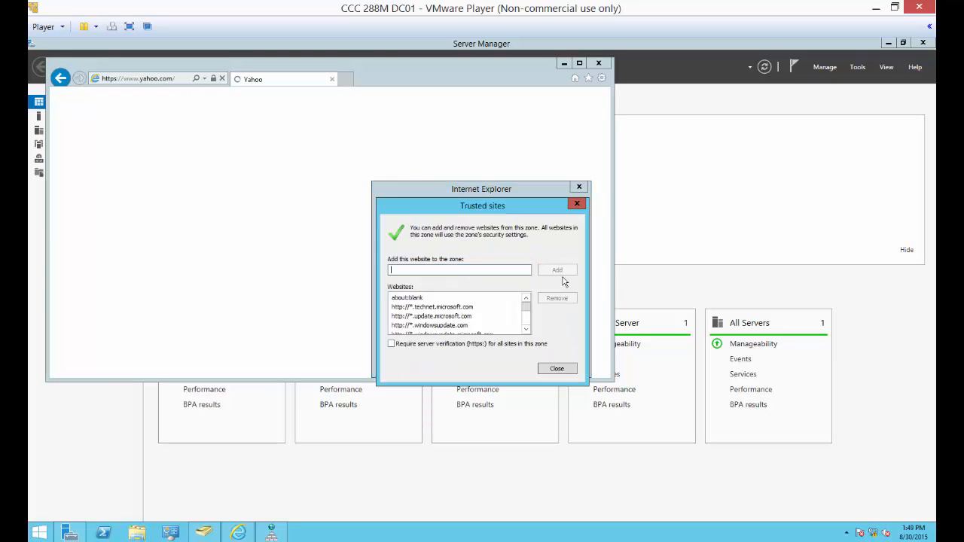
click(555, 369)
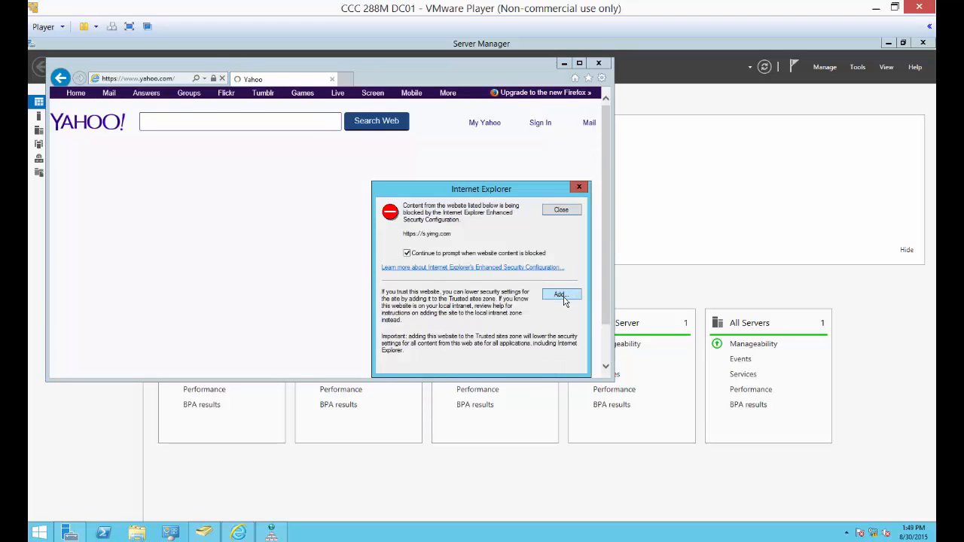
click(564, 296)
click(556, 273)
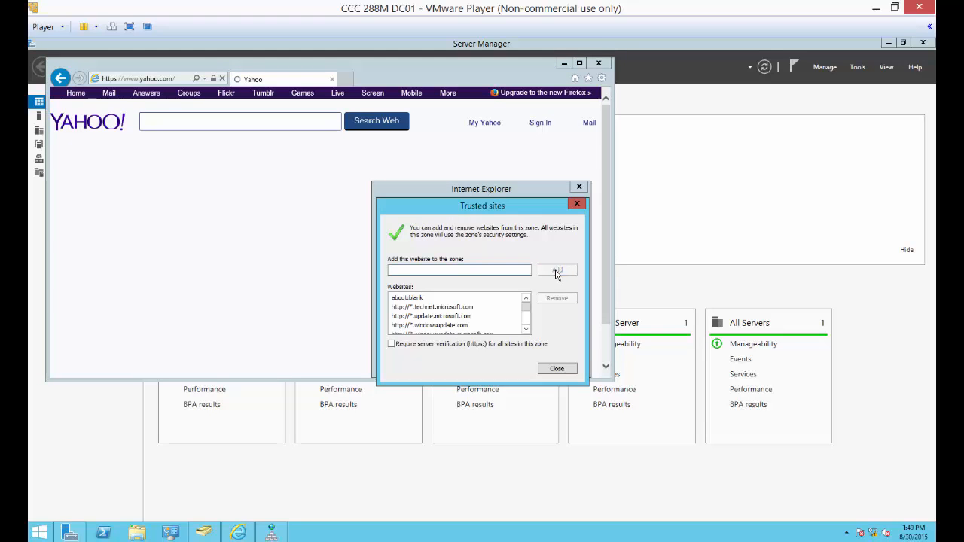
click(556, 368)
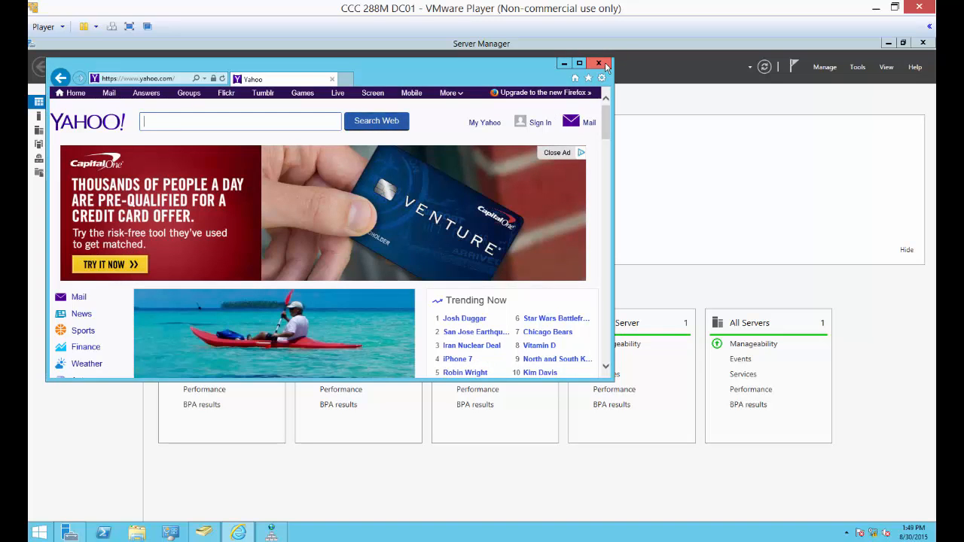
click(606, 65)
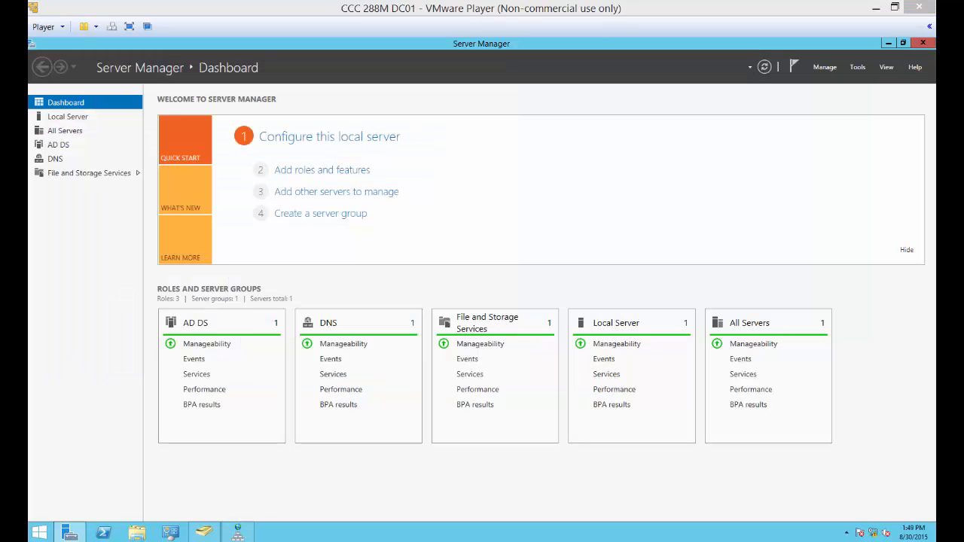
Switch to the lab instructions PDF in Chrome and review the CLIENT connectivity test, Router01 domain join and diagnostic report sections.
click(179, 540)
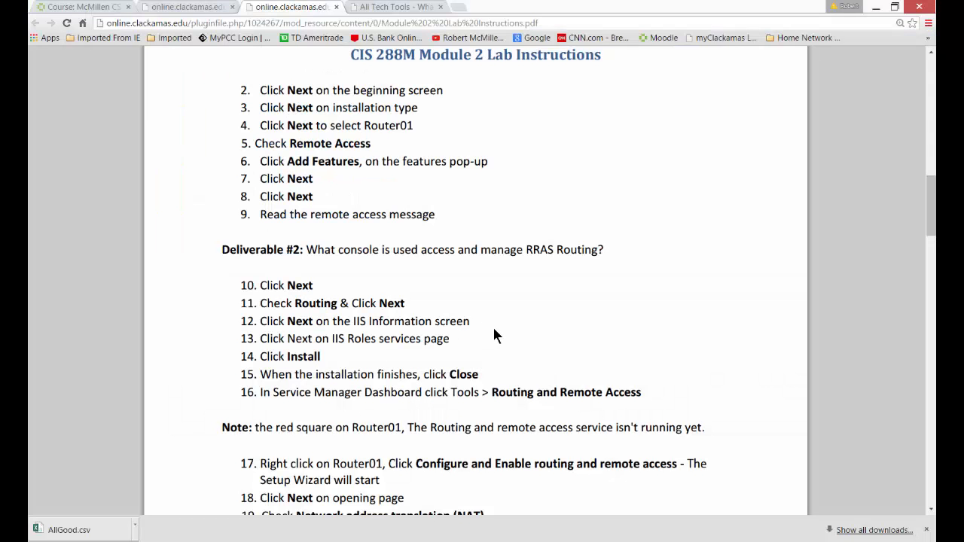
scroll(494, 335, down, 1)
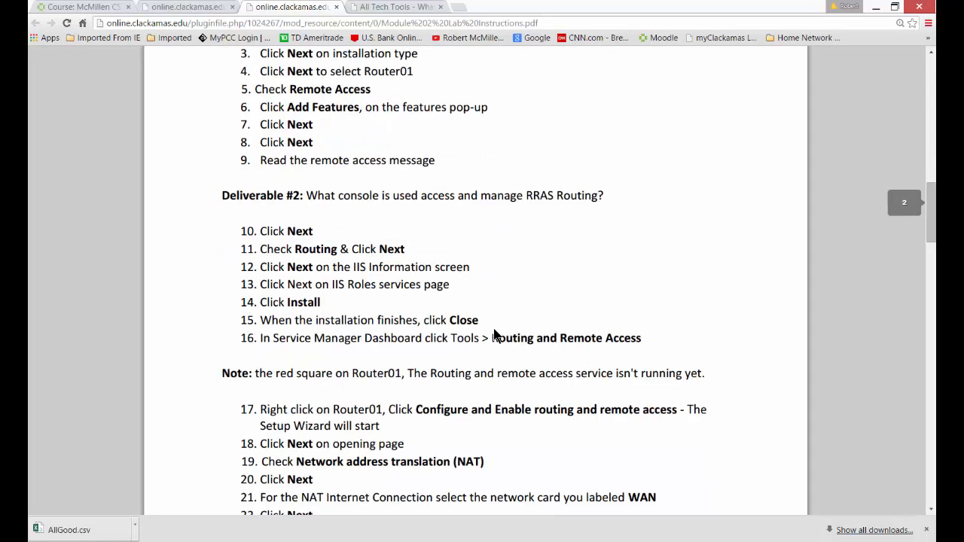
scroll(456, 224, down, 10)
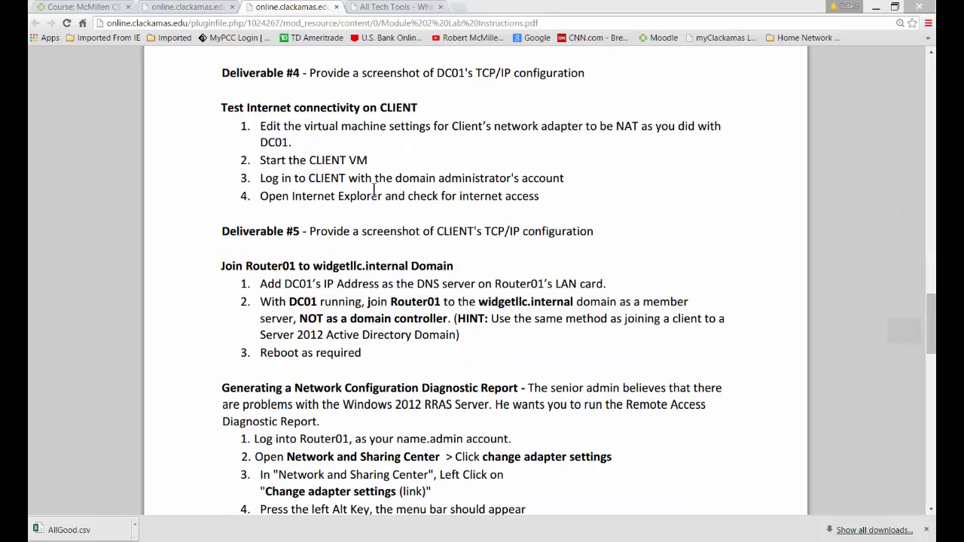
drag(212, 108, 420, 110)
click(428, 154)
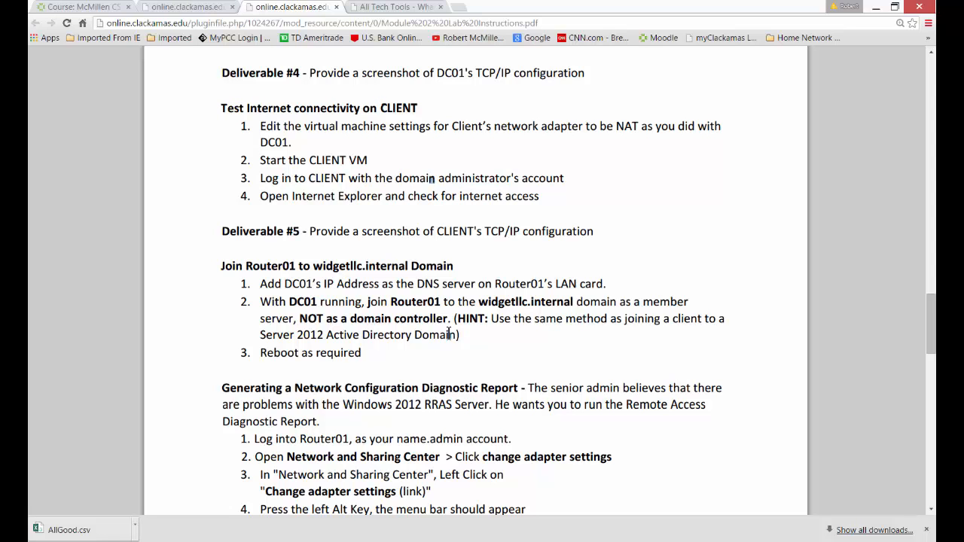
scroll(449, 333, down, 2)
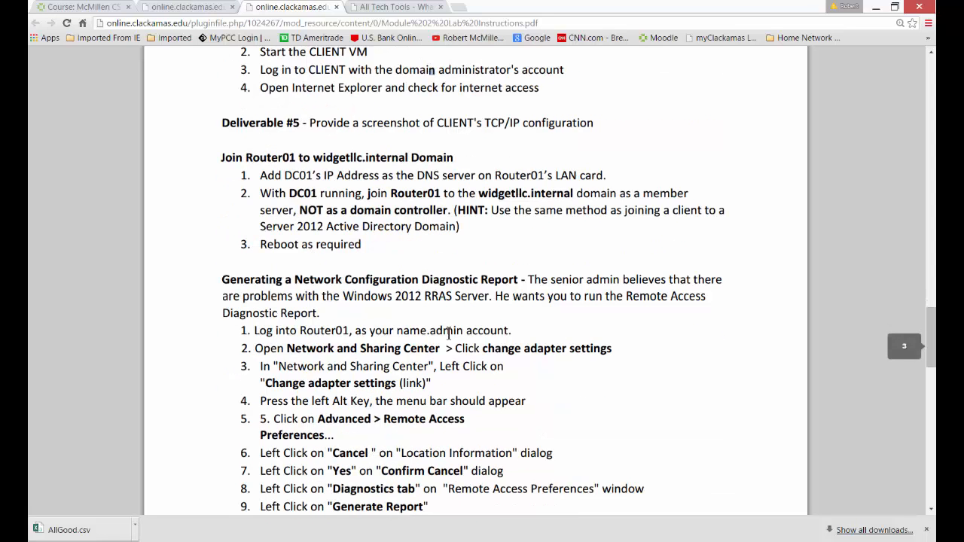
scroll(449, 333, up, 1)
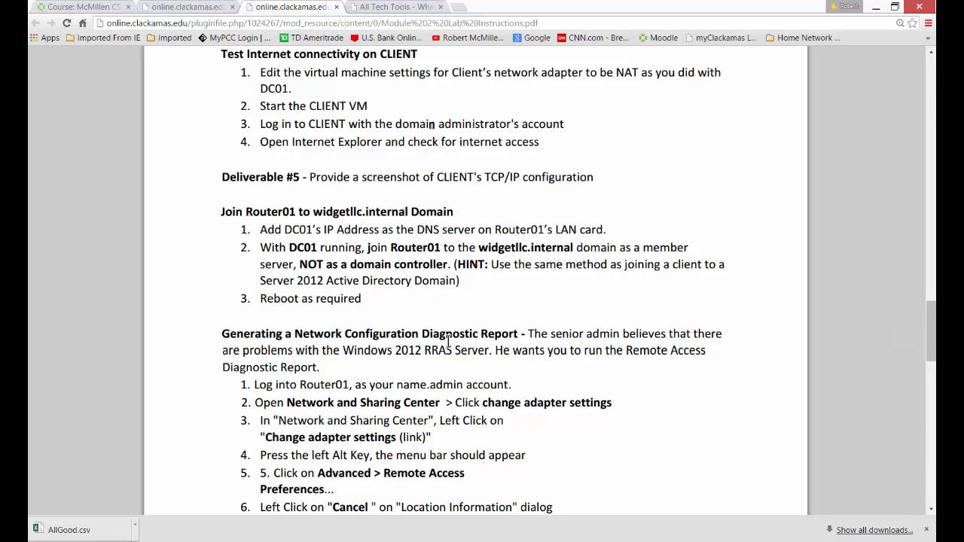
scroll(449, 341, down, 3)
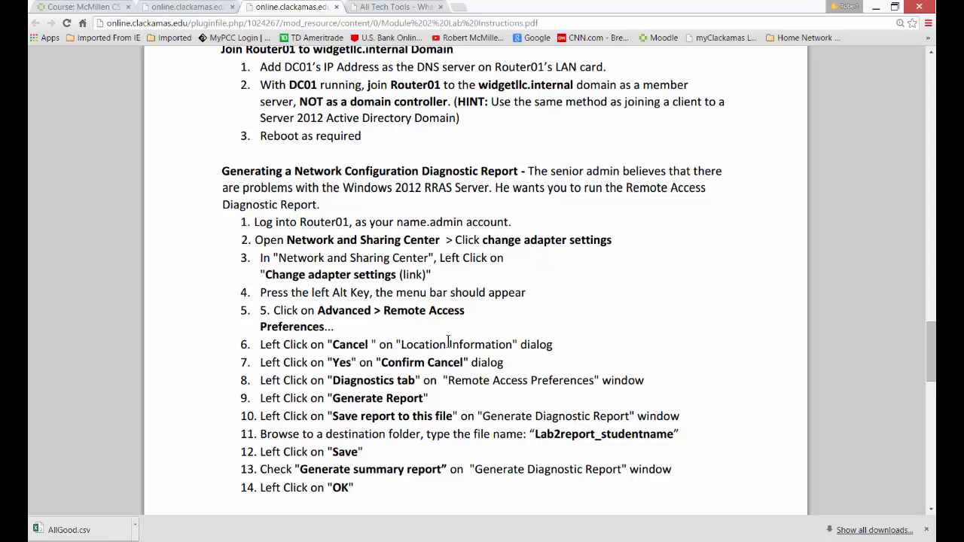
scroll(448, 342, down, 1)
scroll(447, 342, down, 1)
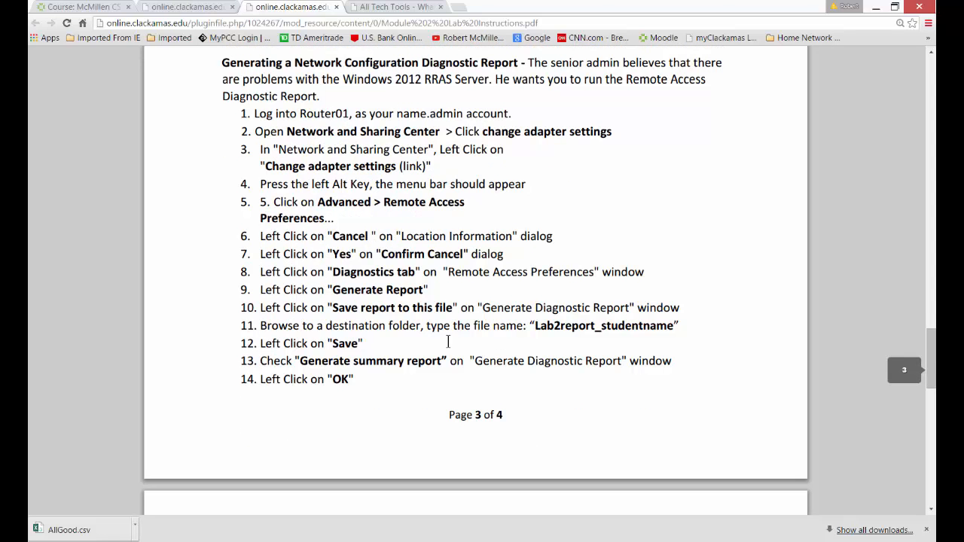
scroll(448, 343, up, 1)
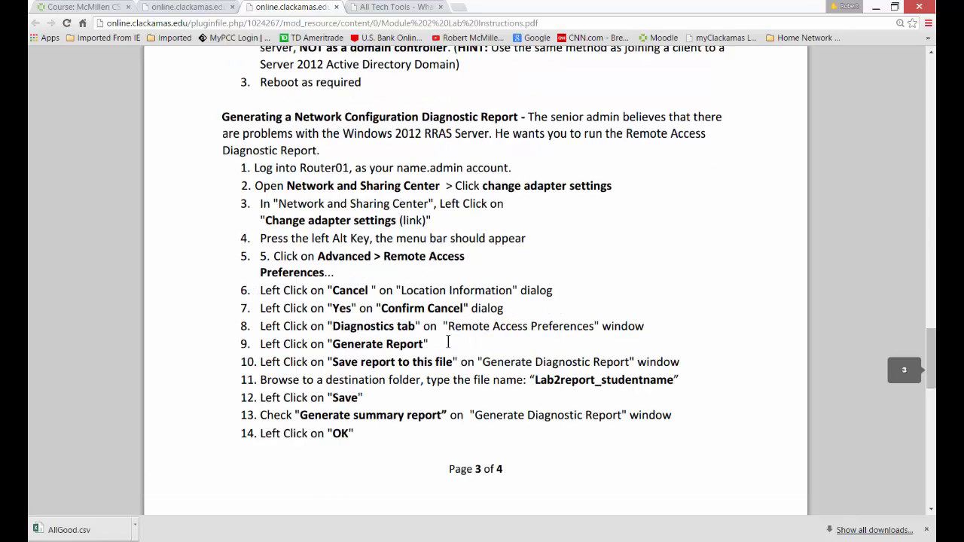
scroll(448, 342, up, 5)
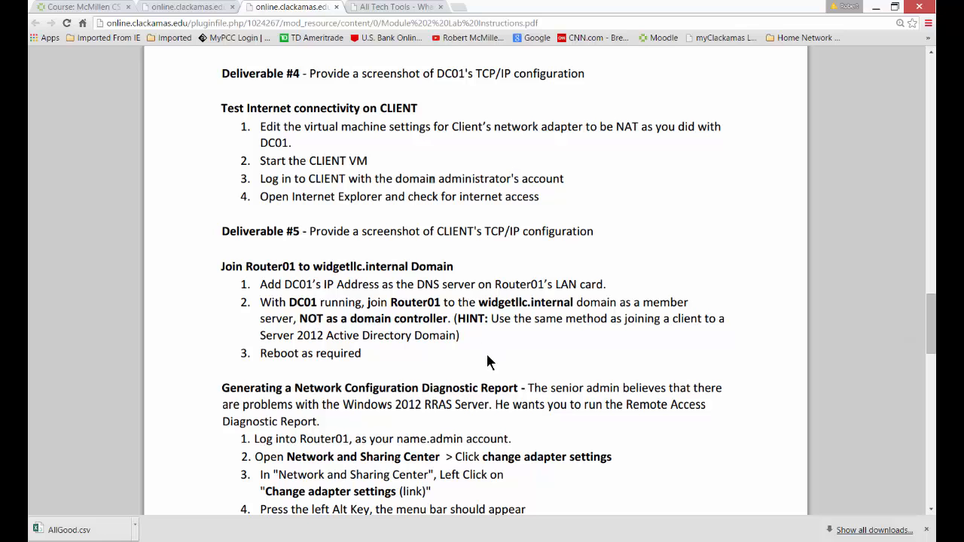
scroll(481, 351, up, 1)
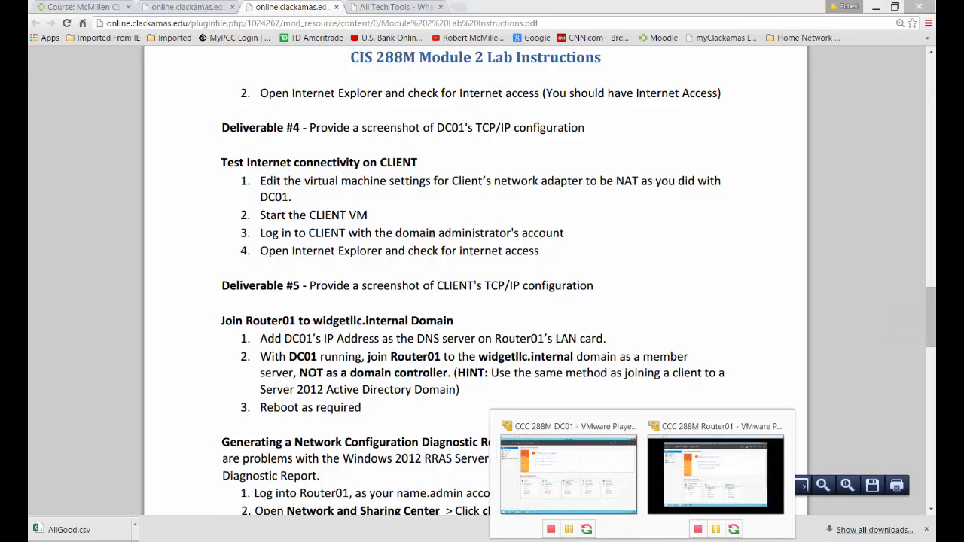
Switch to the DC01 virtual machine and display its full TCP/IP configuration with ipconfig /all in PowerShell.
click(682, 486)
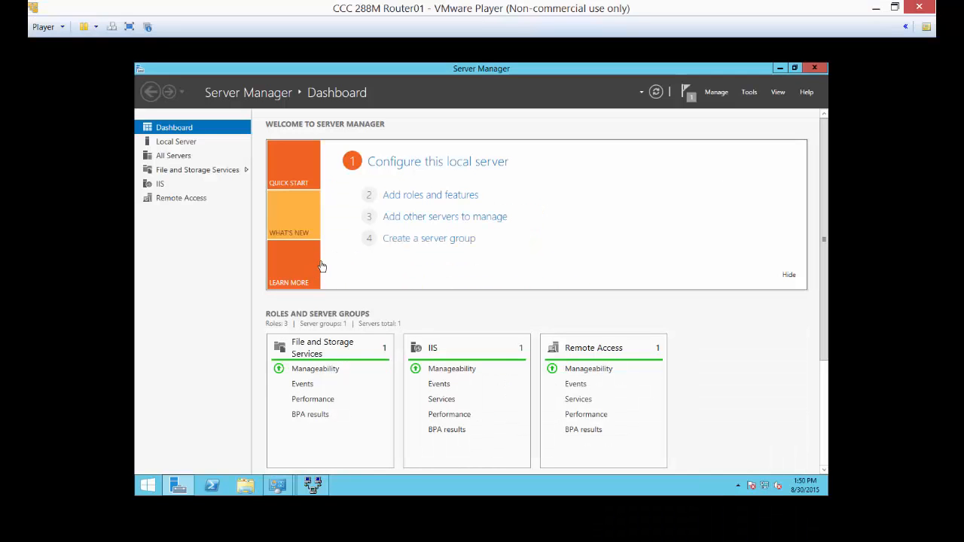
click(527, 462)
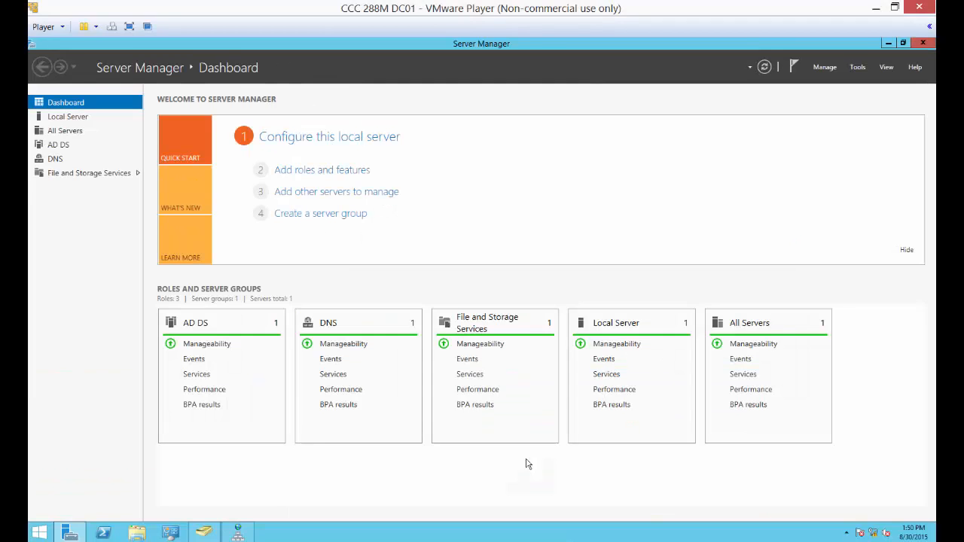
click(112, 528)
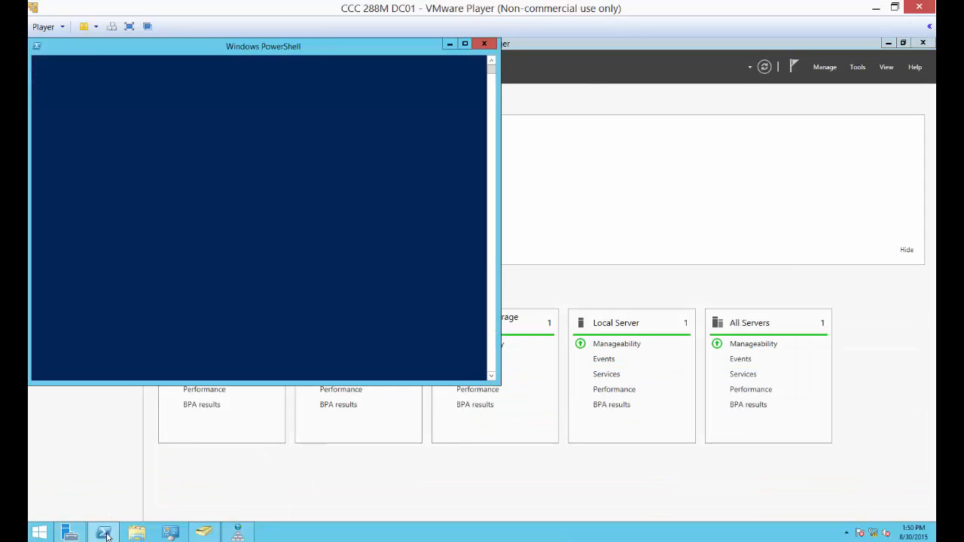
drag(269, 56, 541, 125)
click(519, 227)
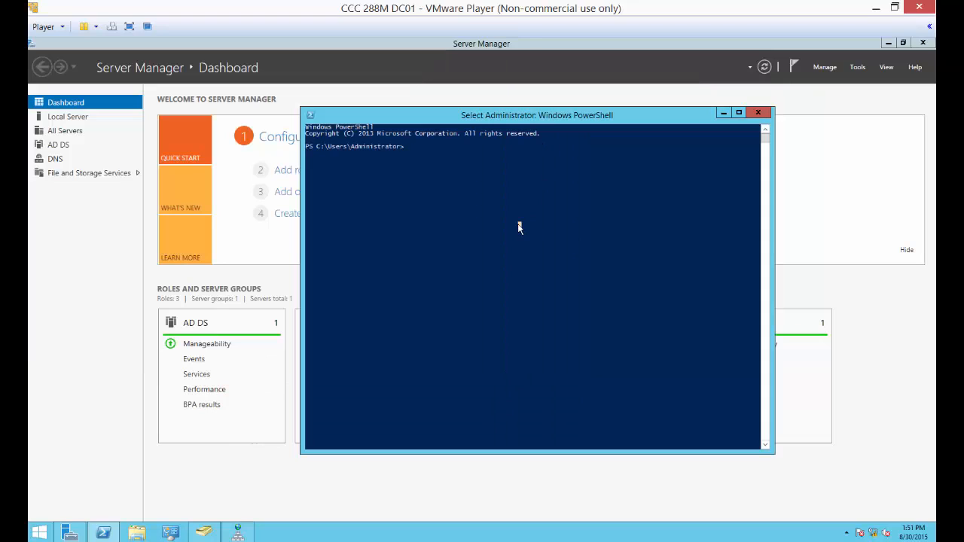
text(ipconfig)
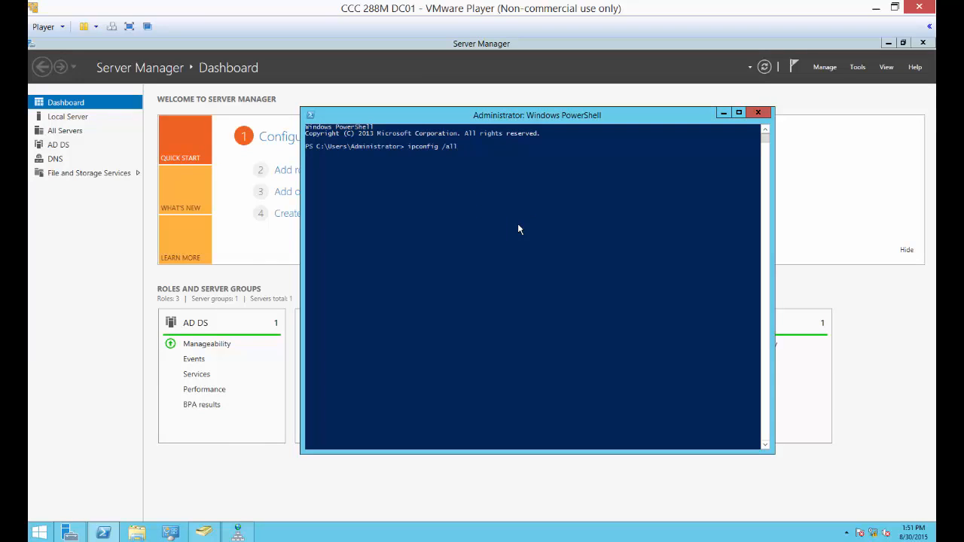
text( /all)
key(Return)
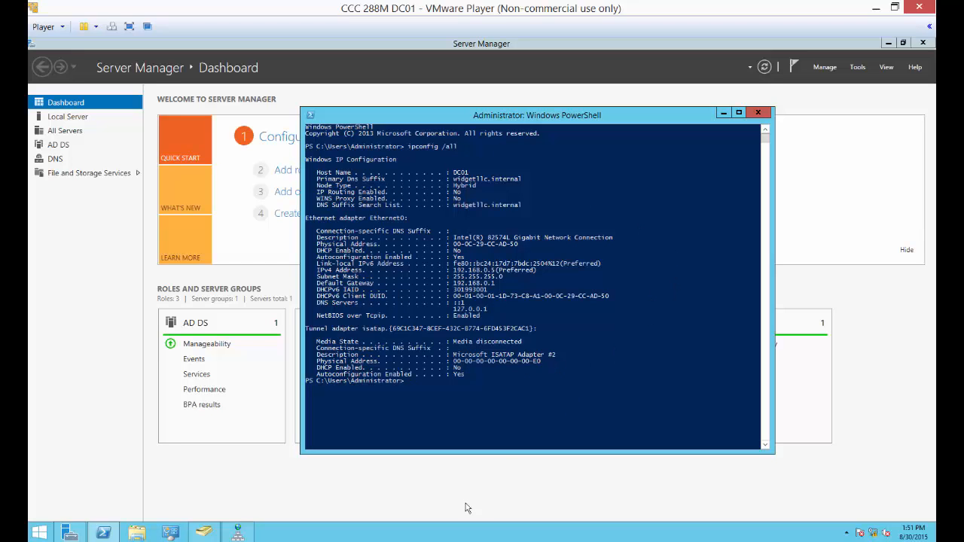
Return to the lab instructions and check the screenshot requirements in Deliverable #4 for DC01 and Deliverable #5 for CLIENT.
key(alt+Tab)
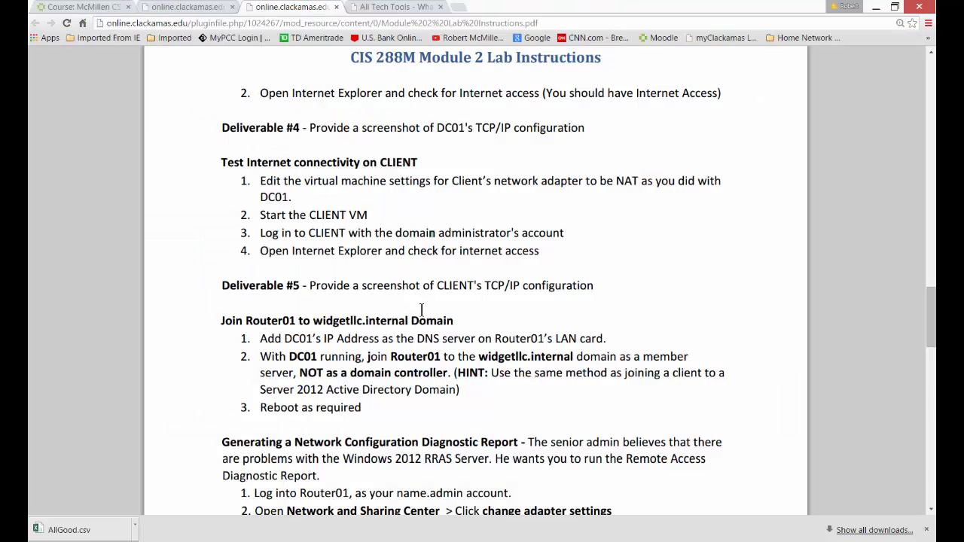
drag(310, 285, 597, 291)
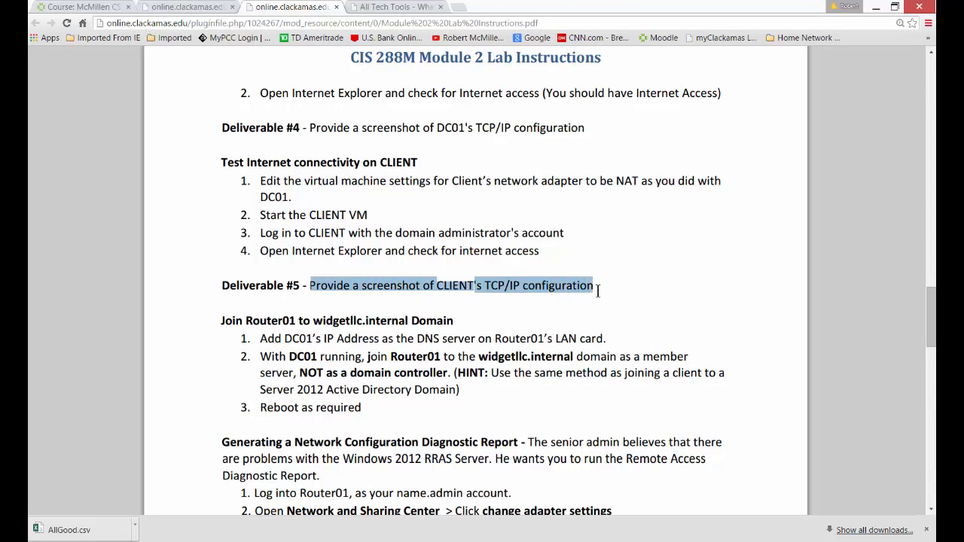
click(632, 314)
scroll(632, 315, up, 2)
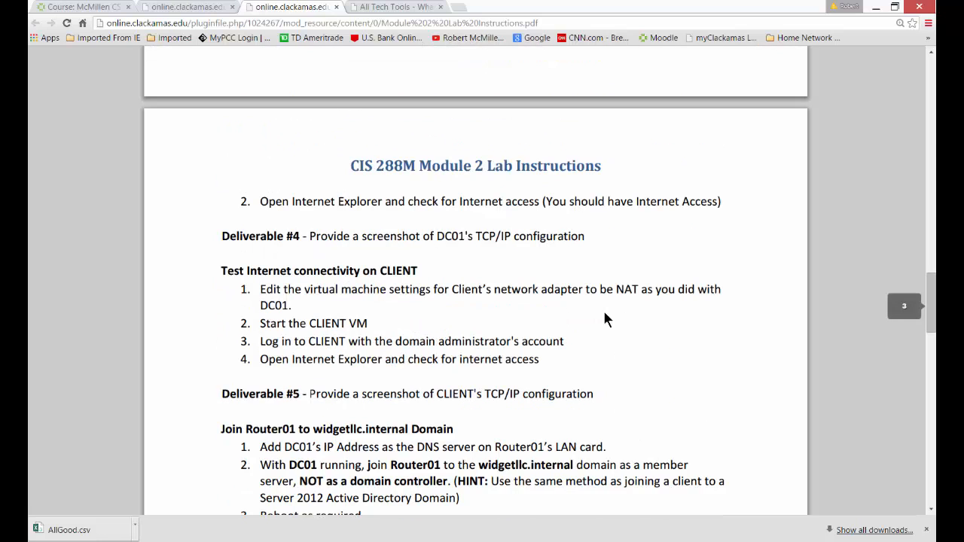
drag(356, 238, 584, 238)
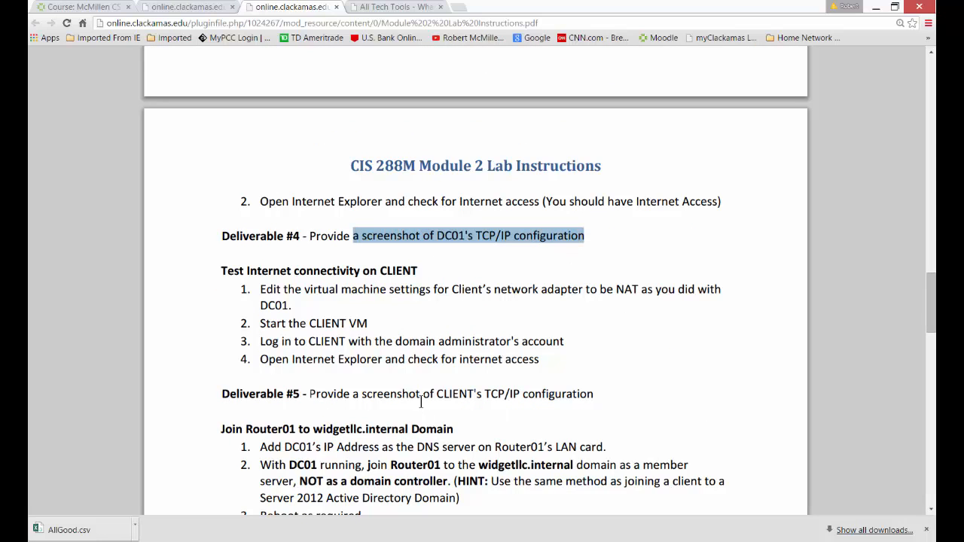
drag(421, 403, 607, 406)
click(624, 444)
scroll(624, 444, down, 3)
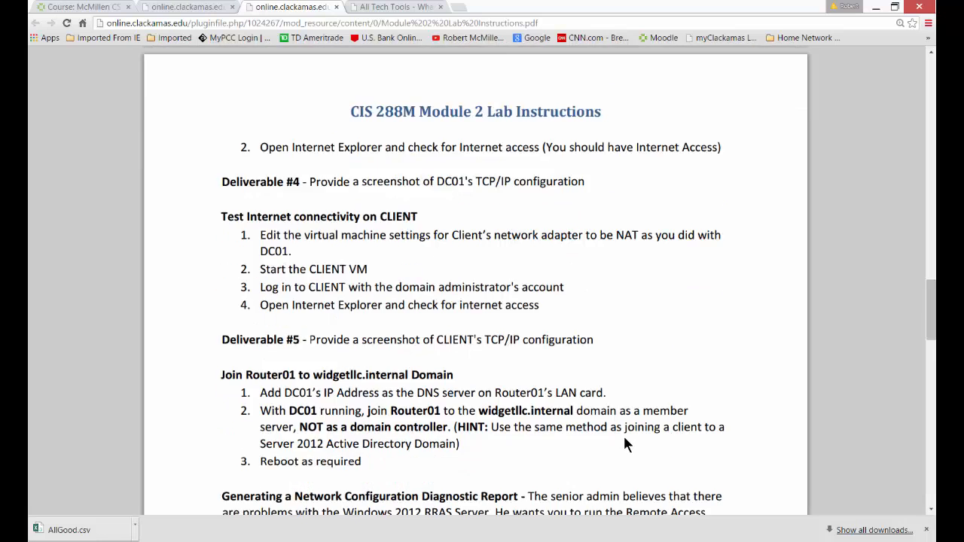
Read the instructions for generating Router01's network configuration diagnostic report and the requirements of Deliverables #6 to #8.
scroll(623, 444, down, 1)
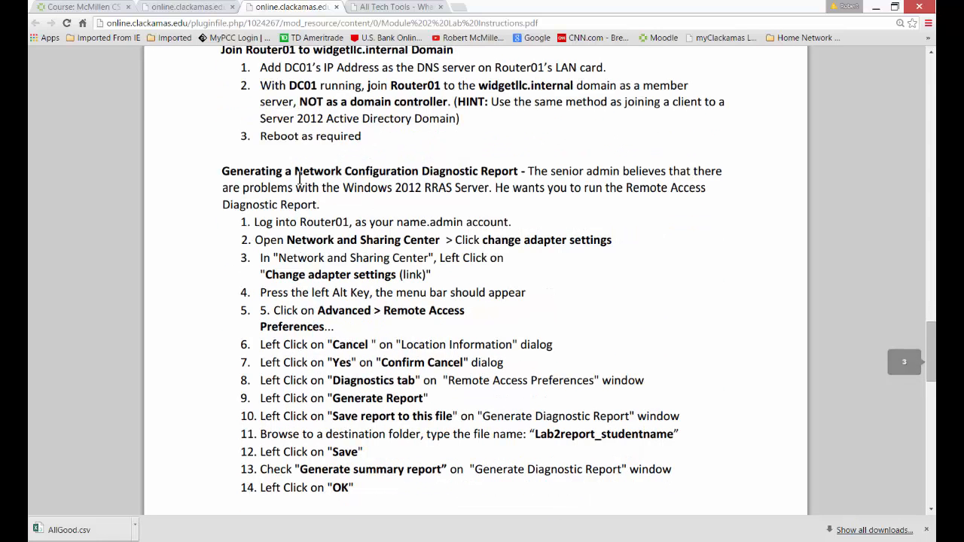
click(520, 172)
click(566, 225)
drag(255, 239, 353, 469)
click(597, 316)
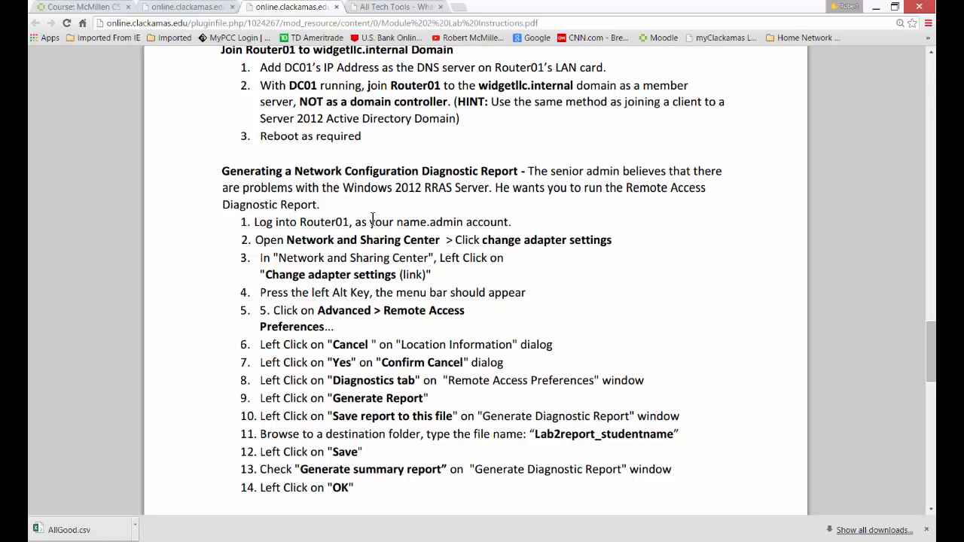
drag(290, 223, 368, 223)
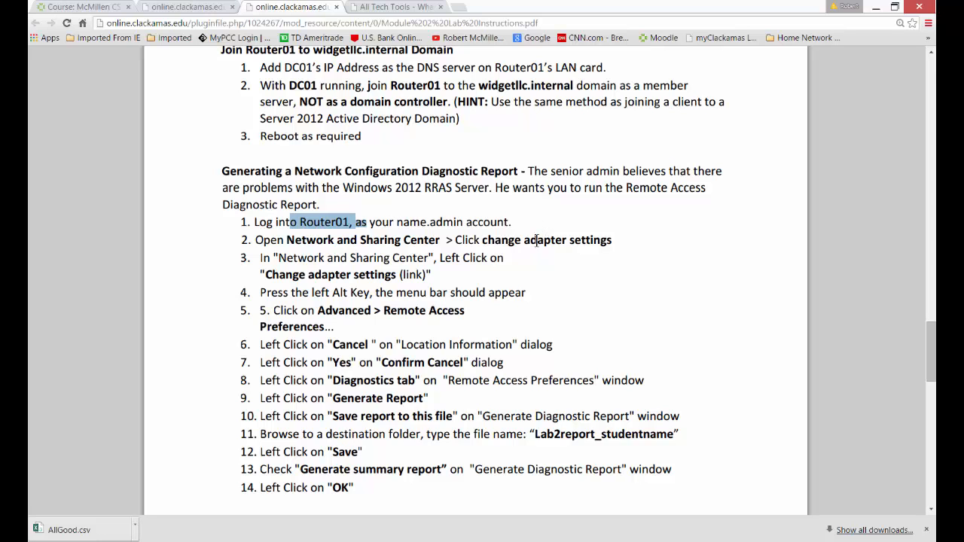
click(561, 329)
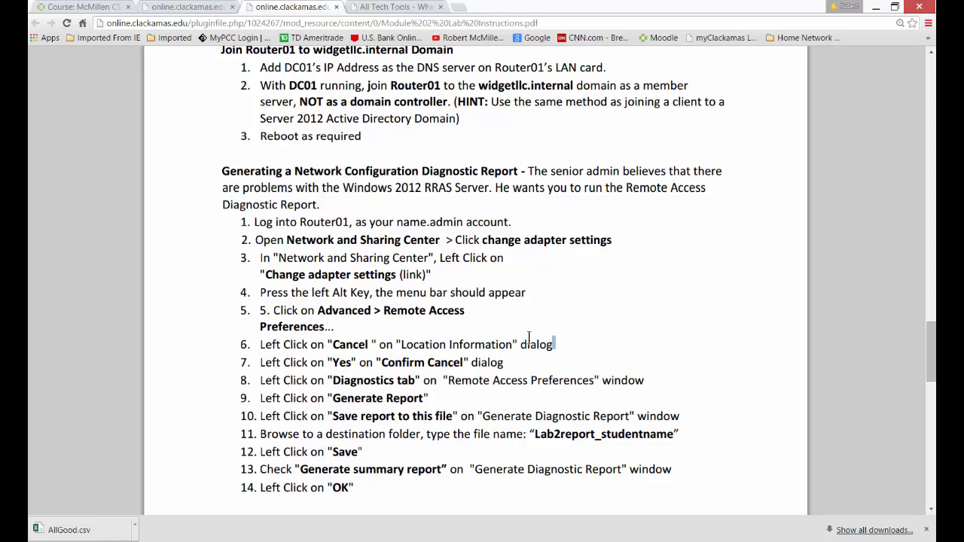
scroll(369, 380, down, 1)
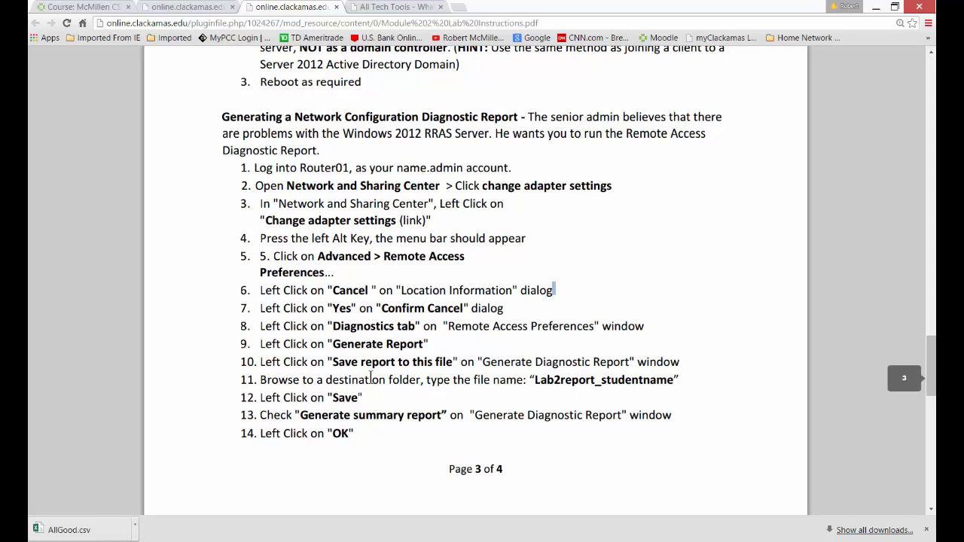
scroll(370, 378, down, 1)
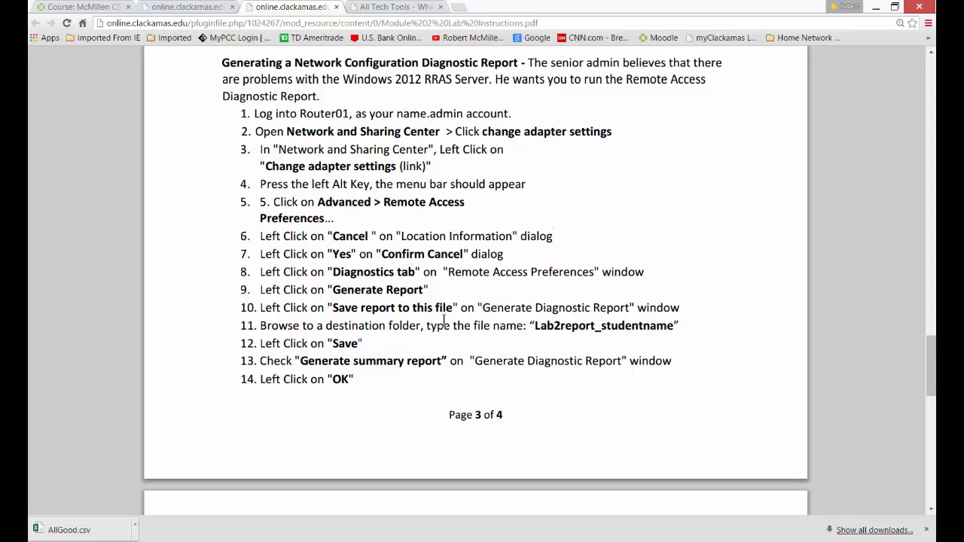
scroll(444, 322, down, 1)
scroll(444, 320, down, 2)
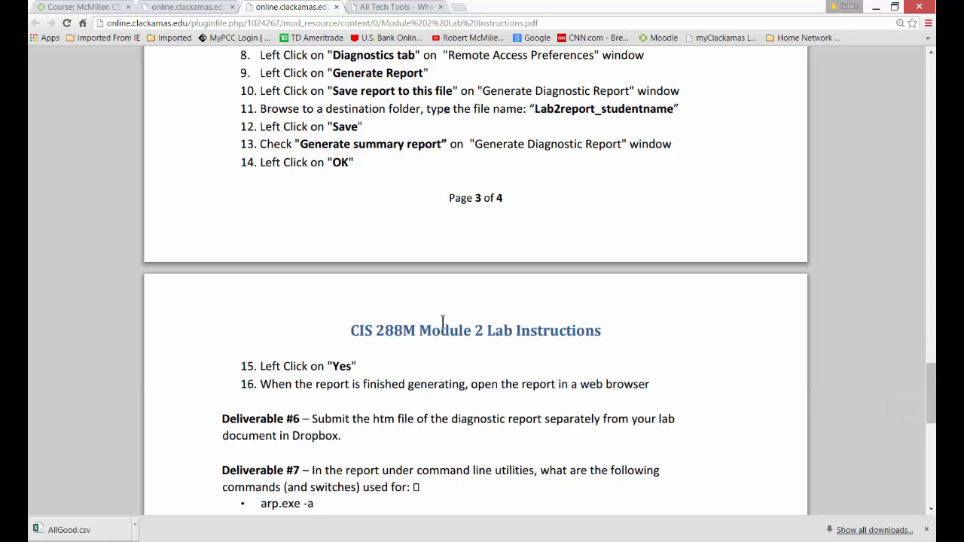
scroll(443, 321, down, 3)
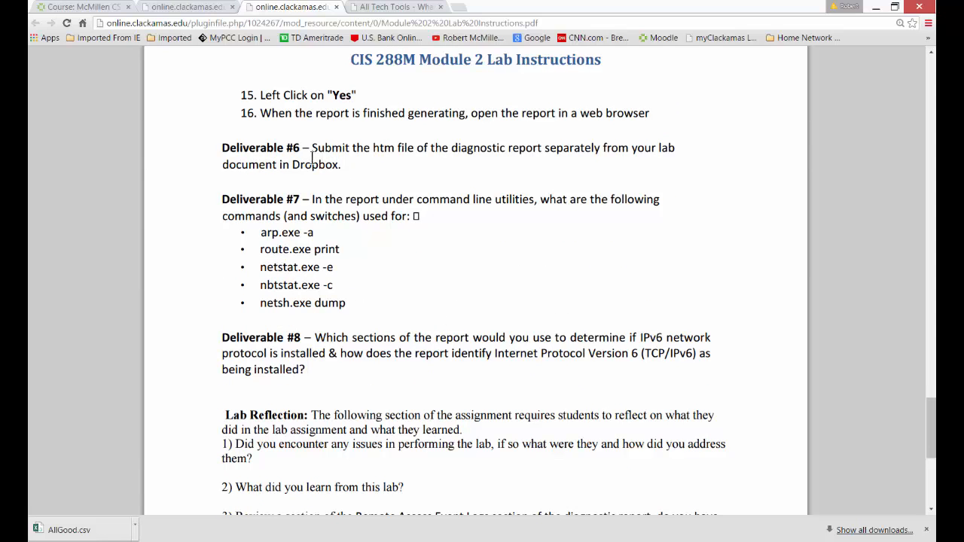
Review what Deliverables #6 to #8 ask for about the diagnostic report file, the command-line utilities and IPv6 identification.
drag(310, 148, 363, 176)
click(362, 176)
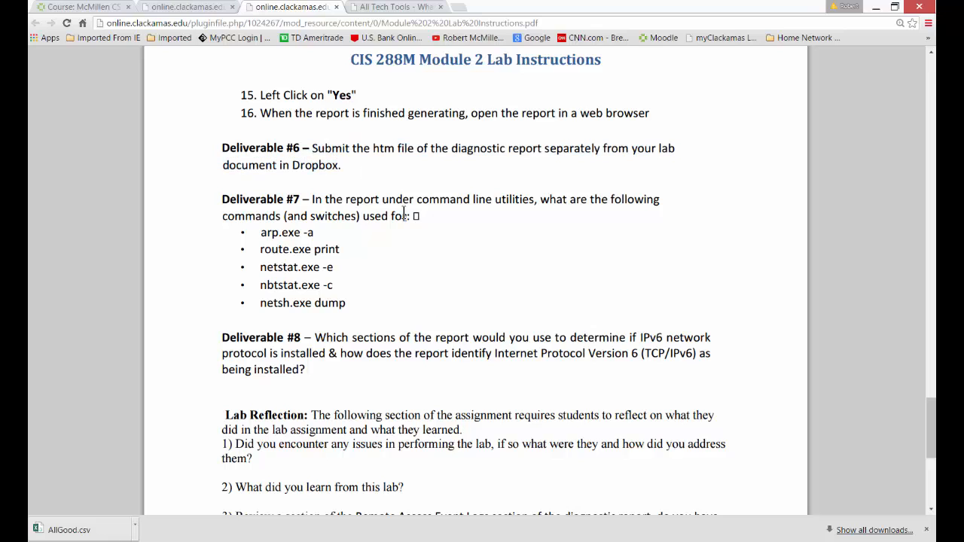
click(345, 240)
click(325, 234)
scroll(391, 295, down, 1)
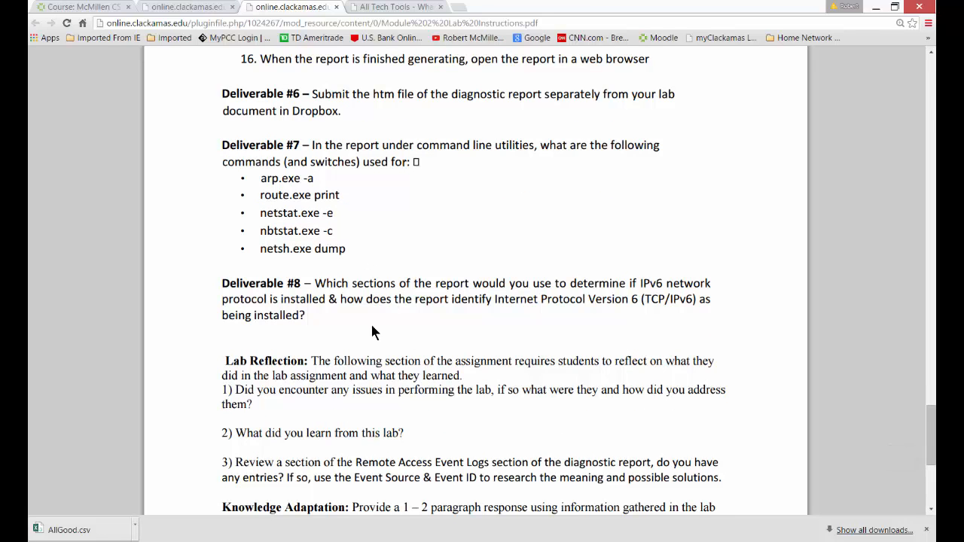
scroll(381, 325, down, 2)
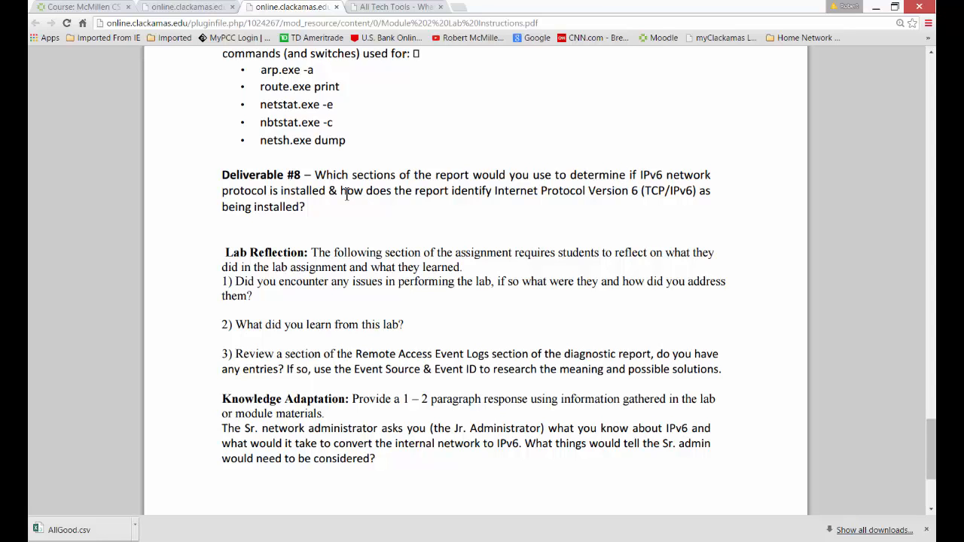
scroll(359, 219, up, 1)
scroll(387, 174, up, 4)
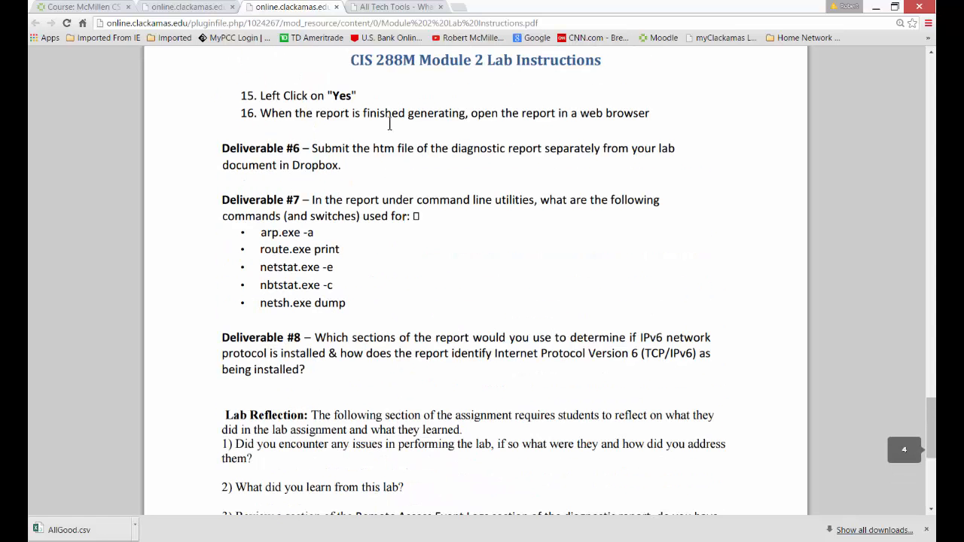
scroll(444, 399, down, 1)
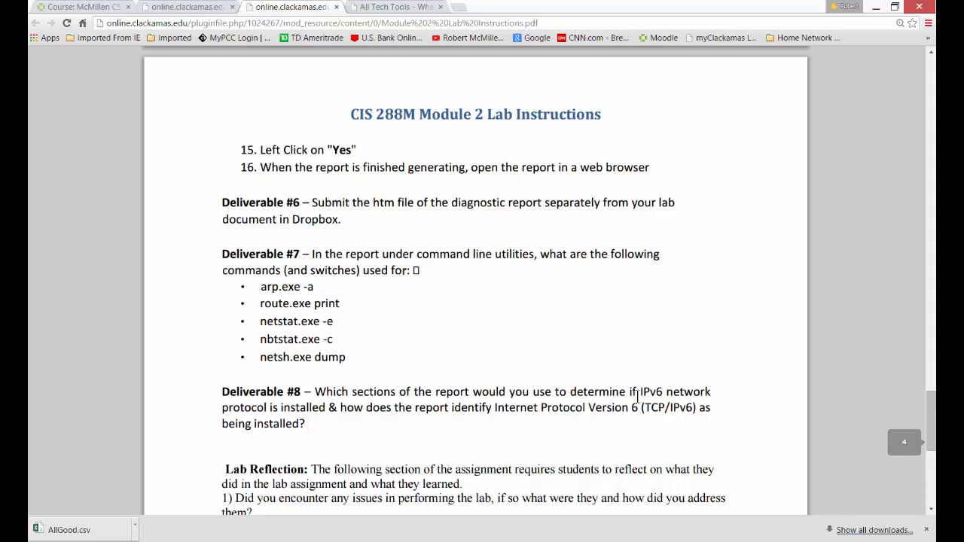
scroll(519, 395, down, 1)
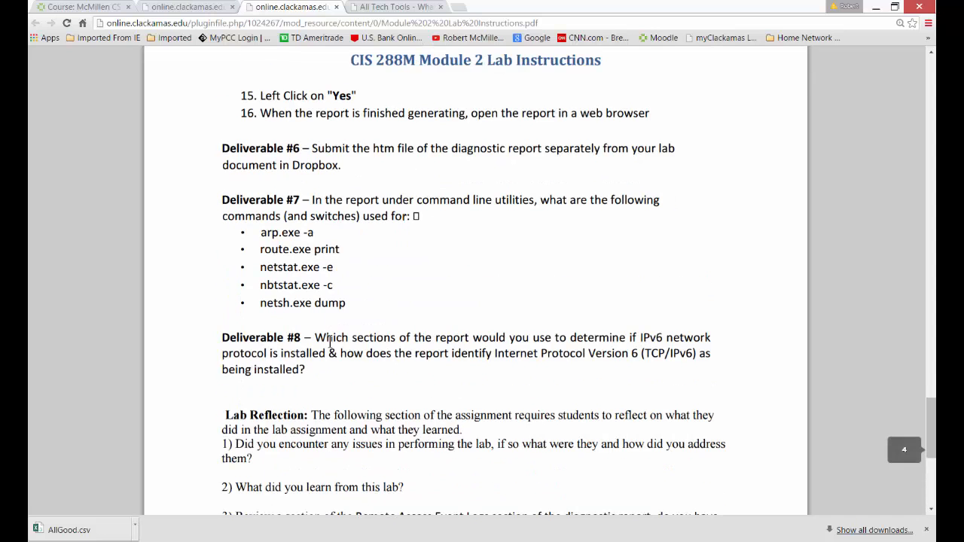
Read the Lab Reflection questions and the Knowledge Adaptation prompt on converting the internal network to IPv6.
scroll(429, 355, down, 1)
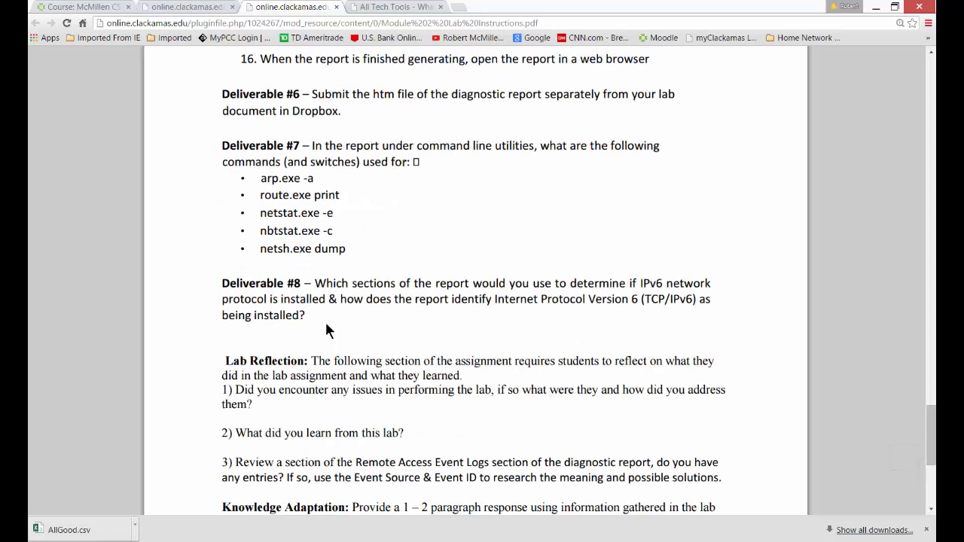
scroll(363, 324, down, 2)
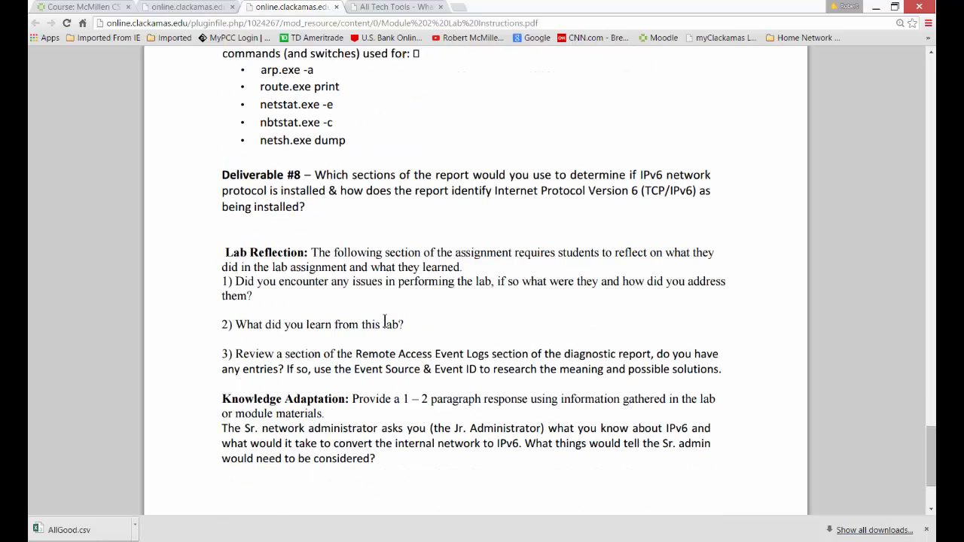
scroll(384, 322, down, 1)
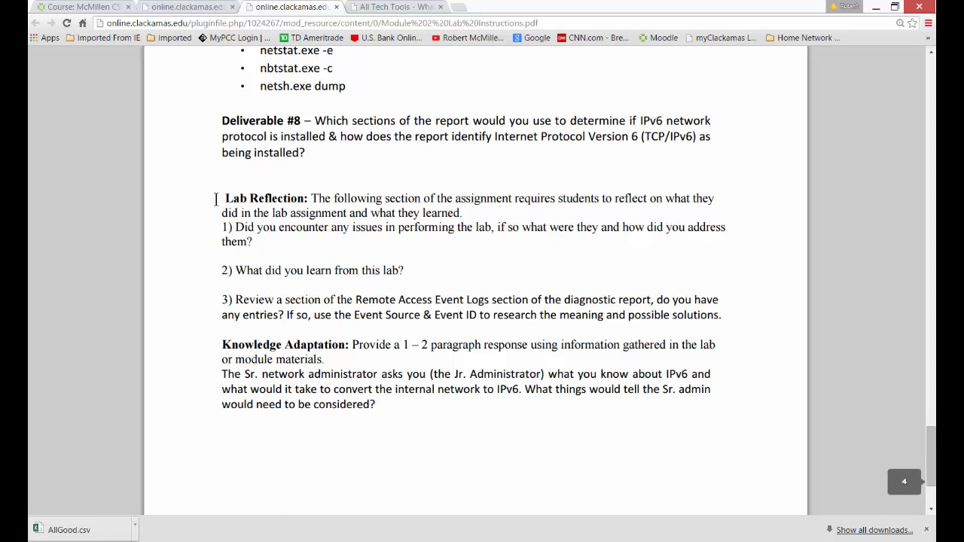
scroll(264, 354, down, 1)
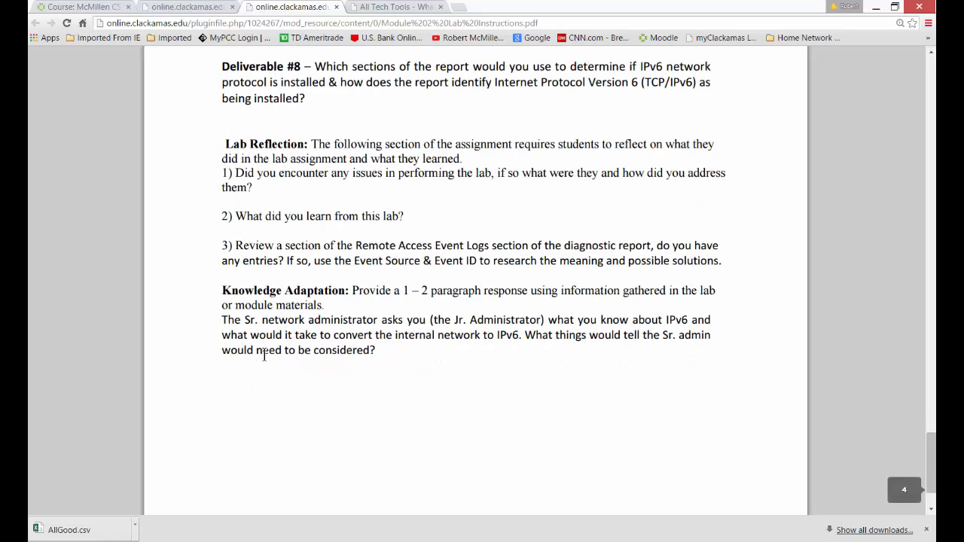
scroll(264, 354, up, 1)
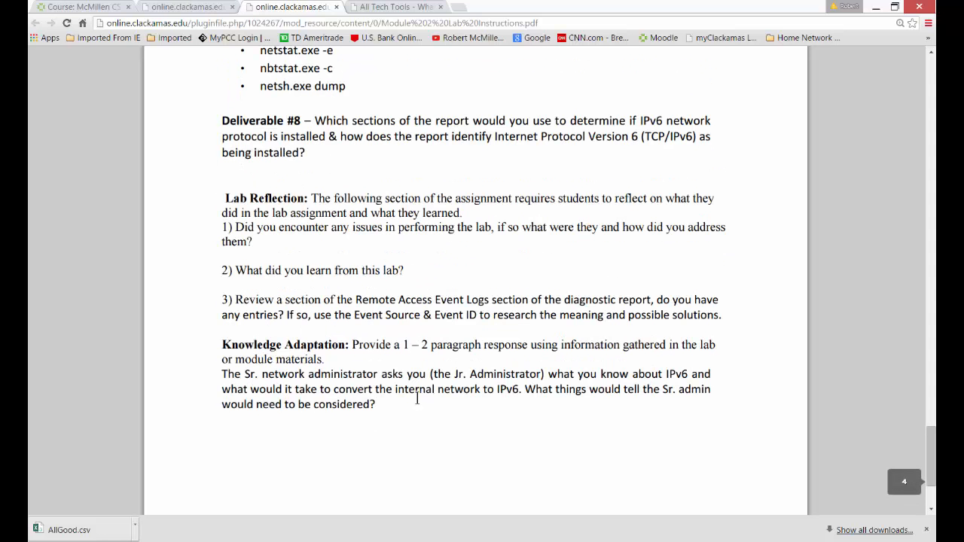
scroll(422, 396, down, 1)
scroll(426, 392, up, 4)
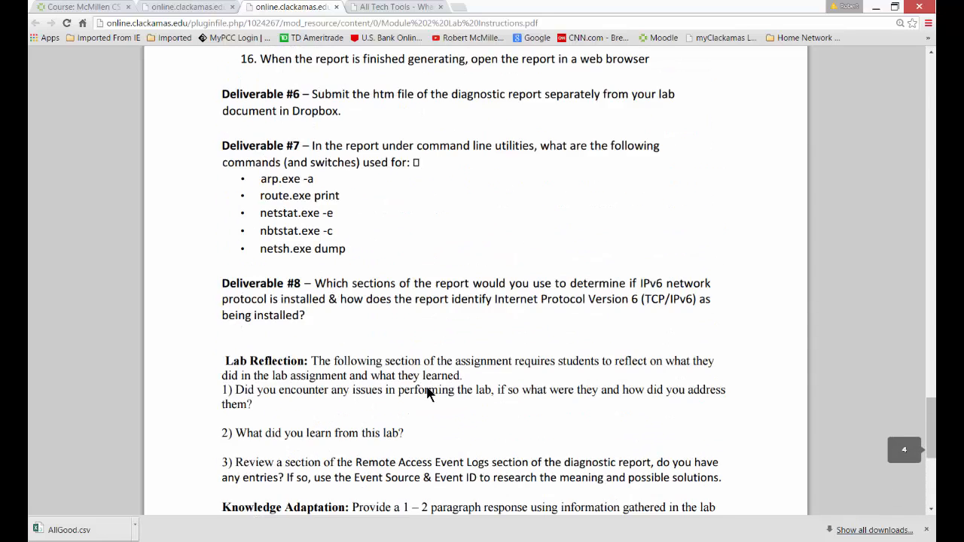